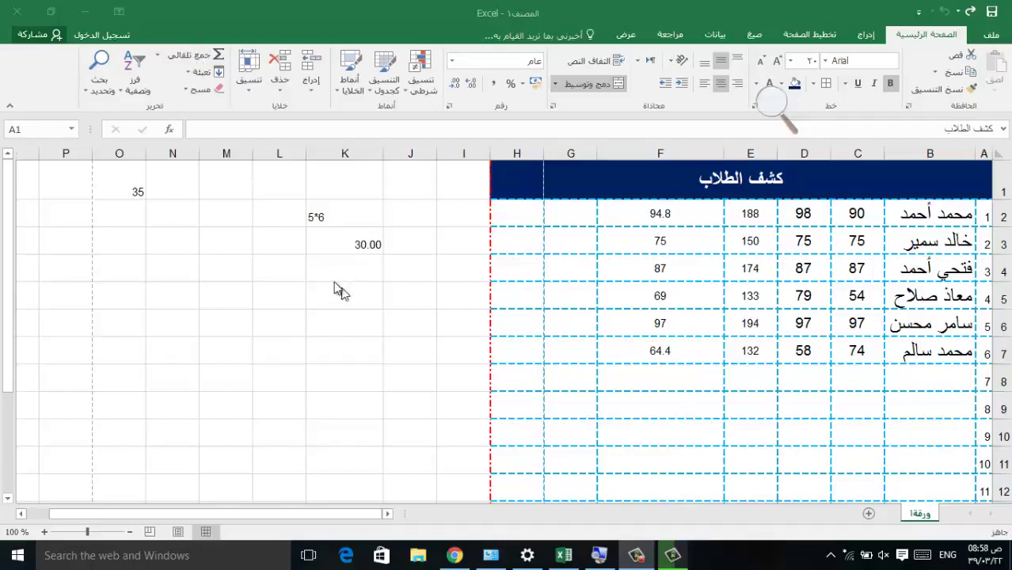
Step: Clear the stray test values from K2:K4
left_click(344, 207)
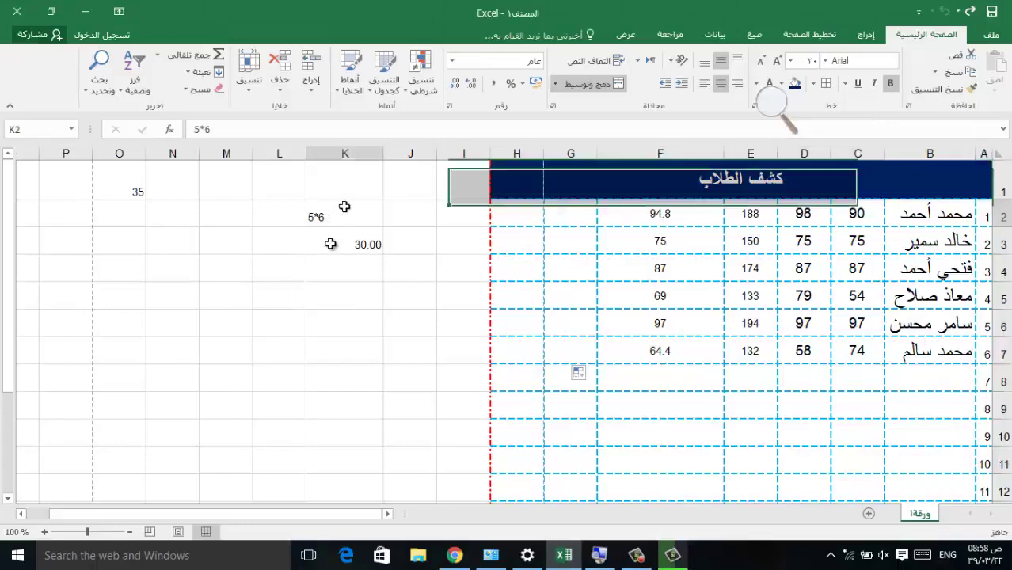
left_click_drag(344, 208, 308, 274)
key("Delete")
left_click(303, 274)
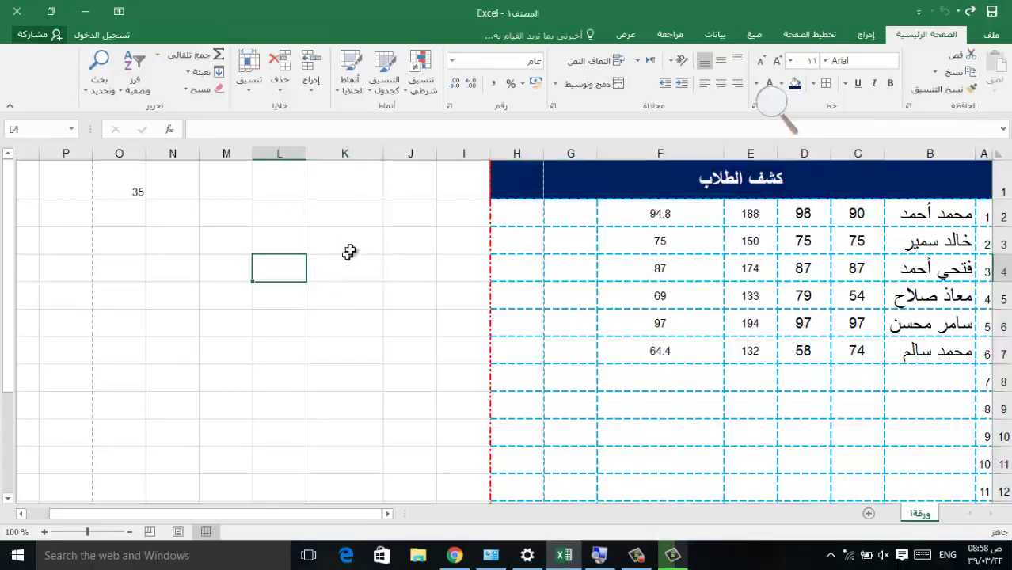
Step: Enter 'متوسط الدرجات', 'اعلى درجة', 'اقل درجة' and 'مجموع الدرجات' in J2 to J5
left_click(398, 217)
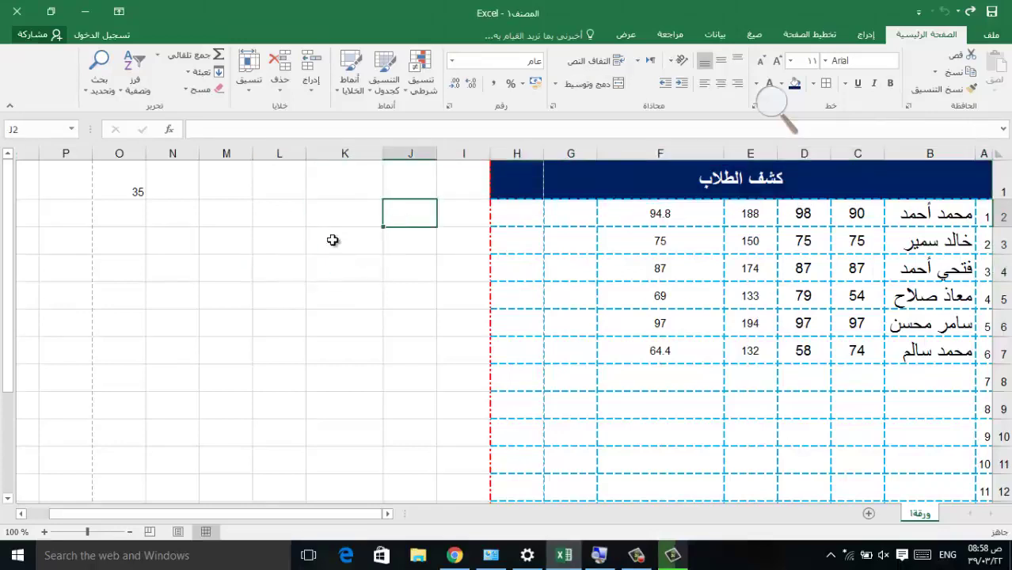
type("ا,")
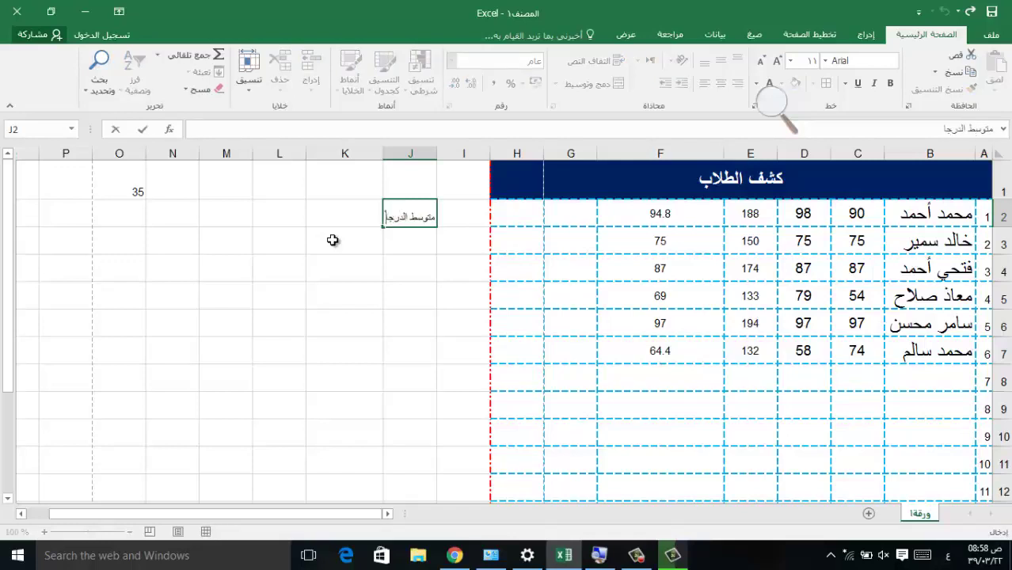
left_click(404, 239)
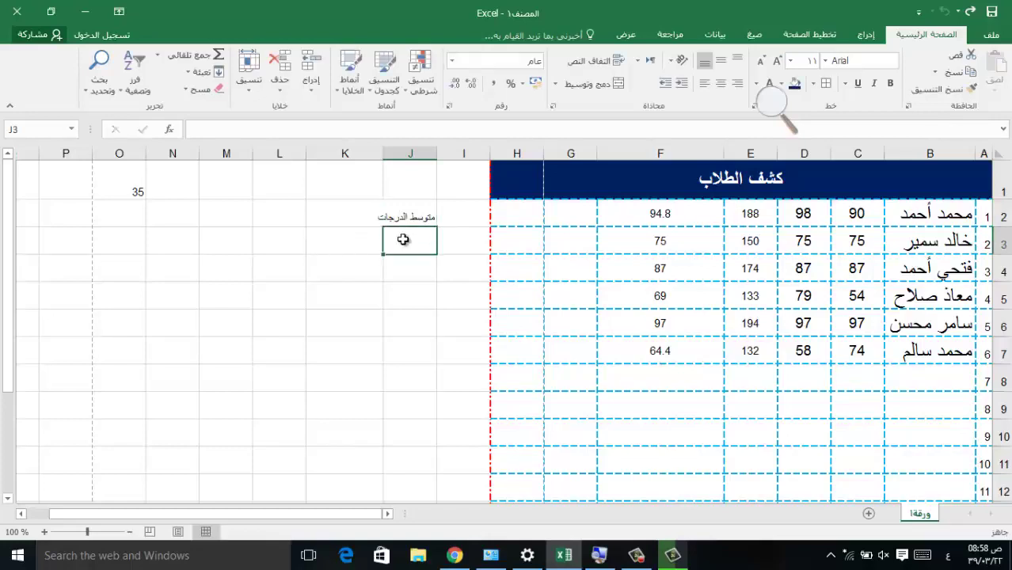
type("اعلى درجة")
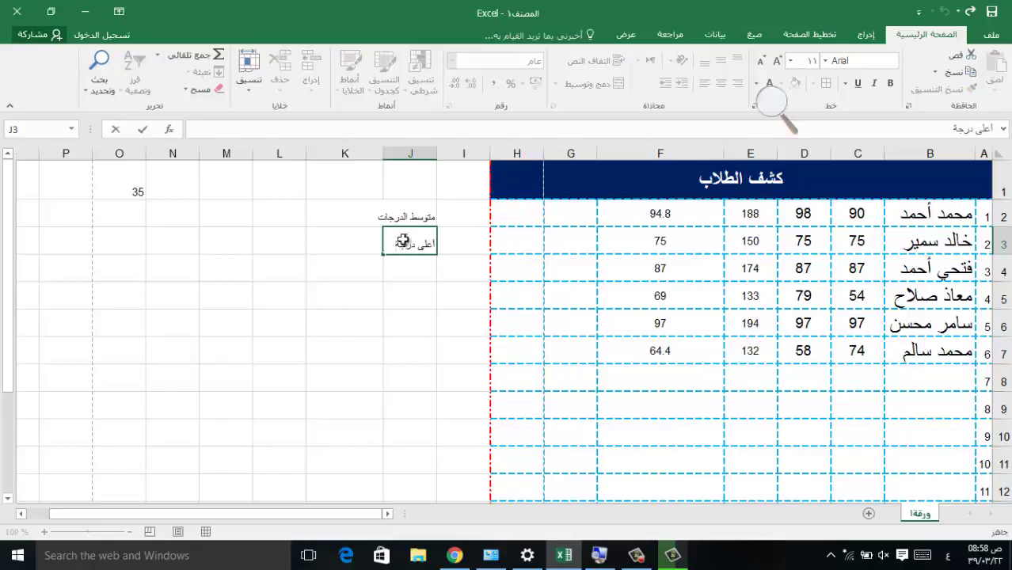
key("Return")
type("اقل درجة")
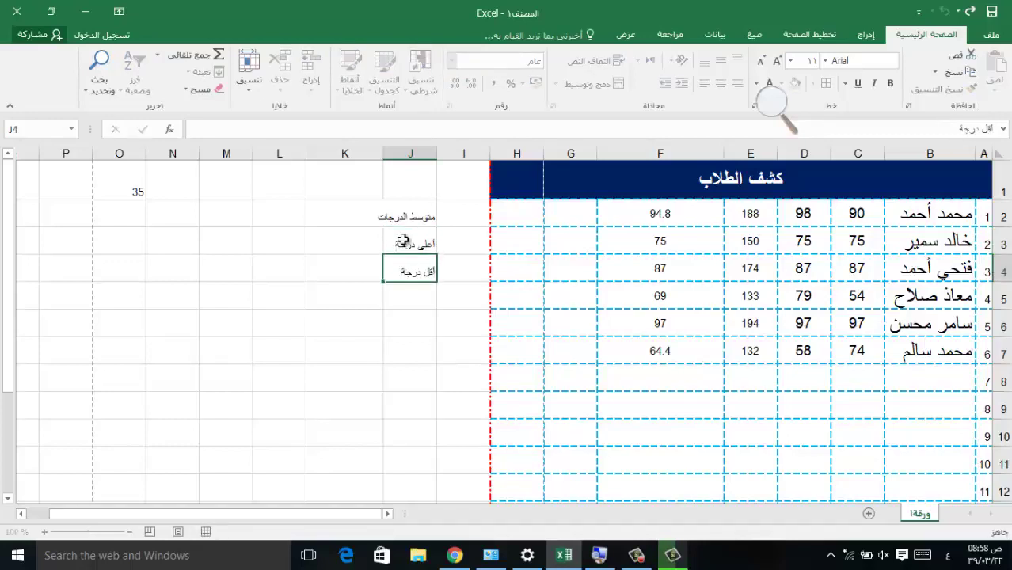
key("Return")
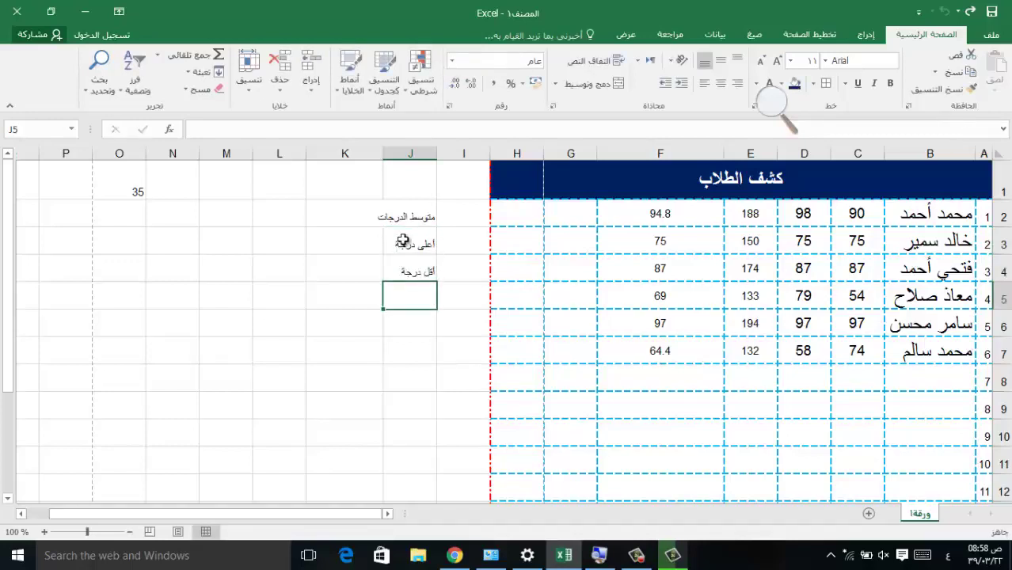
type("مجموع الدرجات")
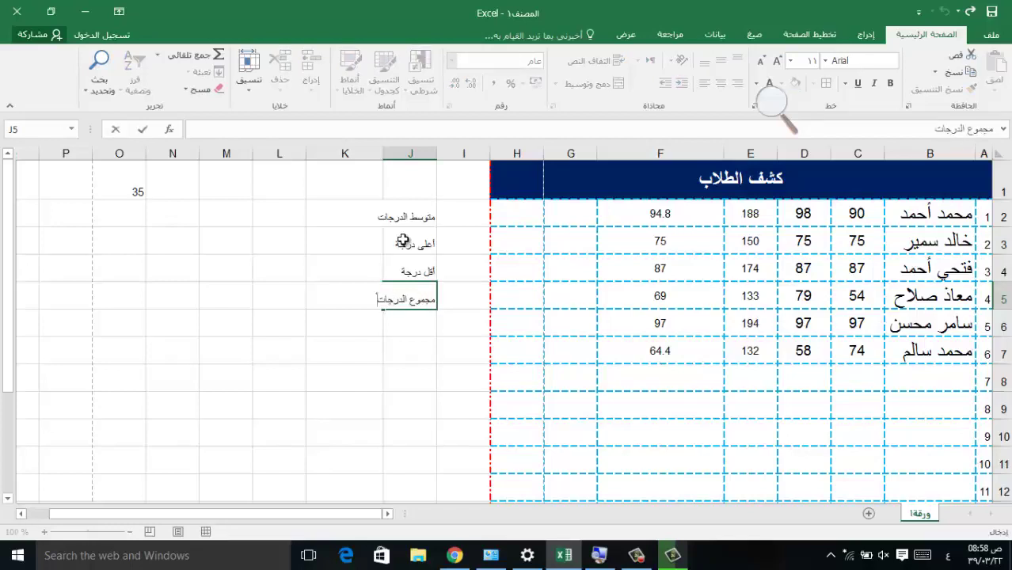
Step: Finish the total label in J5 and widen column J to fit the labels
left_click(376, 154)
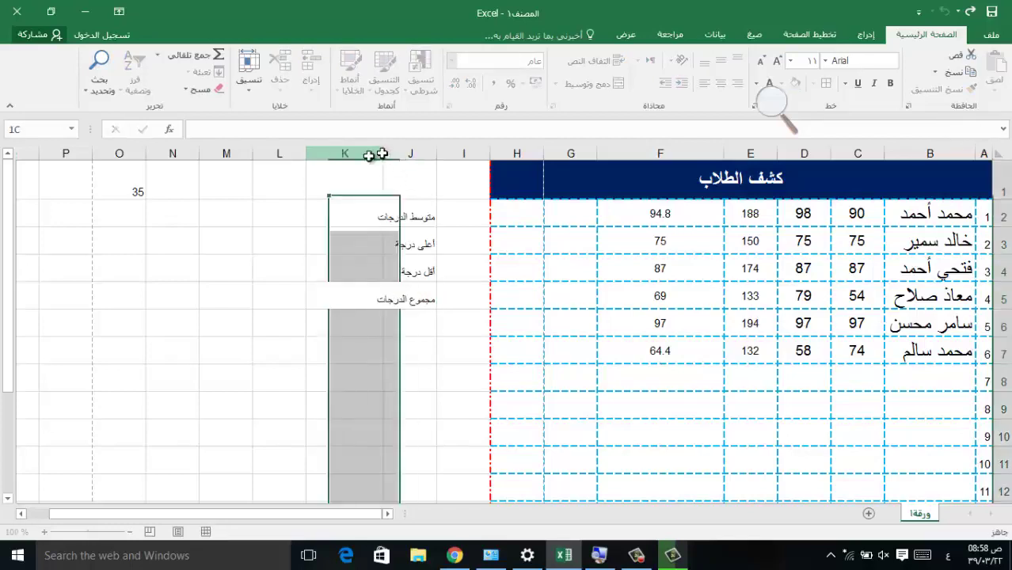
left_click(352, 217)
left_click_drag(382, 154, 359, 153)
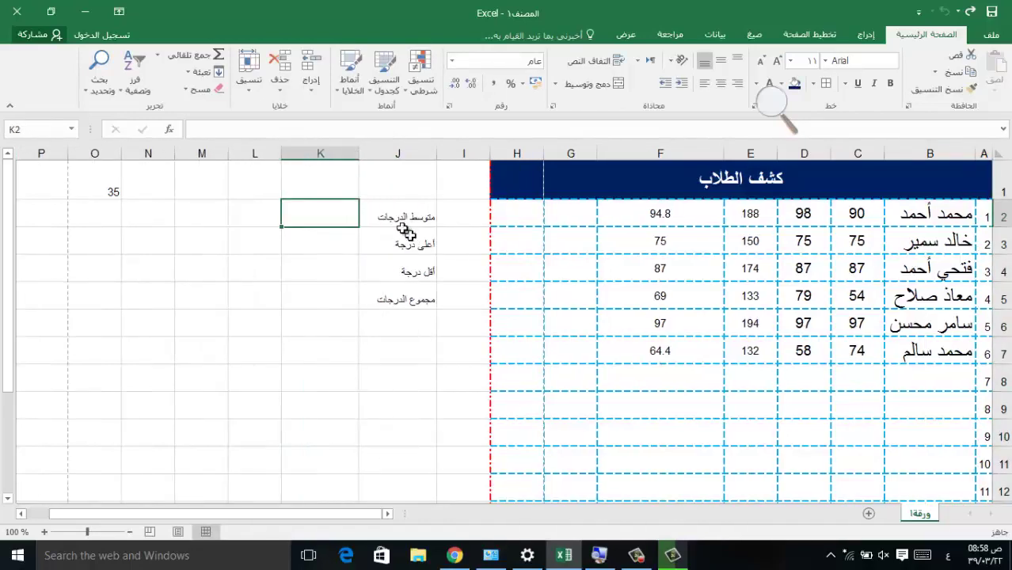
Step: Apply outside and inside borders to the J2:K5 summary box
mouse_move(400, 218)
left_mouse_down()
mouse_move(298, 251)
mouse_move(293, 300)
left_mouse_up()
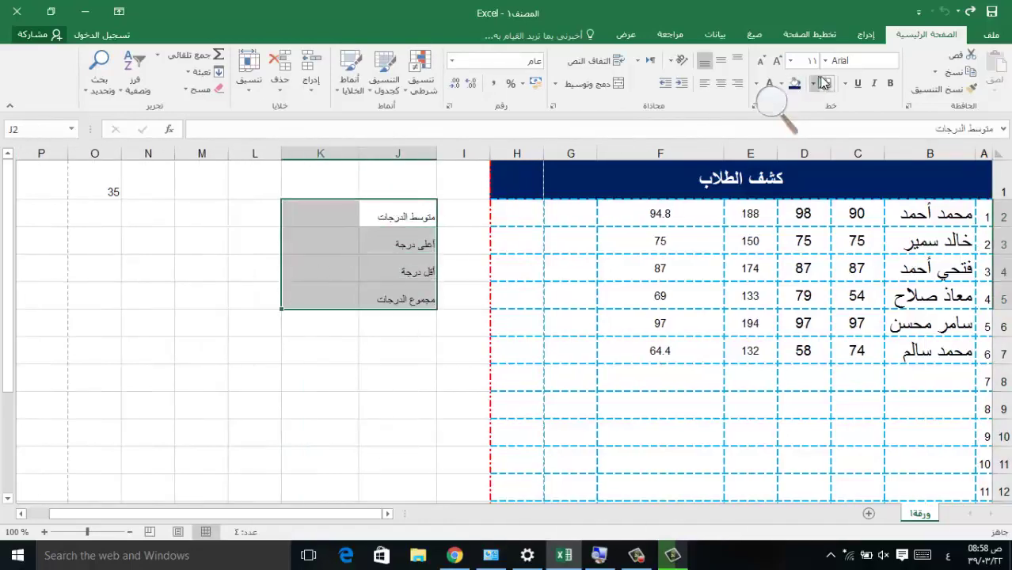
key("ctrl+1")
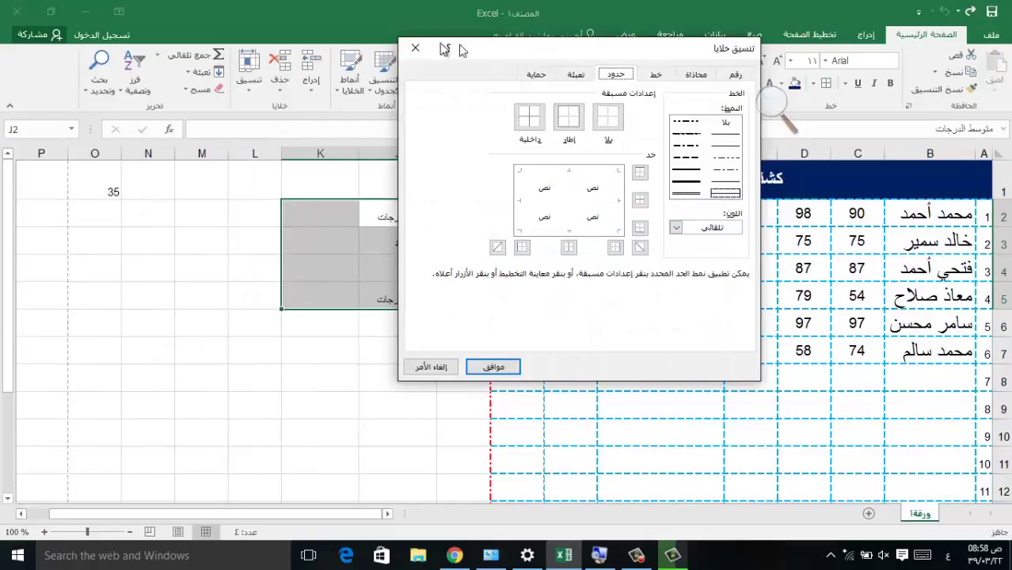
left_click(415, 48)
left_click(814, 83)
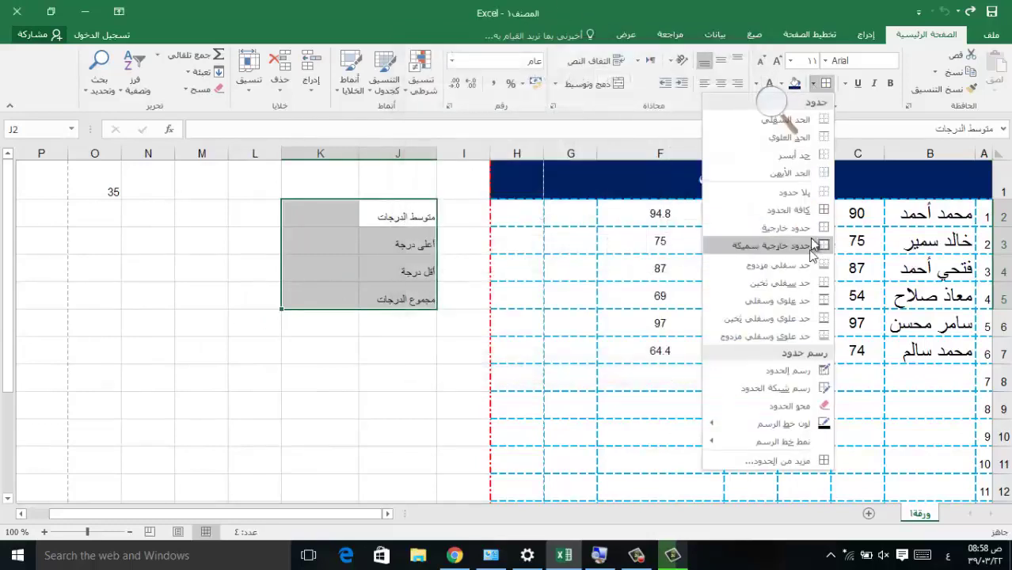
left_click(813, 248)
left_click(203, 238)
Step: Enlarge the J2:K5 summary text to font size 14
left_click(341, 220)
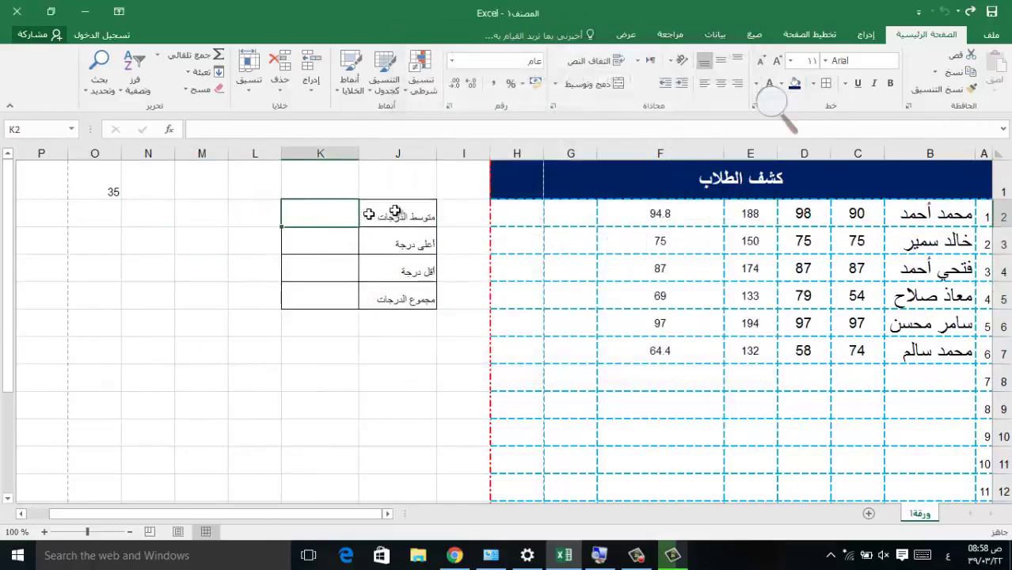
left_click_drag(394, 211, 343, 287)
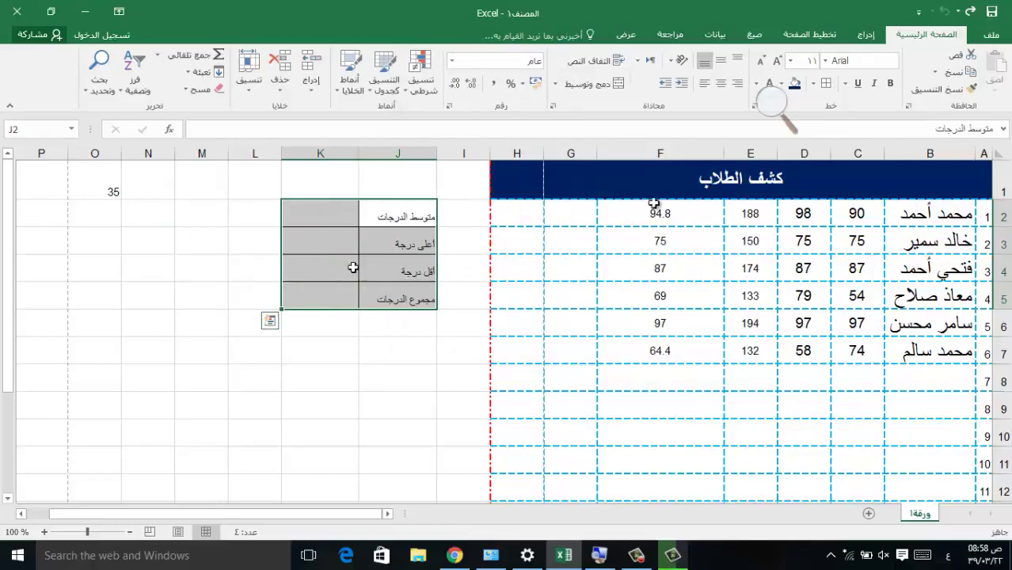
left_click(778, 61)
left_click(778, 61)
left_click(162, 227)
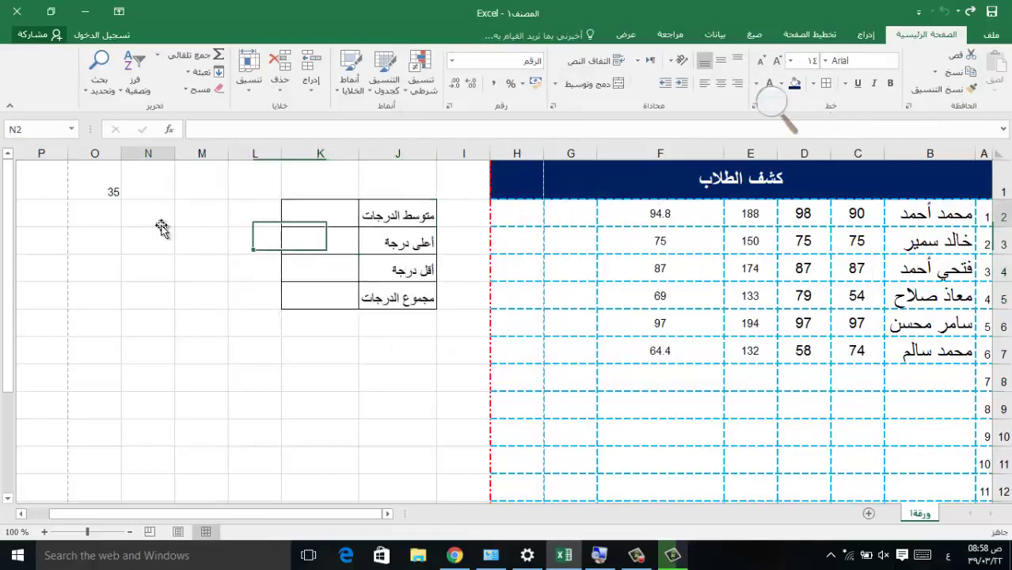
Step: Check the final grade formula in F2 and widen column L
left_click(289, 219)
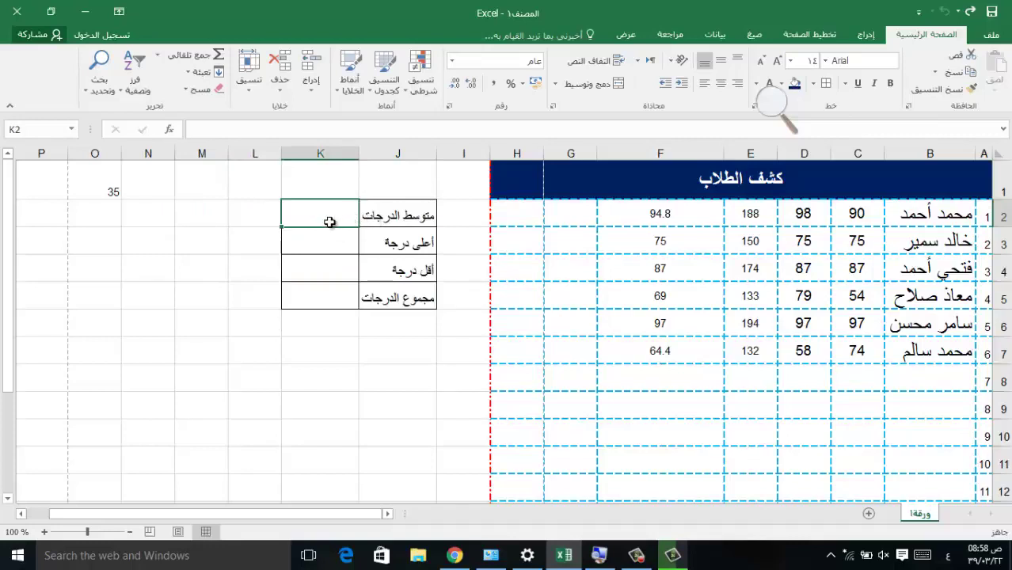
left_click(664, 215)
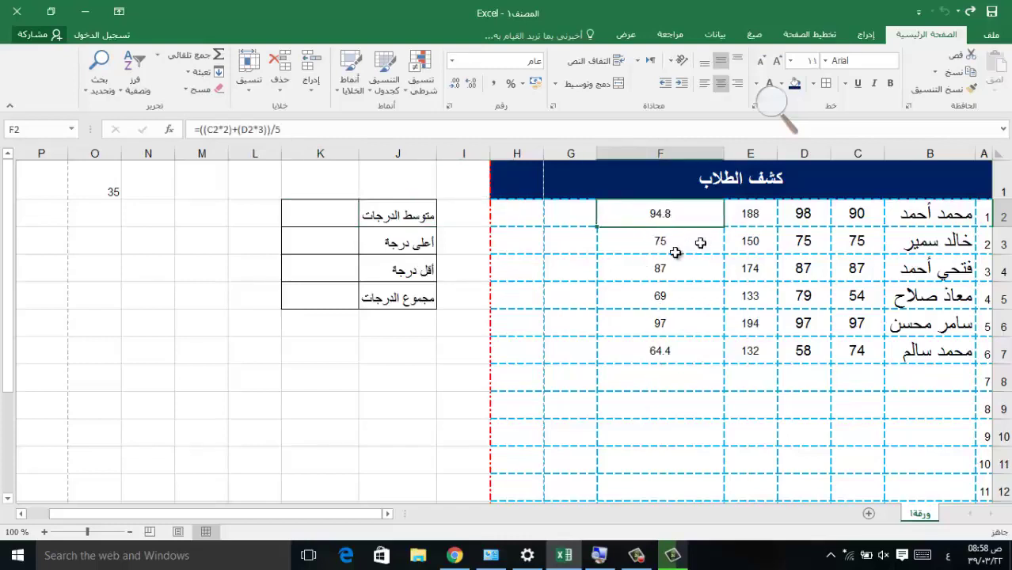
left_click(342, 214)
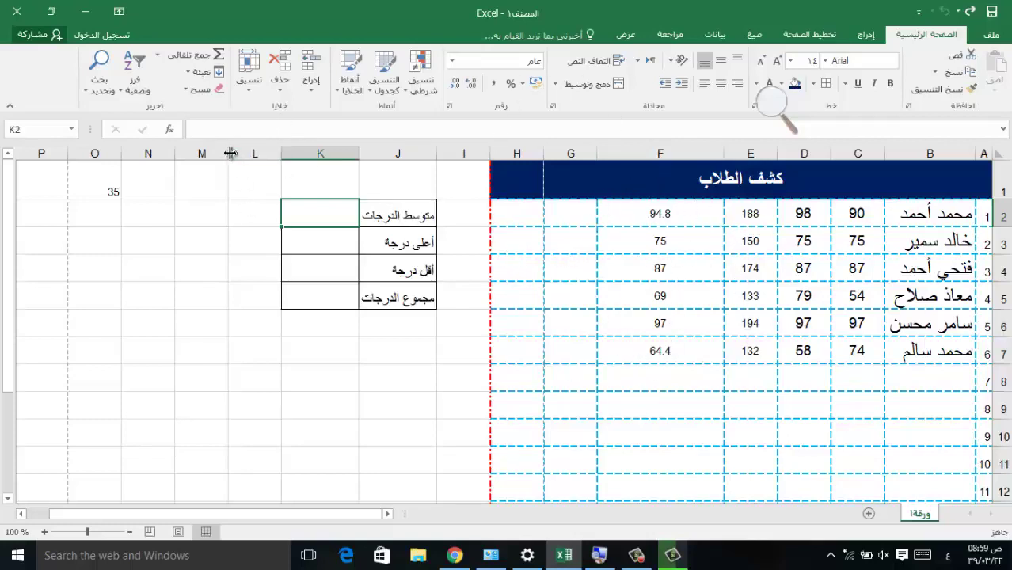
left_click_drag(228, 153, 206, 158)
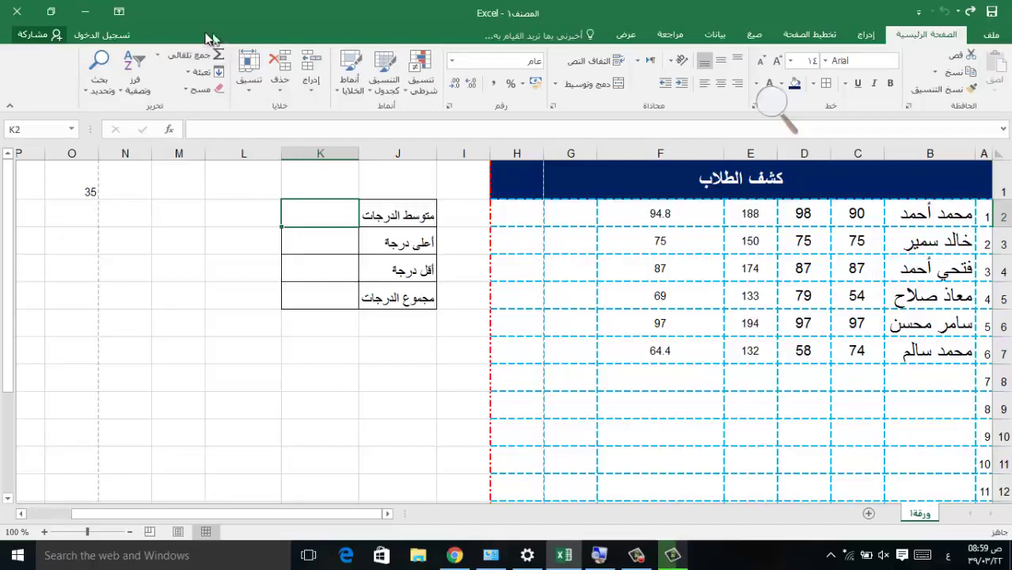
Step: Insert =AVERAGE(F2:F7) in K2 with AutoSum, giving an average of 81.2
left_click(159, 55)
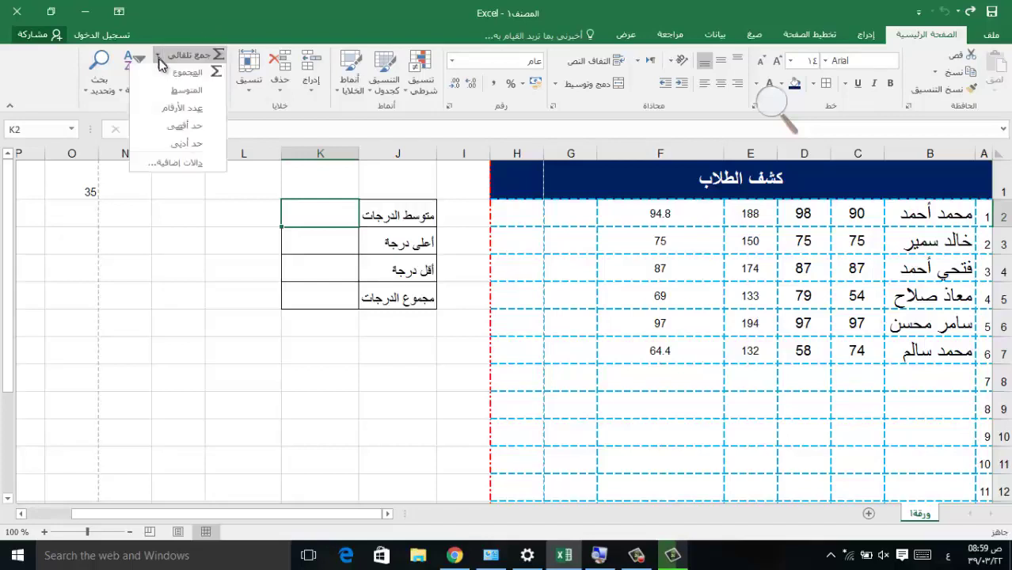
left_click(181, 94)
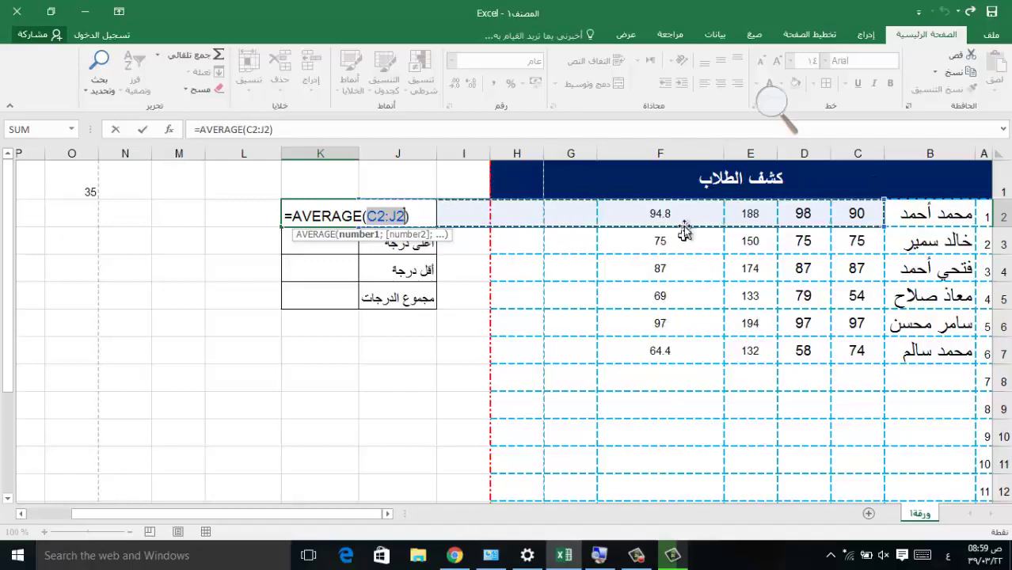
mouse_move(673, 223)
left_mouse_down()
mouse_move(677, 300)
mouse_move(552, 343)
left_mouse_up()
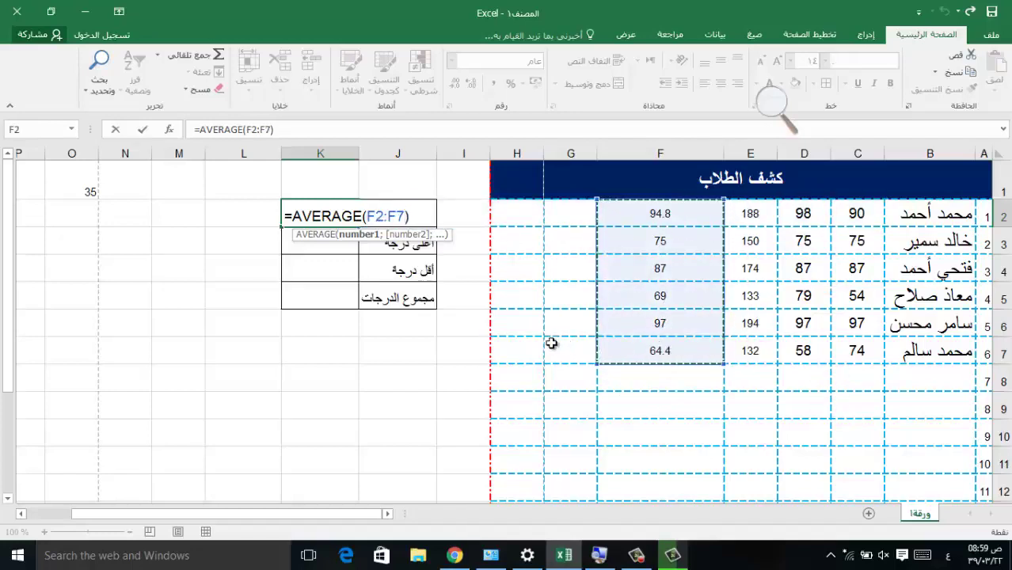
left_click(143, 134)
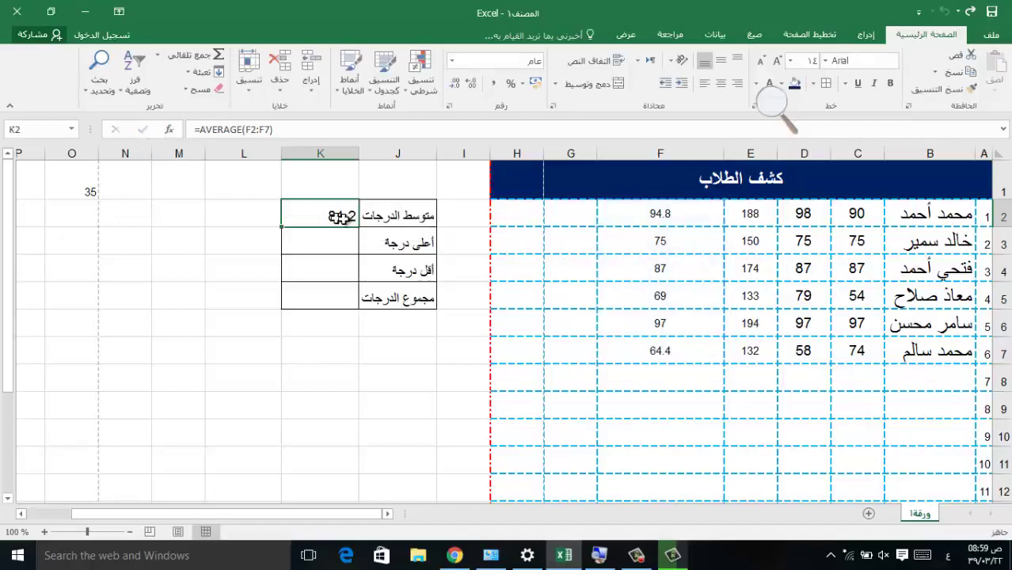
left_click(335, 248)
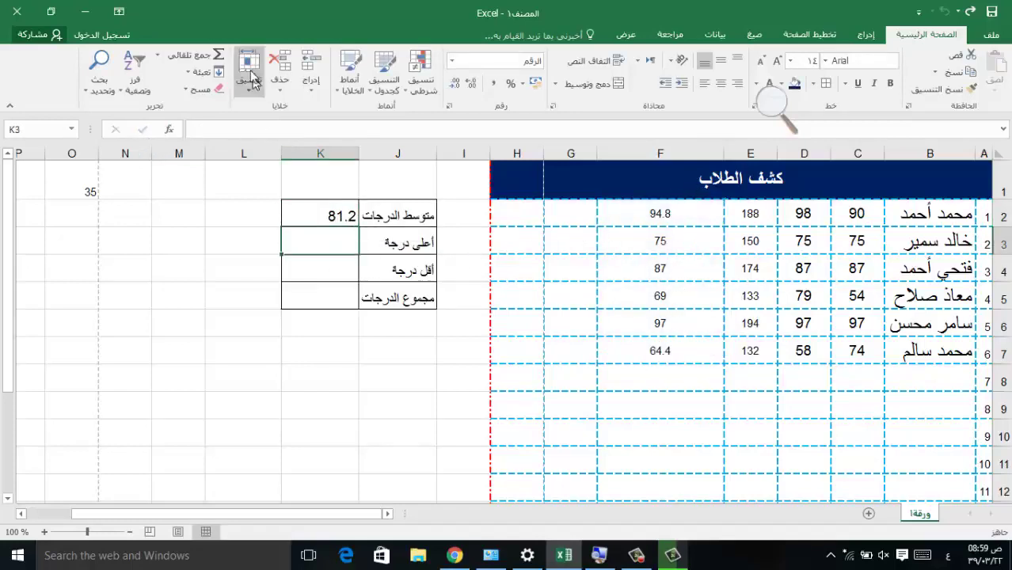
Step: Put =MAX(F2:F7) in K3 for the highest grade, 97.00
left_click(158, 54)
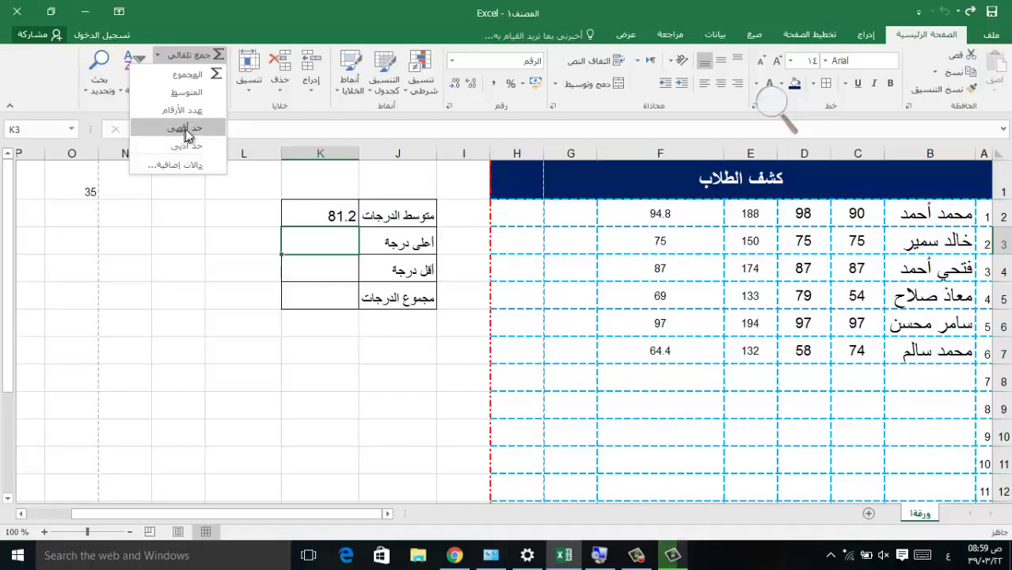
left_click(176, 132)
left_click_drag(634, 212, 651, 349)
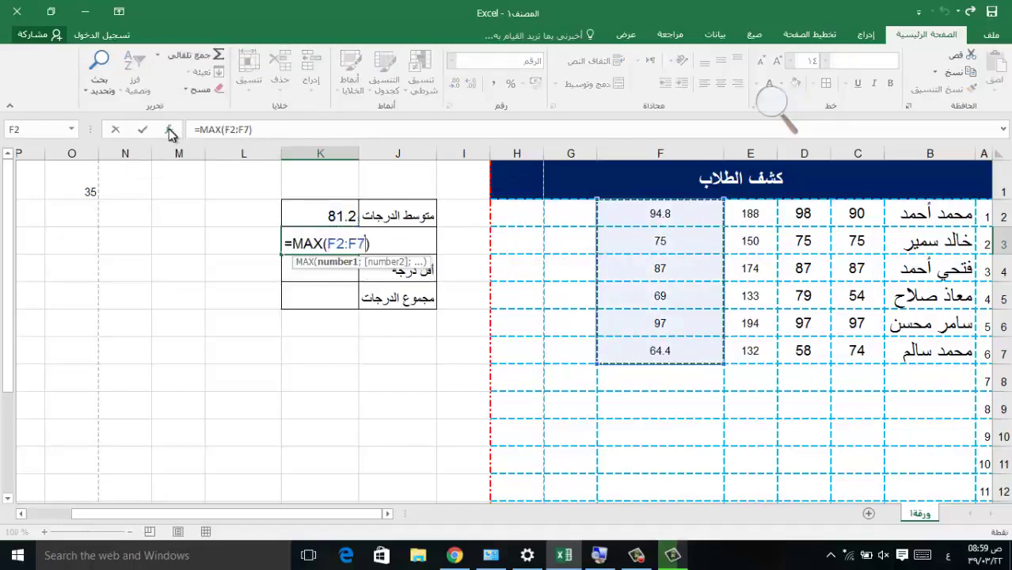
left_click(143, 129)
Step: Put =MIN(F2:F7) in K4 for the lowest grade, 64.4
left_click(321, 269)
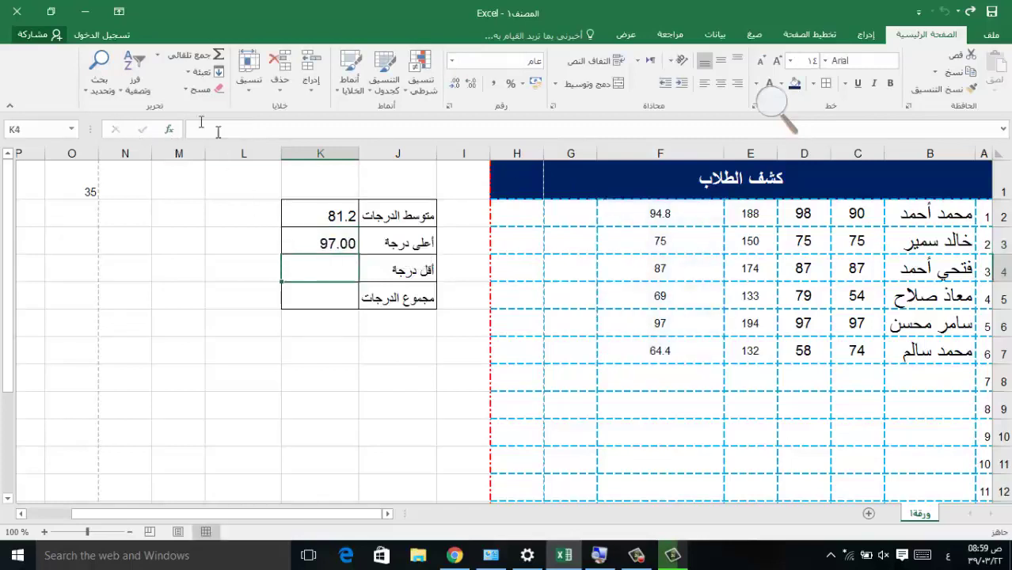
left_click(158, 57)
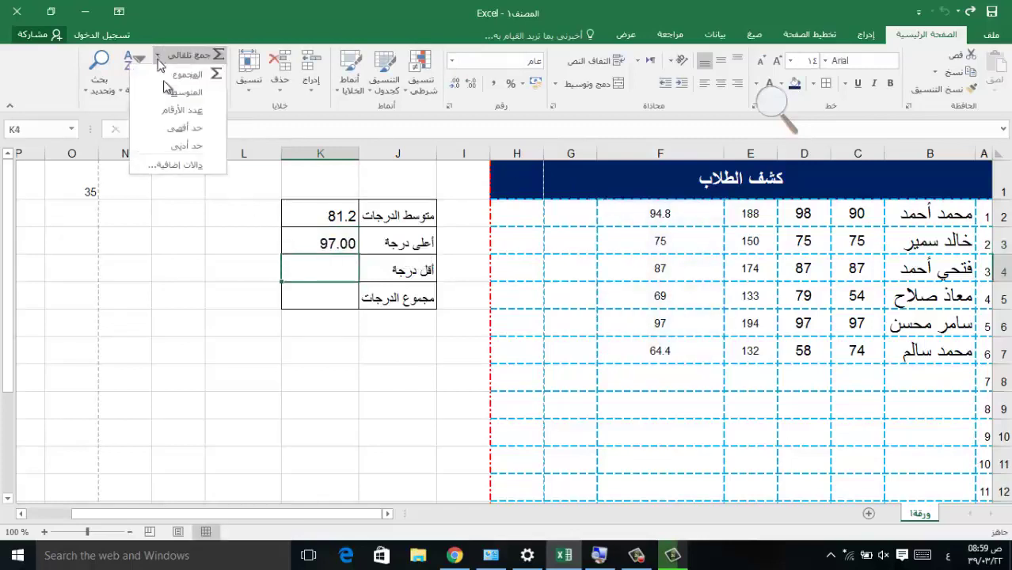
left_click(183, 146)
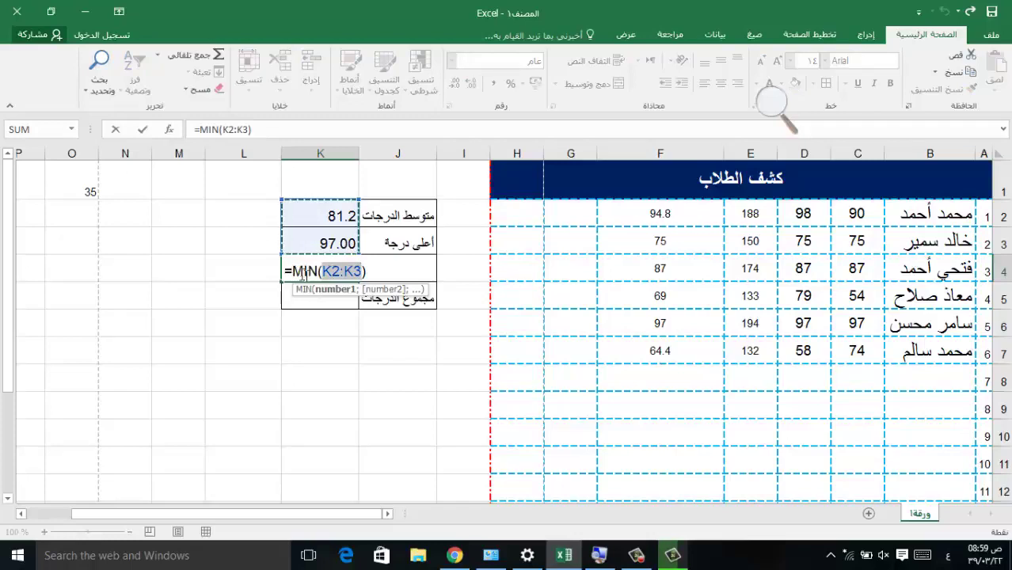
left_click_drag(657, 215, 657, 351)
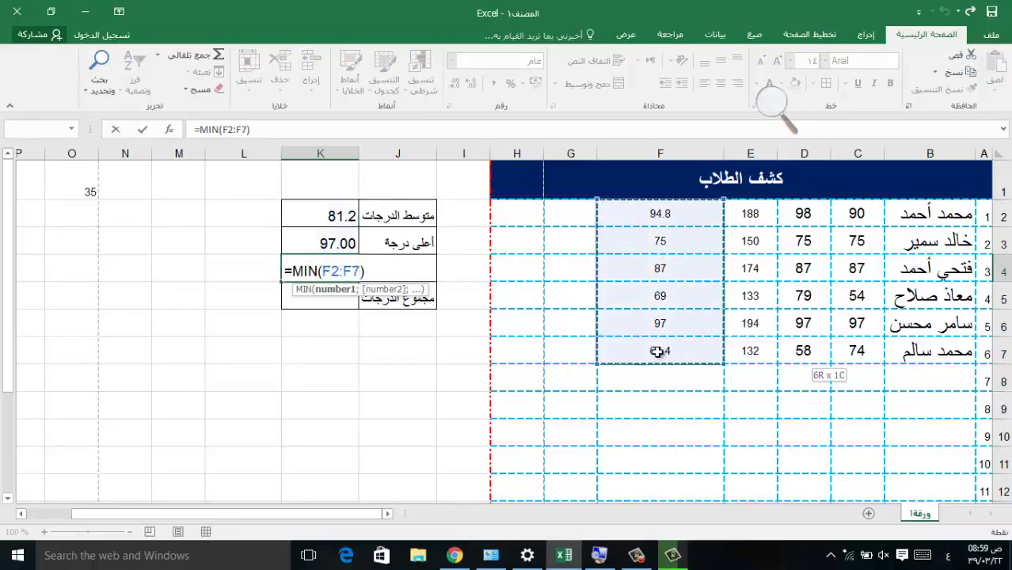
left_click(144, 130)
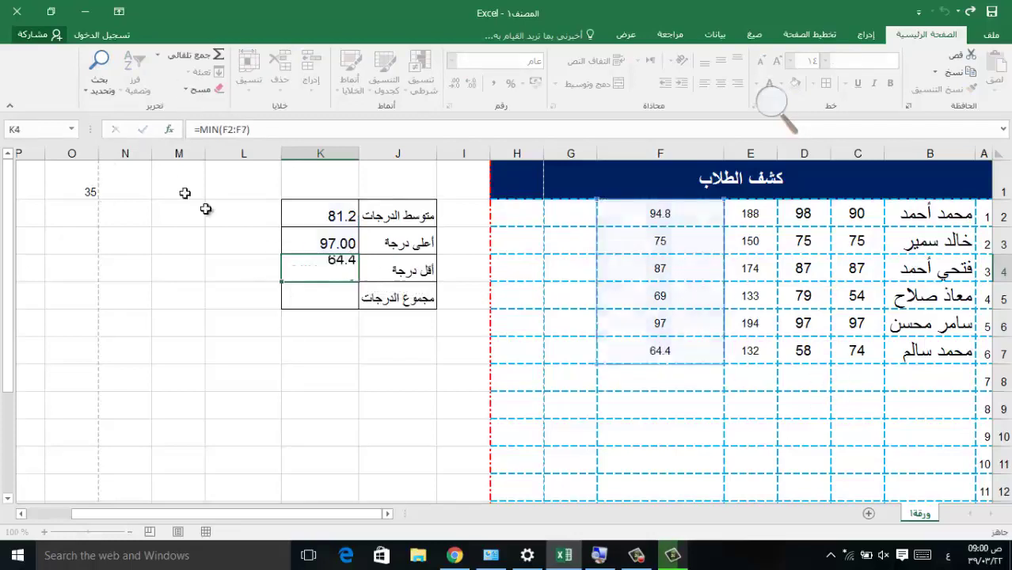
Step: Put =SUM(F2:F7) in K5 for the total, 487.2
left_click(338, 295)
left_click(158, 55)
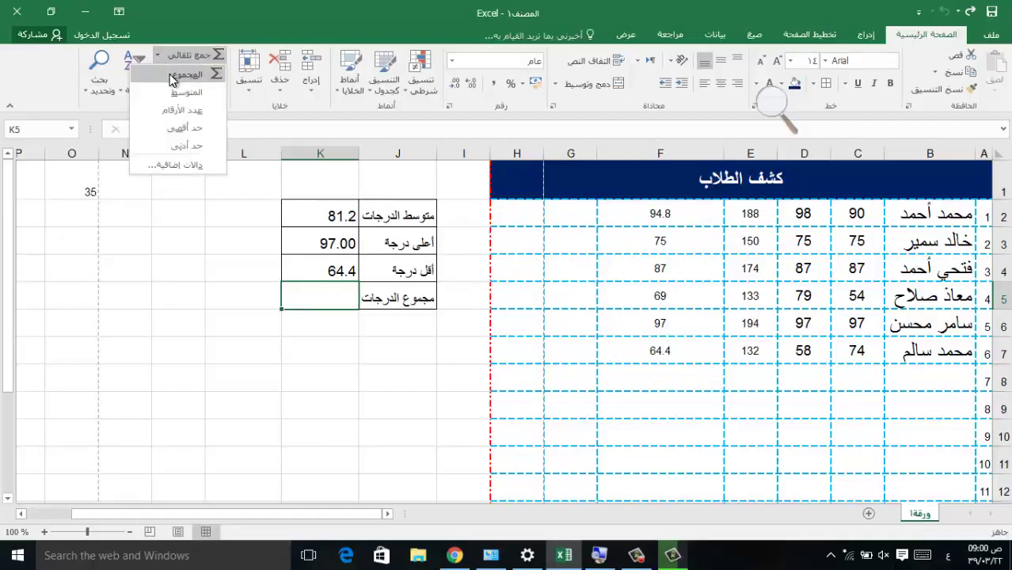
left_click(172, 77)
left_click_drag(666, 214, 660, 346)
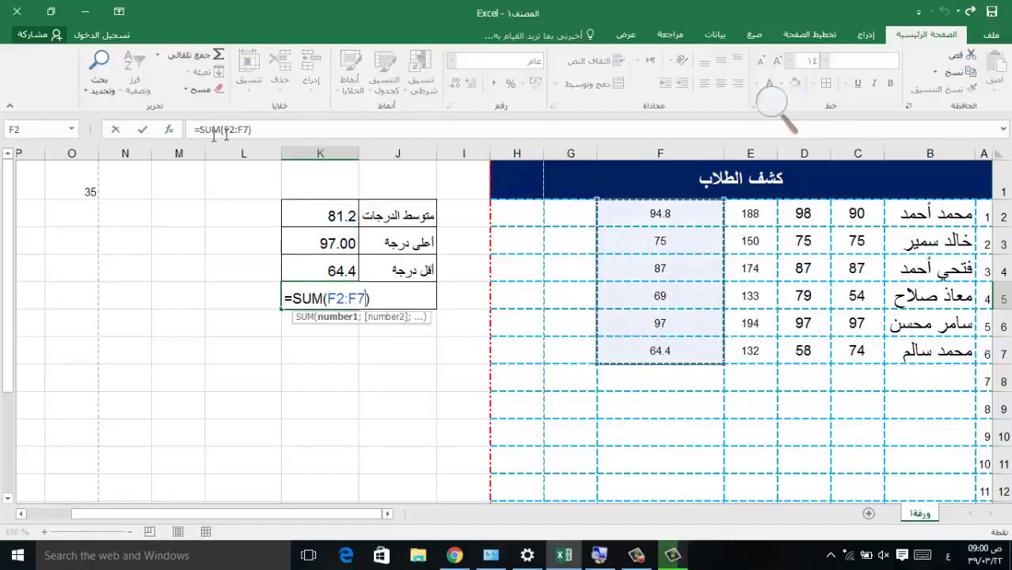
left_click(143, 129)
Step: Review the summary formulas in K5, K4, K3 and K2
left_click(225, 291)
left_click(341, 298)
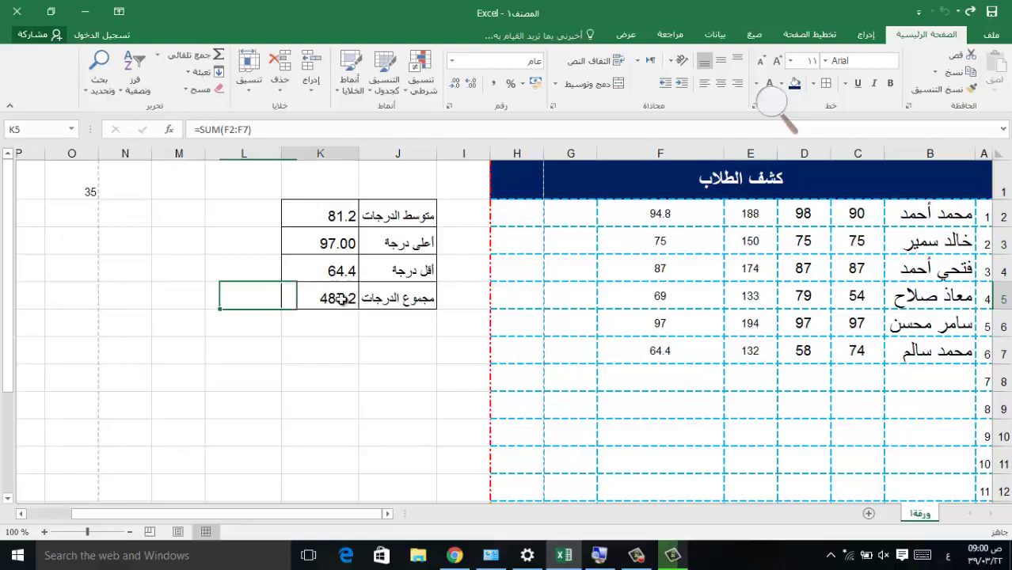
left_click(320, 272)
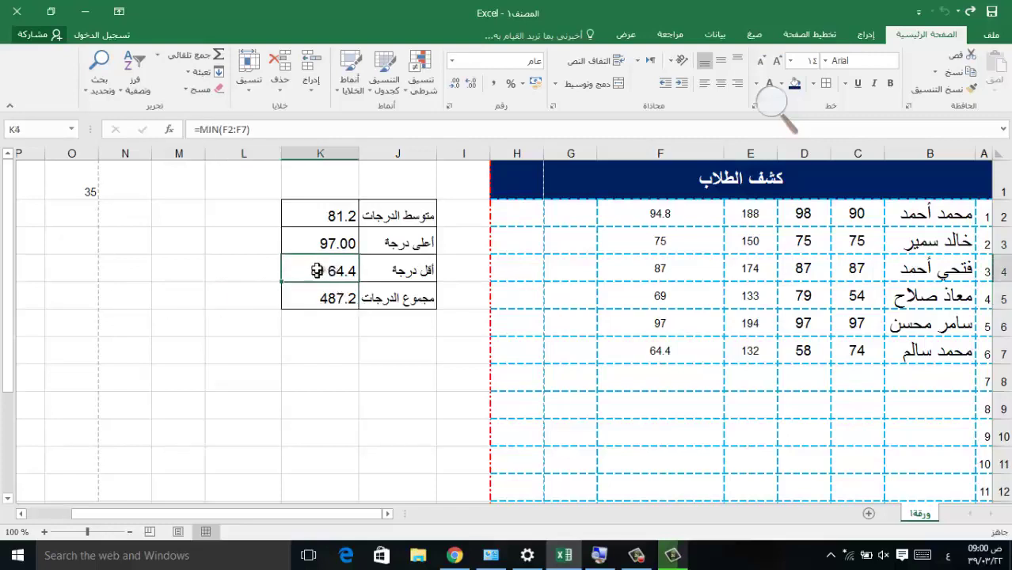
left_click(320, 246)
left_click(316, 216)
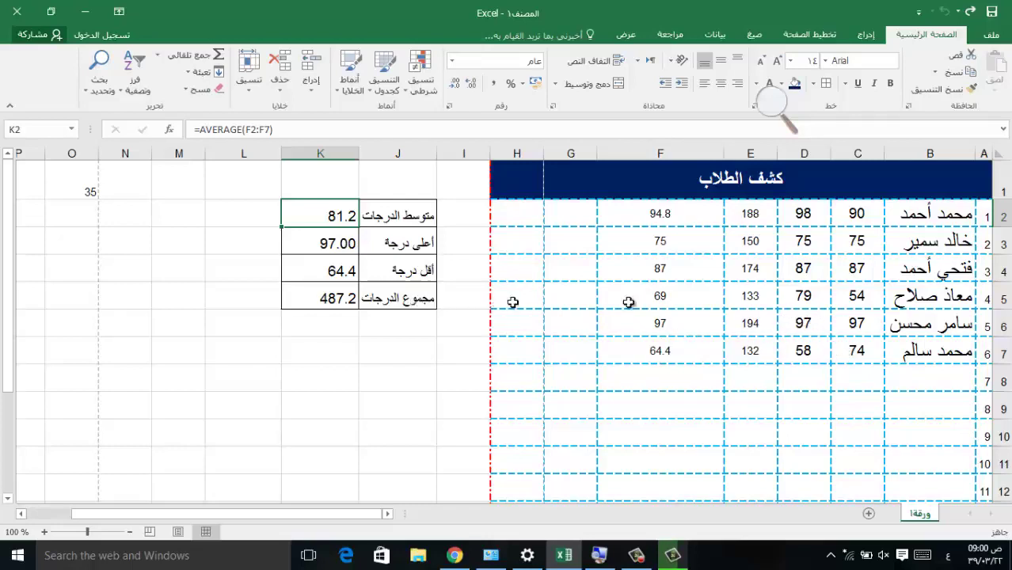
Step: Change the last student's mark in D7 from 58 to 99
left_click(808, 352)
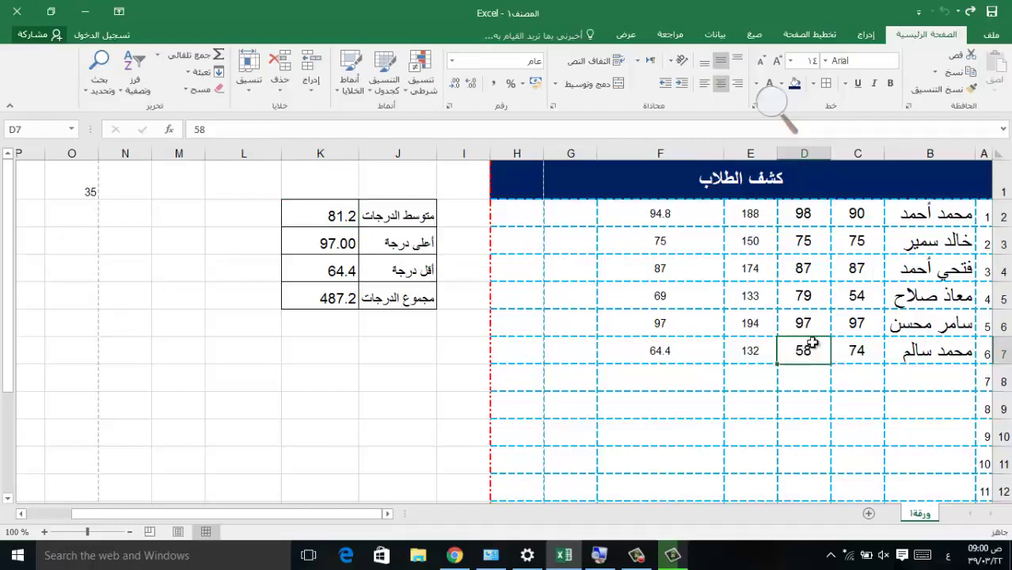
type("99")
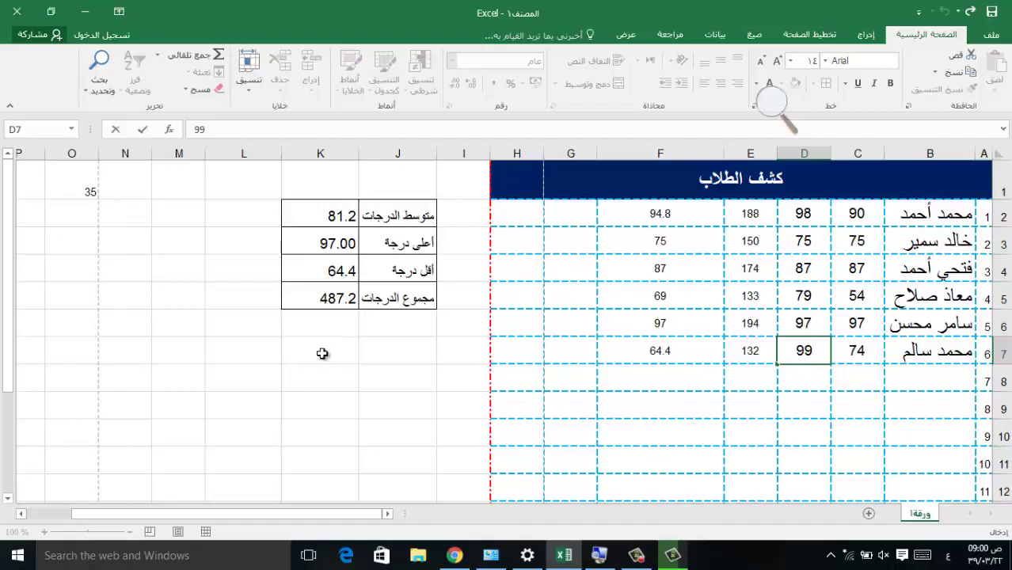
left_click(143, 129)
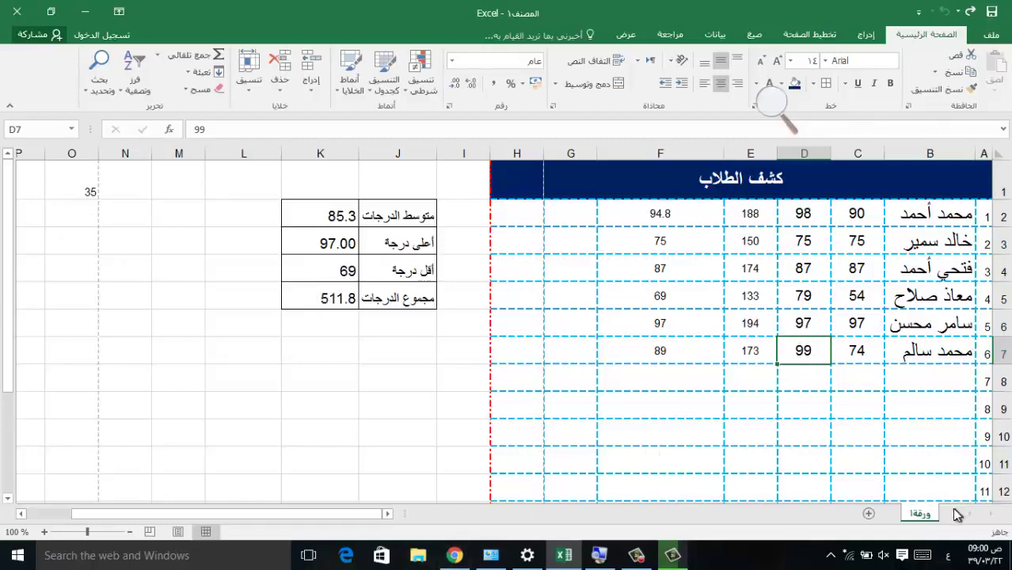
Step: Review the average, maximum, minimum and sum formulas in K2:K5
left_click(331, 151)
left_click(319, 220)
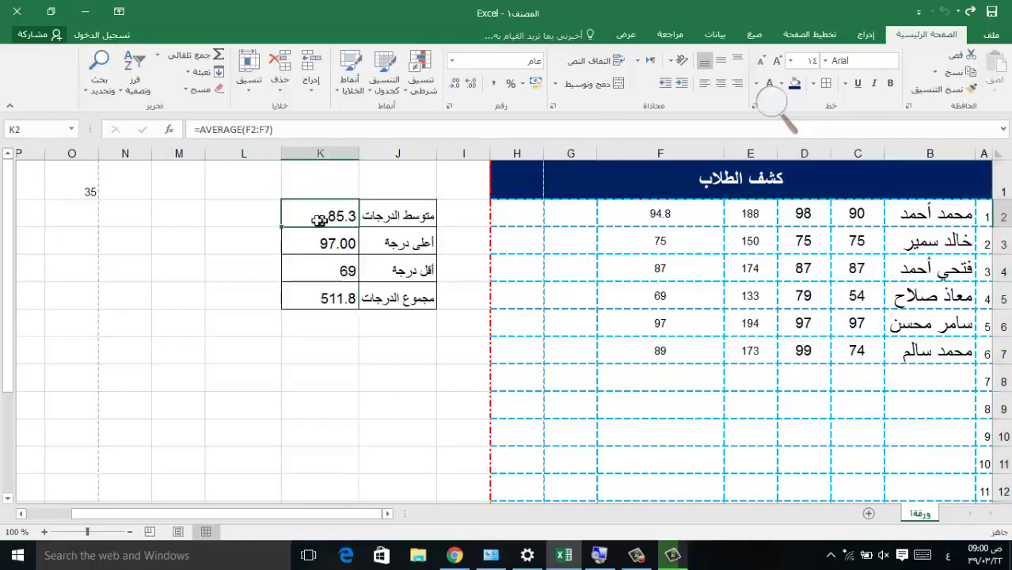
left_click(323, 247)
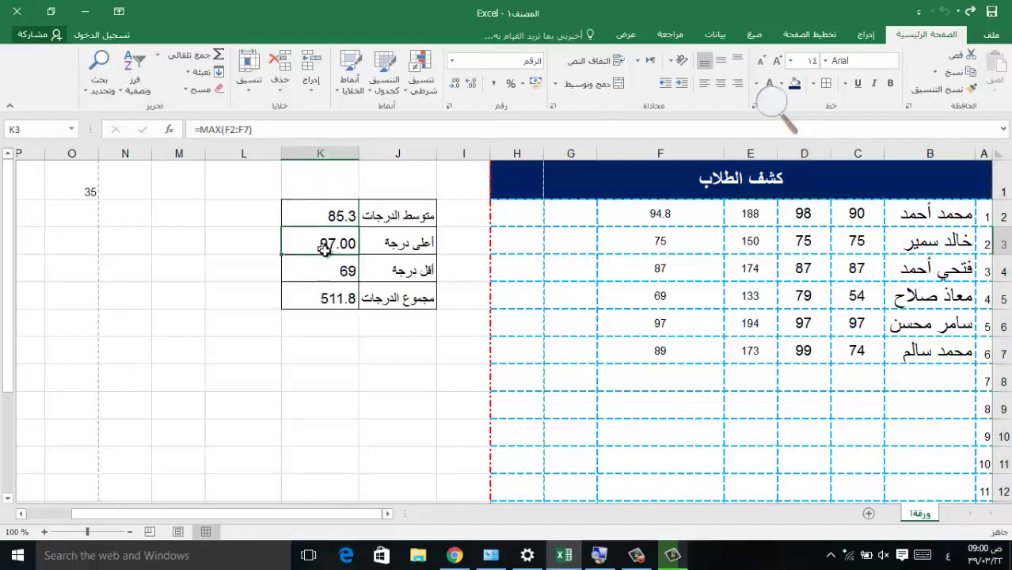
left_click(333, 271)
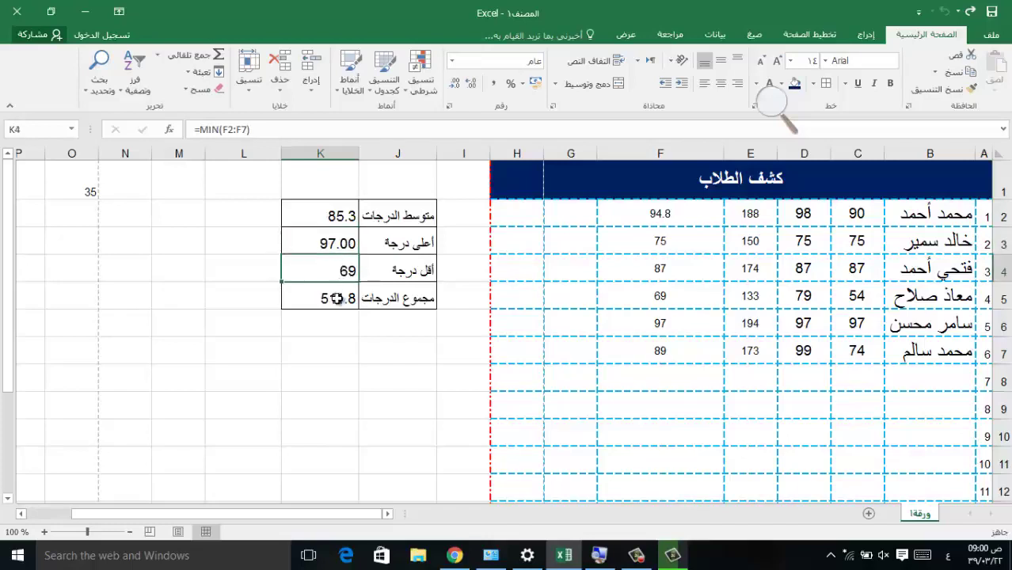
left_click(336, 299)
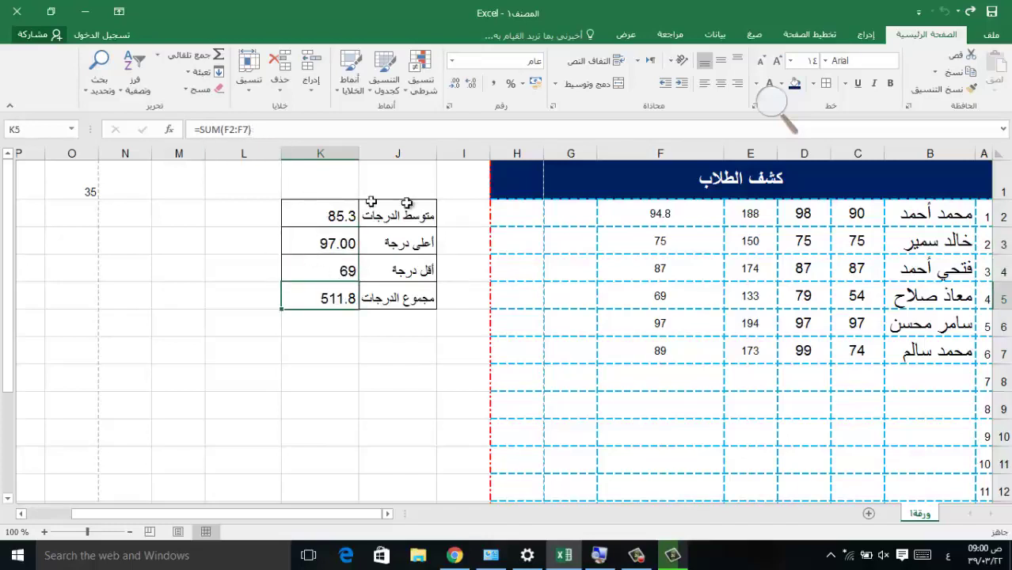
Step: Centre the K2:K5 summary values horizontally and vertically
left_click(721, 82)
left_click(332, 323)
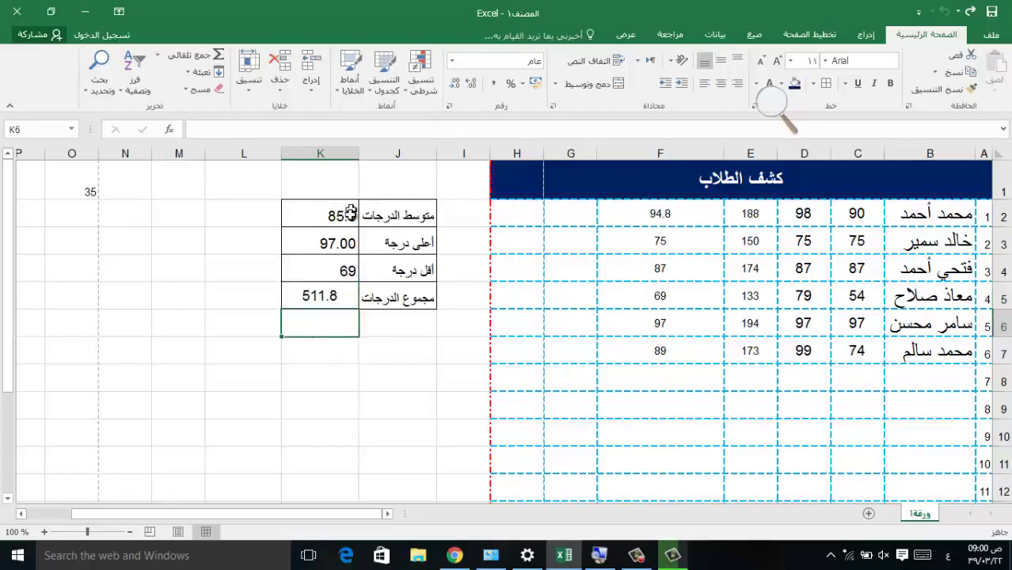
left_click_drag(337, 214, 333, 296)
left_click(721, 60)
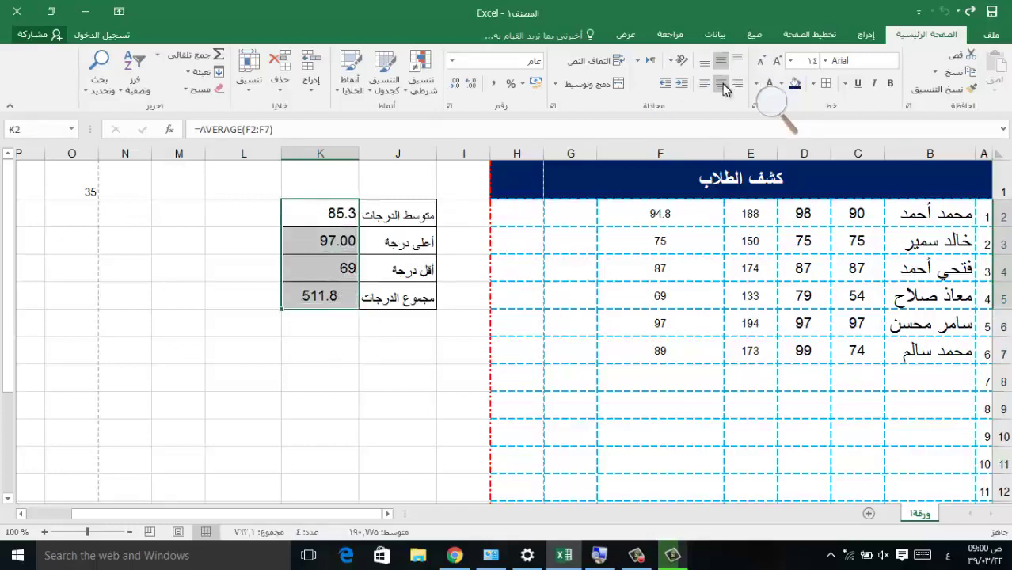
left_click(721, 82)
left_click(463, 323)
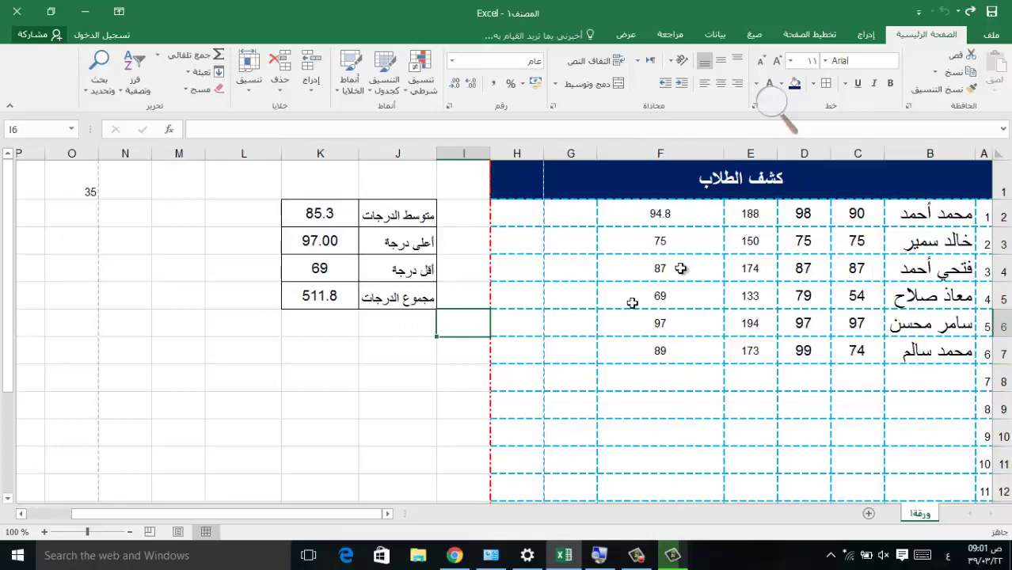
Step: Change the marks to 50 in D7, 29 in D4 and 54 in C4
left_click_drag(689, 215, 669, 351)
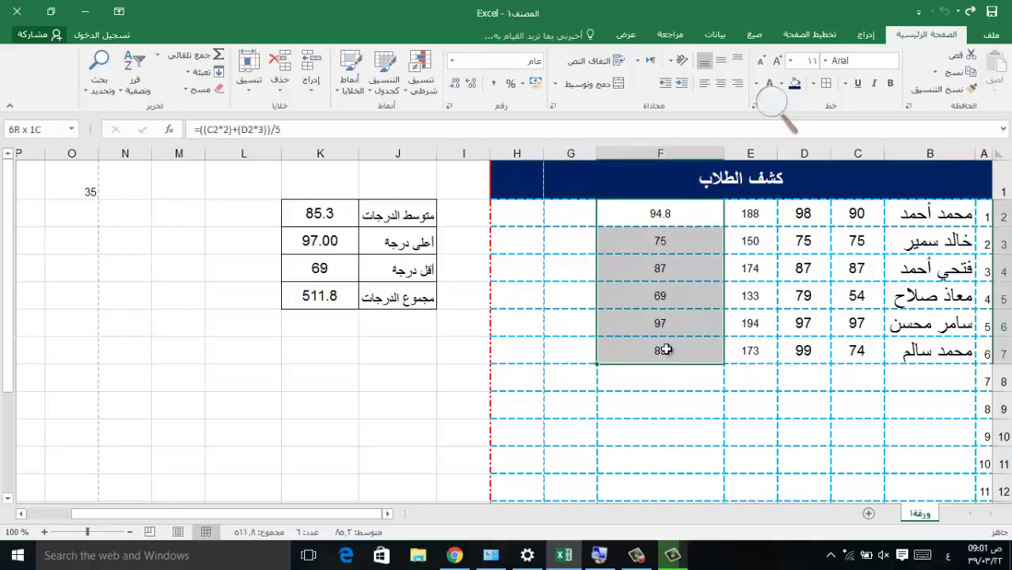
left_click(781, 350)
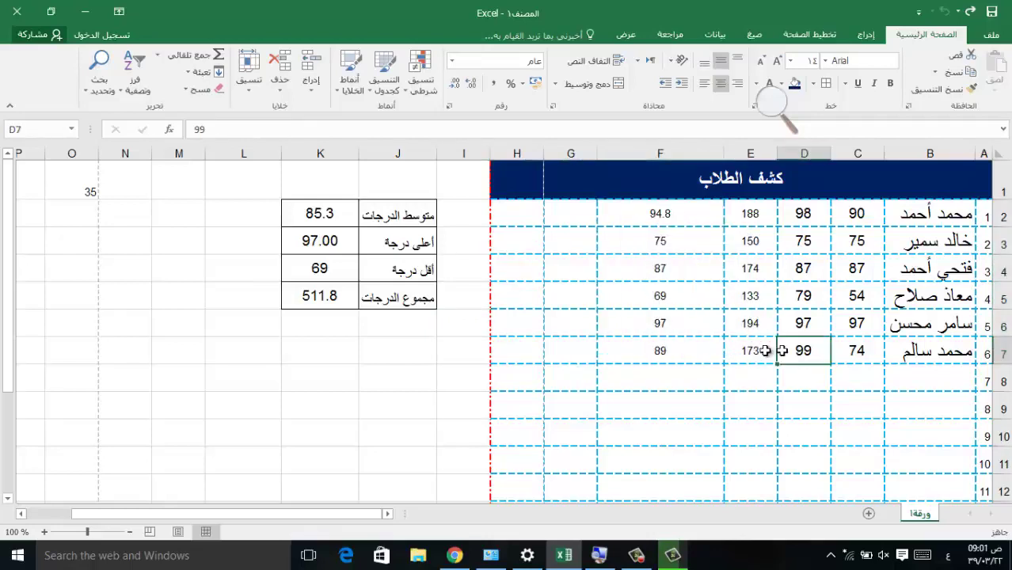
type("50")
left_click(717, 301)
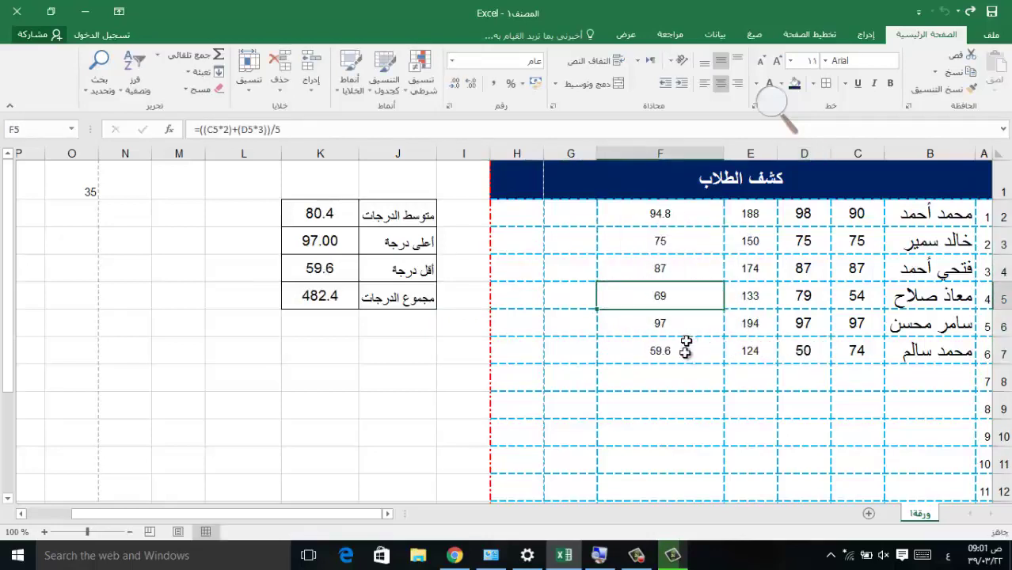
left_click(802, 270)
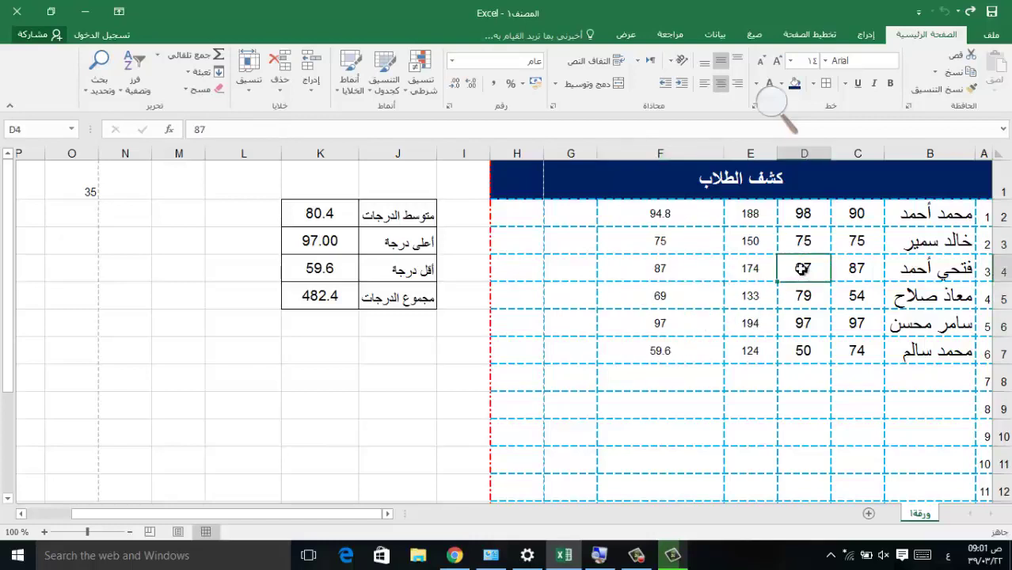
type("29")
left_click(762, 294)
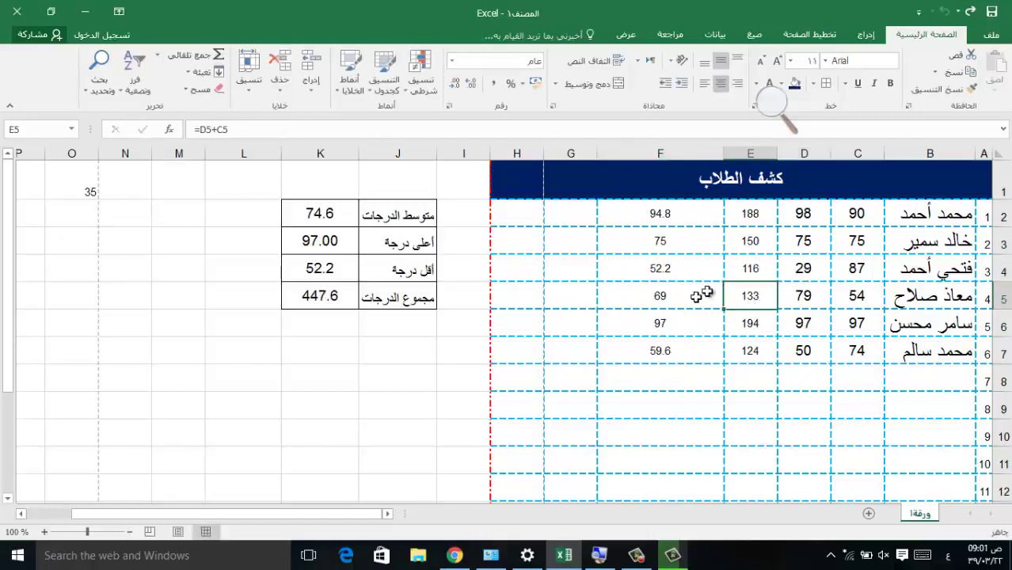
left_click(850, 270)
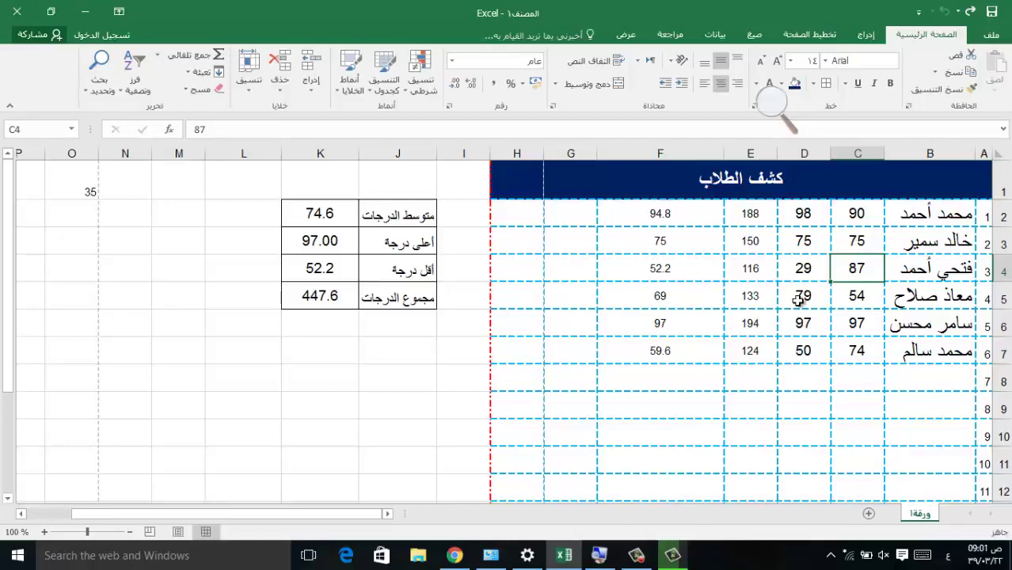
type("54")
left_click(775, 339)
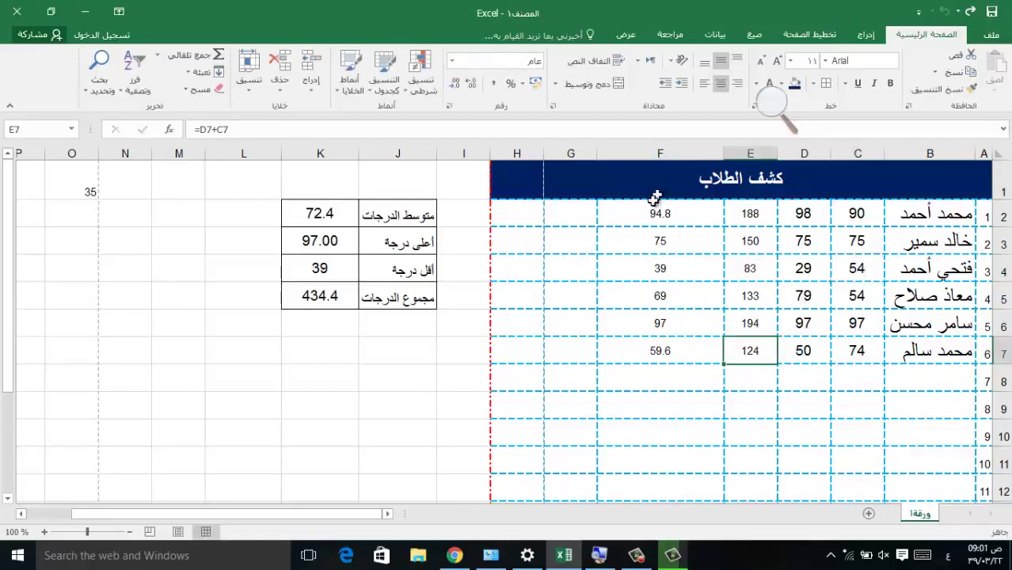
mouse_move(656, 208)
left_mouse_down()
mouse_move(651, 320)
mouse_move(624, 352)
left_mouse_up()
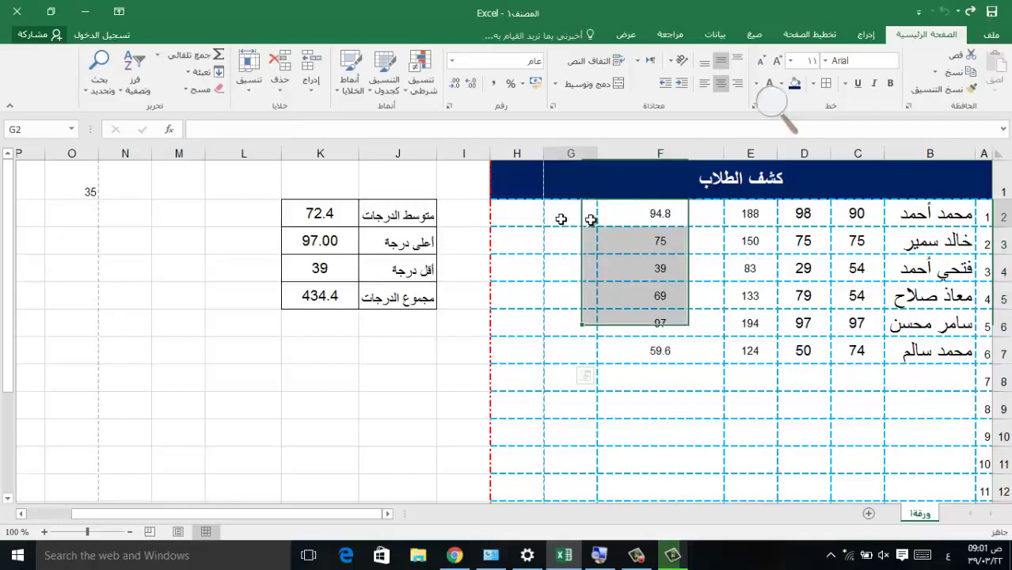
Step: Select the marks and final grades range C2:F7
left_click_drag(644, 214, 648, 353)
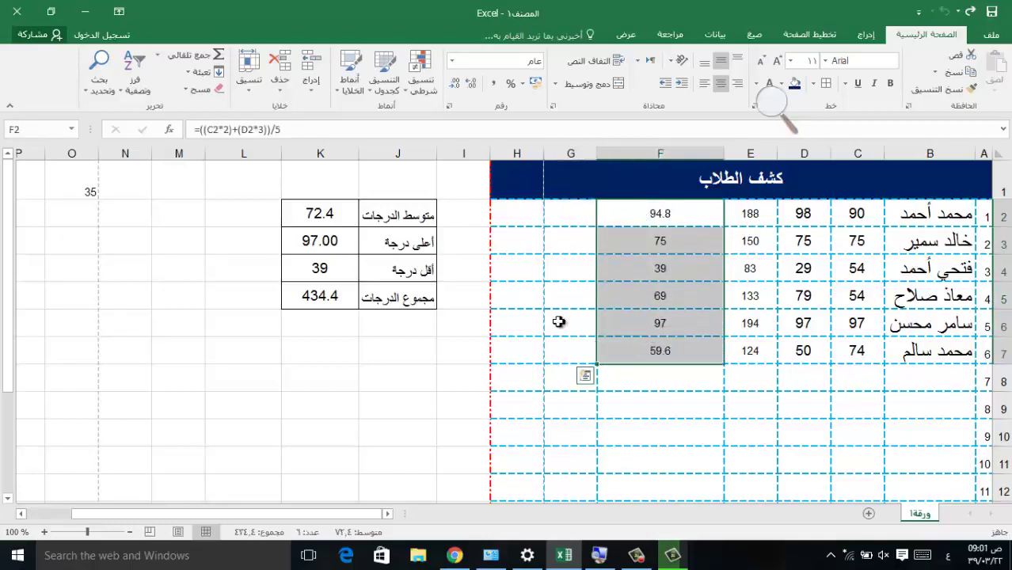
left_click_drag(659, 213, 662, 352)
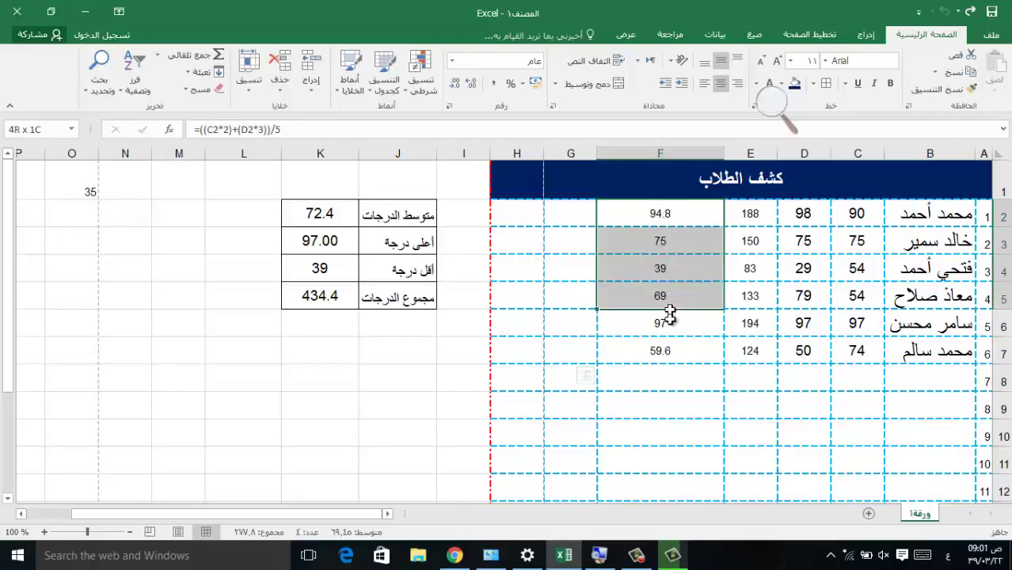
left_click_drag(661, 214, 852, 349)
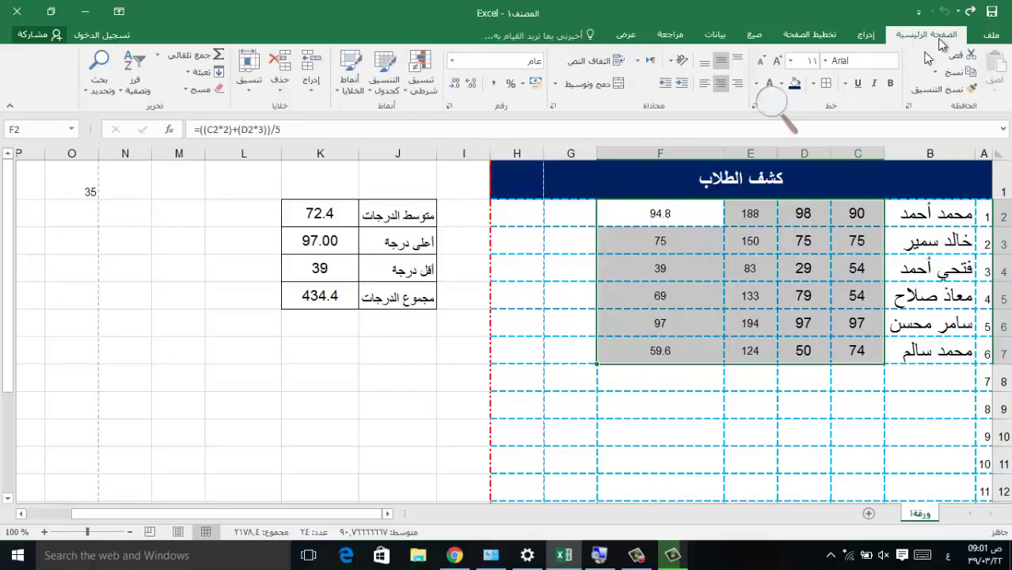
Step: Open the Conditional Formatting Rules Manager and move it clear of the table
left_click(420, 89)
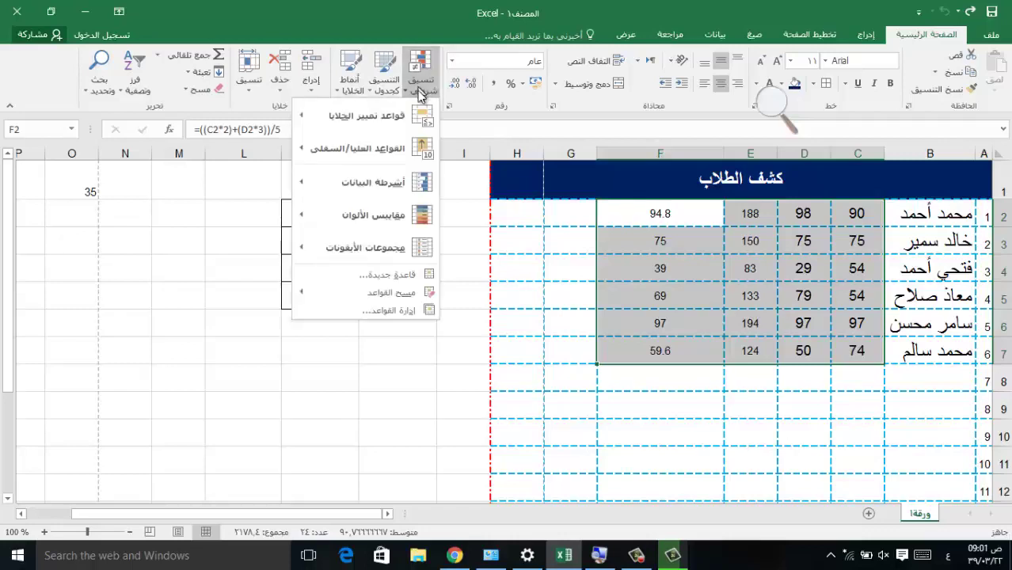
left_click(381, 312)
left_click_drag(445, 141, 190, 71)
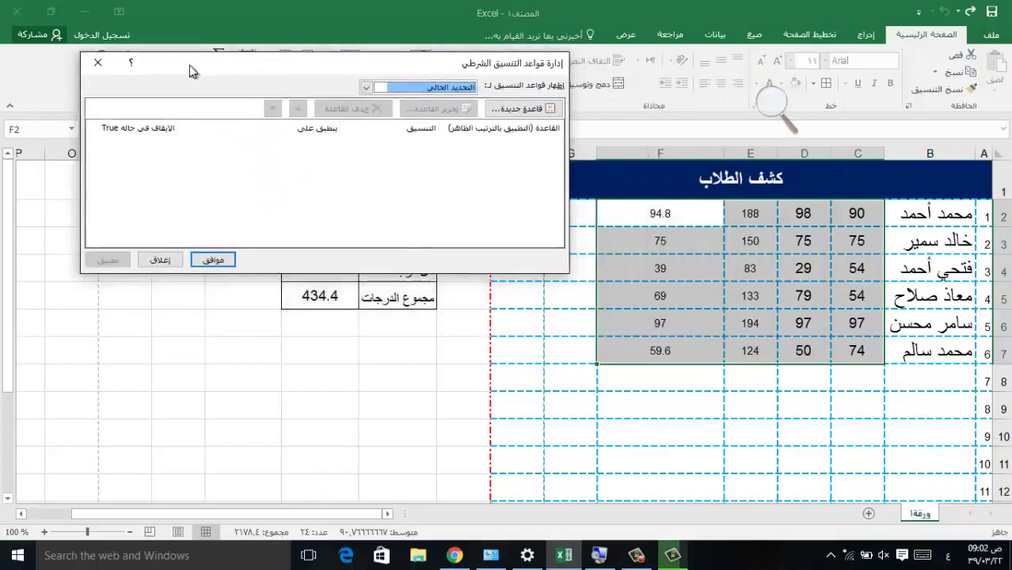
Step: Explore the New Formatting Rule types, then cancel back to the empty manager
left_click(525, 110)
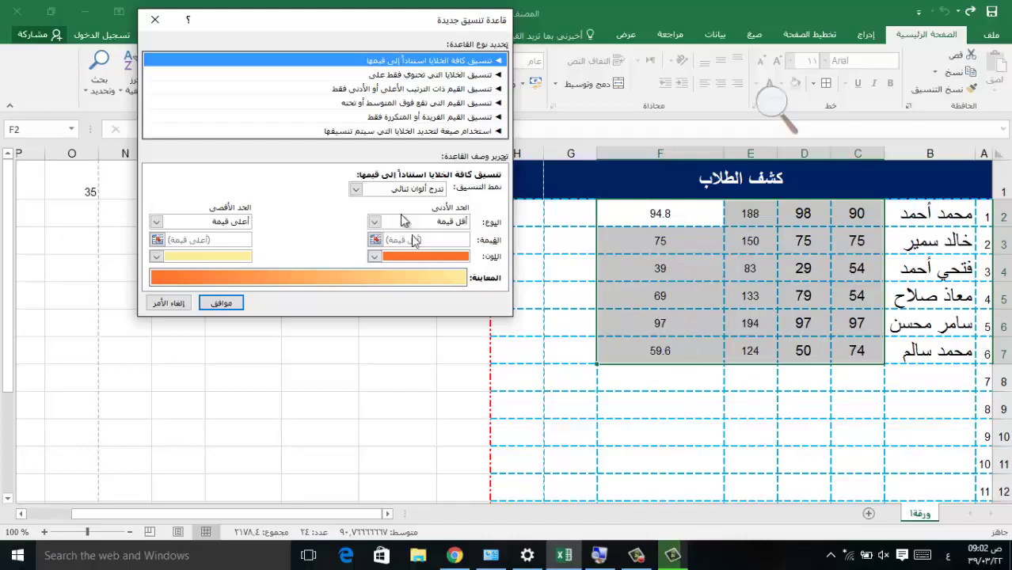
left_click(375, 223)
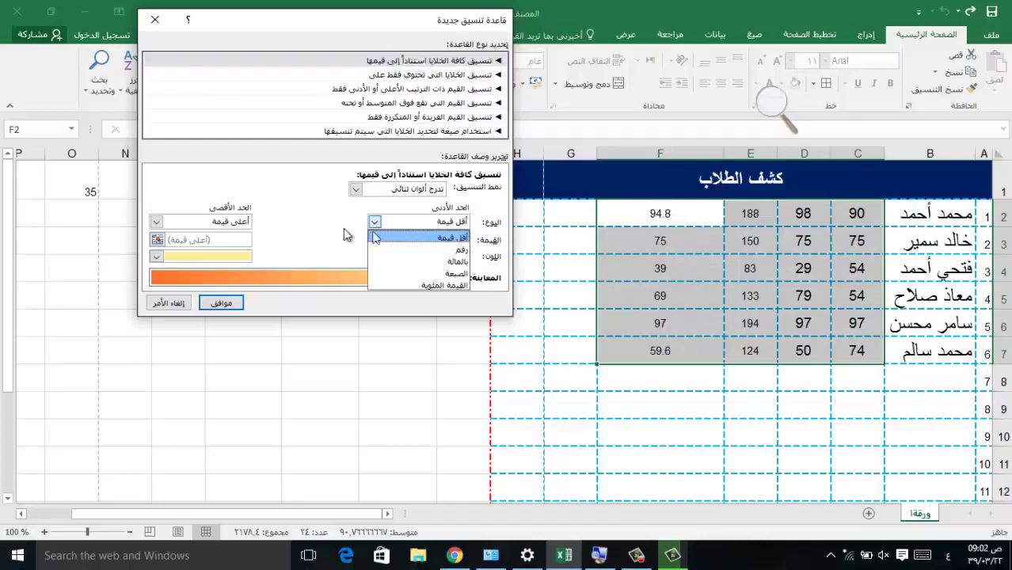
left_click(375, 238)
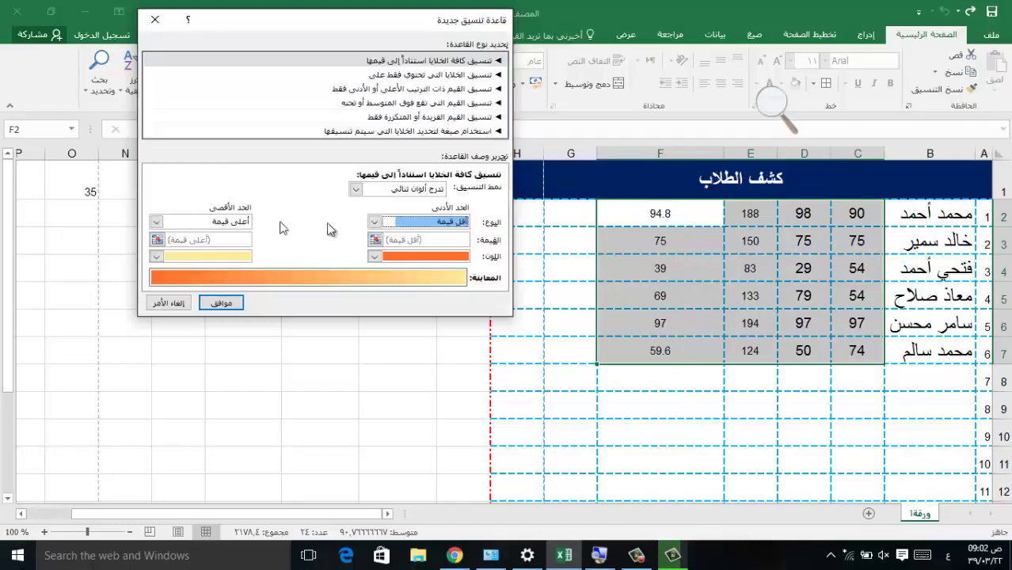
left_click(387, 225)
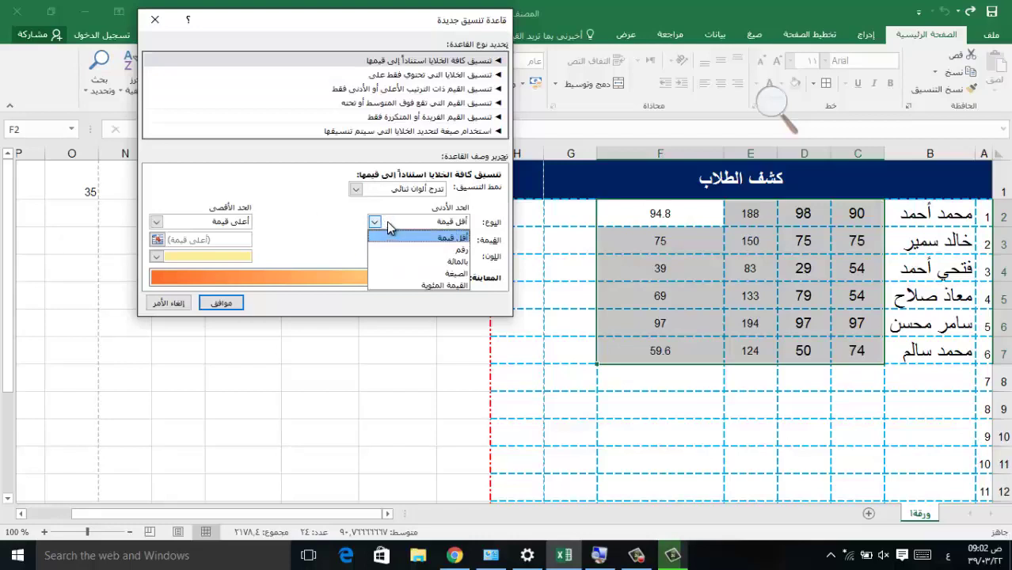
left_click(387, 225)
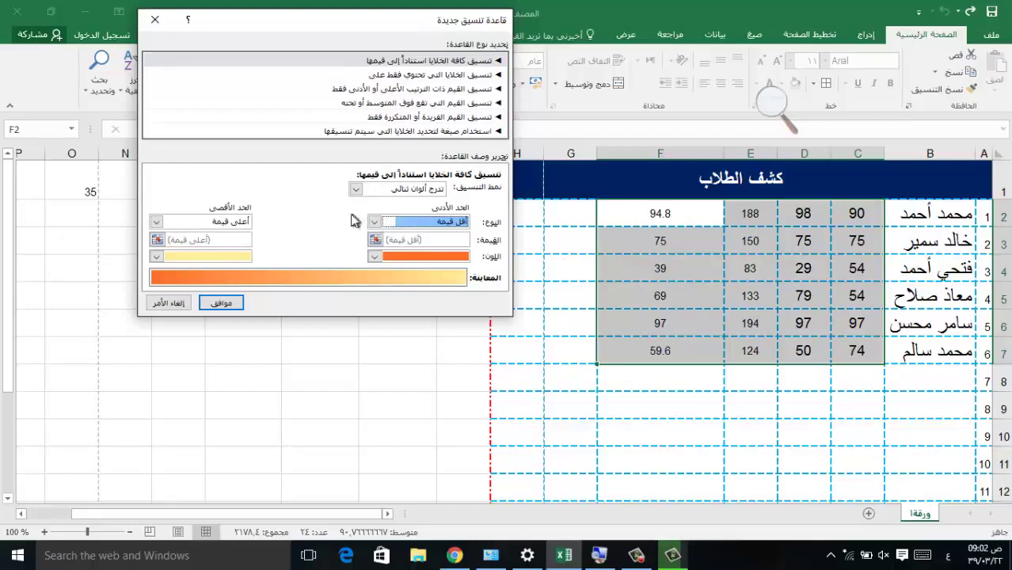
left_click(392, 75)
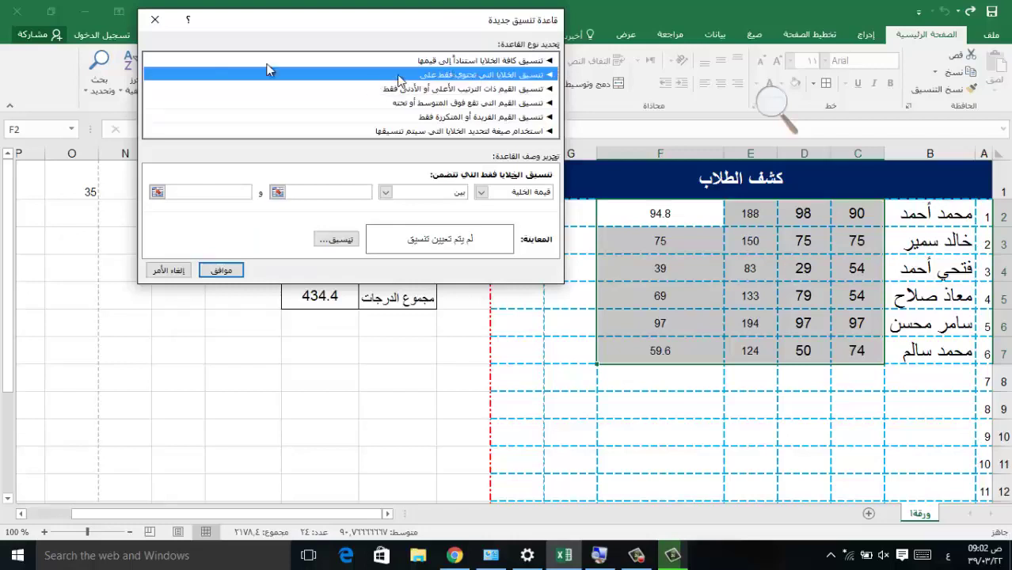
left_click(221, 270)
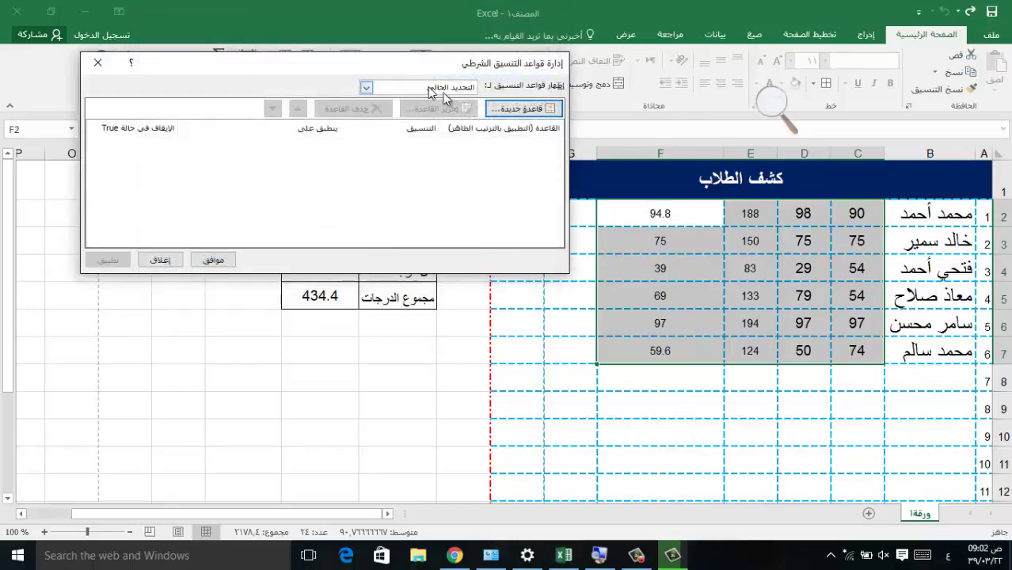
Step: Start a new 'Format only cells that contain' rule for cell value less than 50
left_click(546, 113)
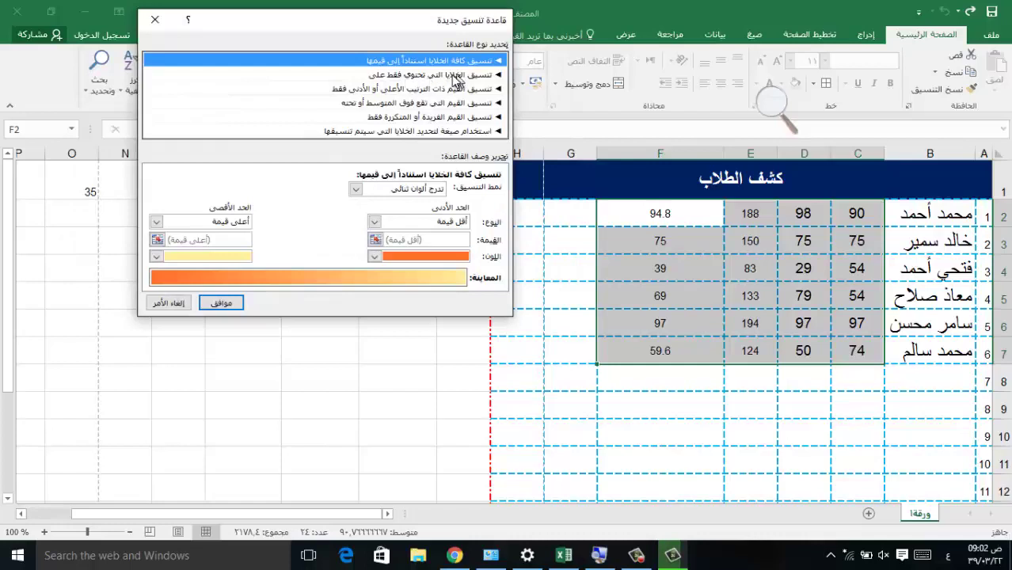
left_click(422, 75)
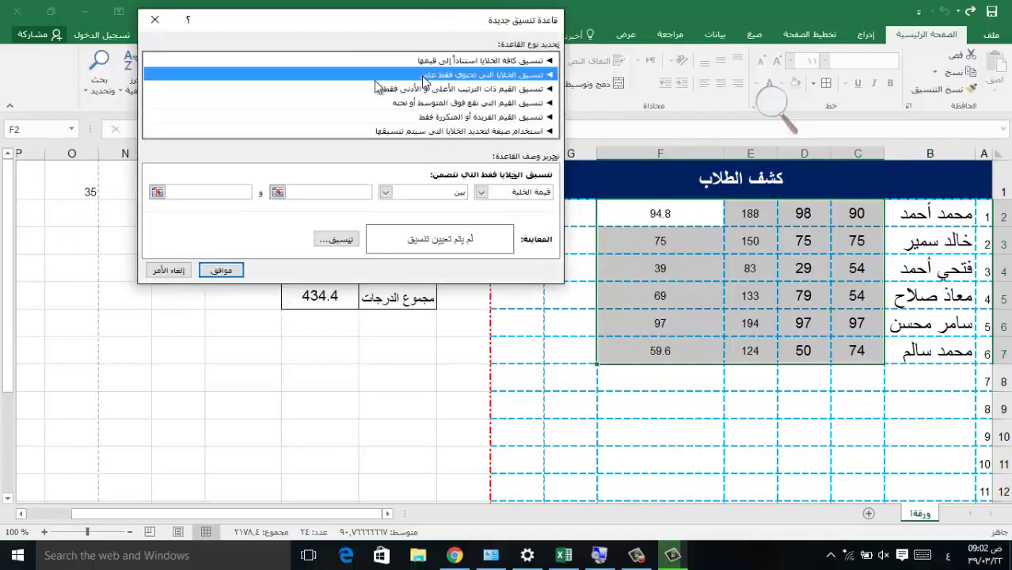
left_click(485, 193)
left_click(491, 204)
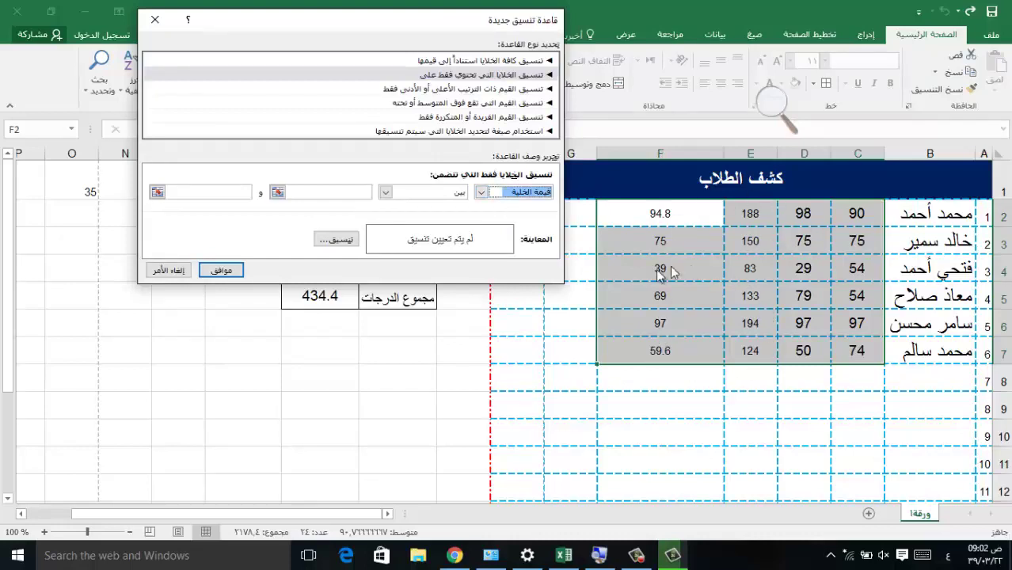
left_click(413, 194)
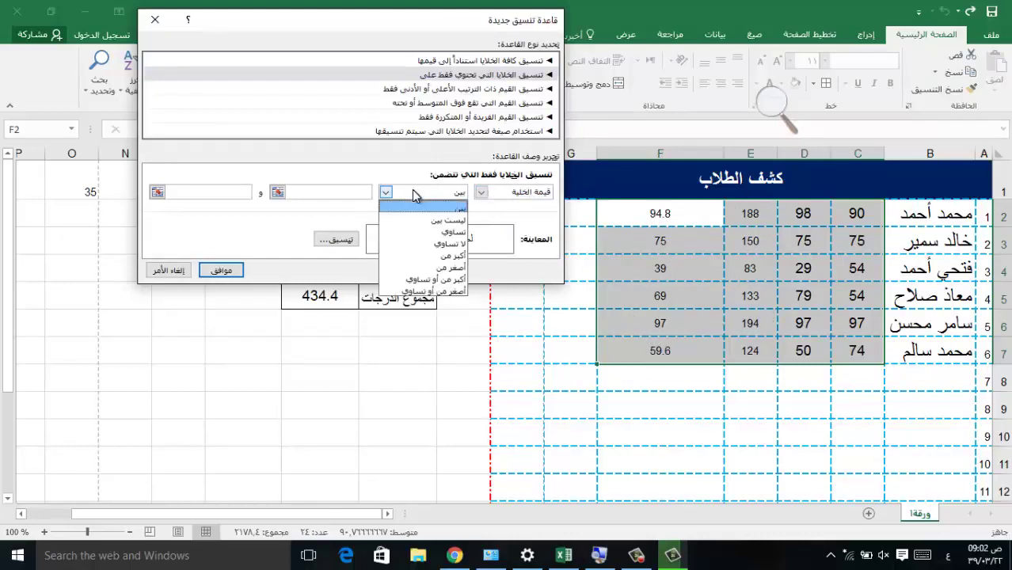
left_click(434, 268)
type("50")
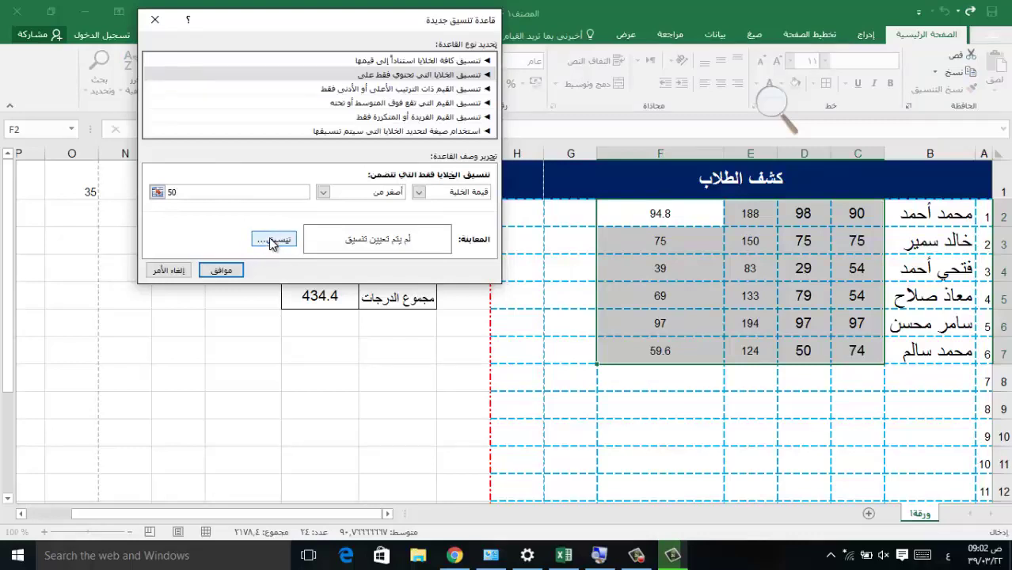
Step: Give the below-50 rule a red fill and save it
left_click(272, 241)
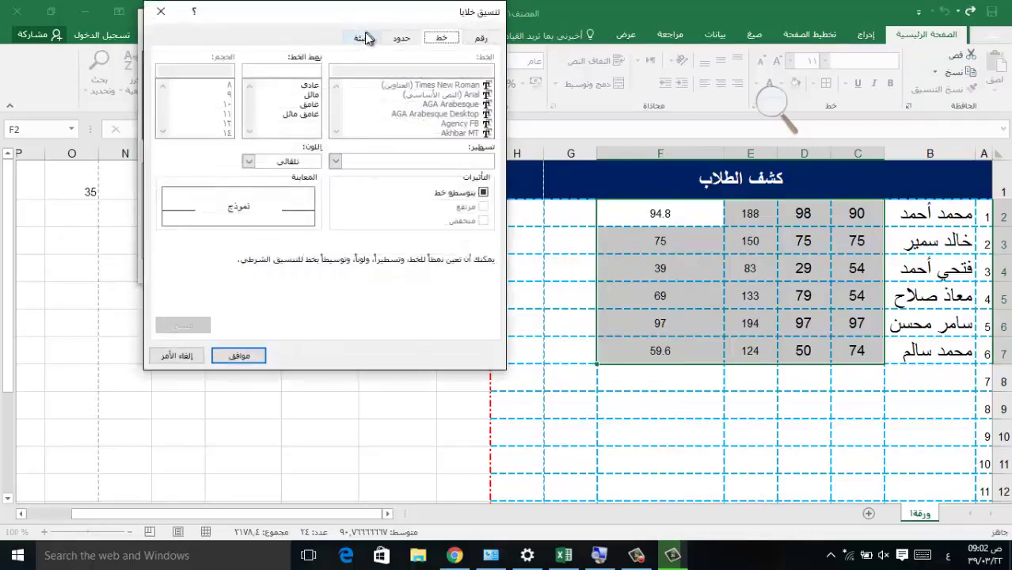
left_click(363, 40)
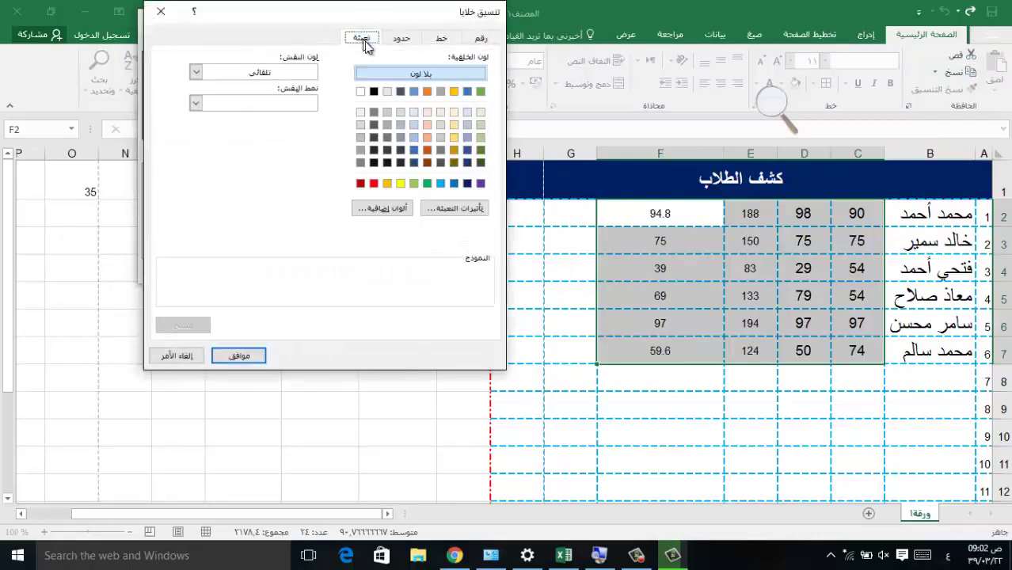
left_click(480, 137)
left_click(250, 357)
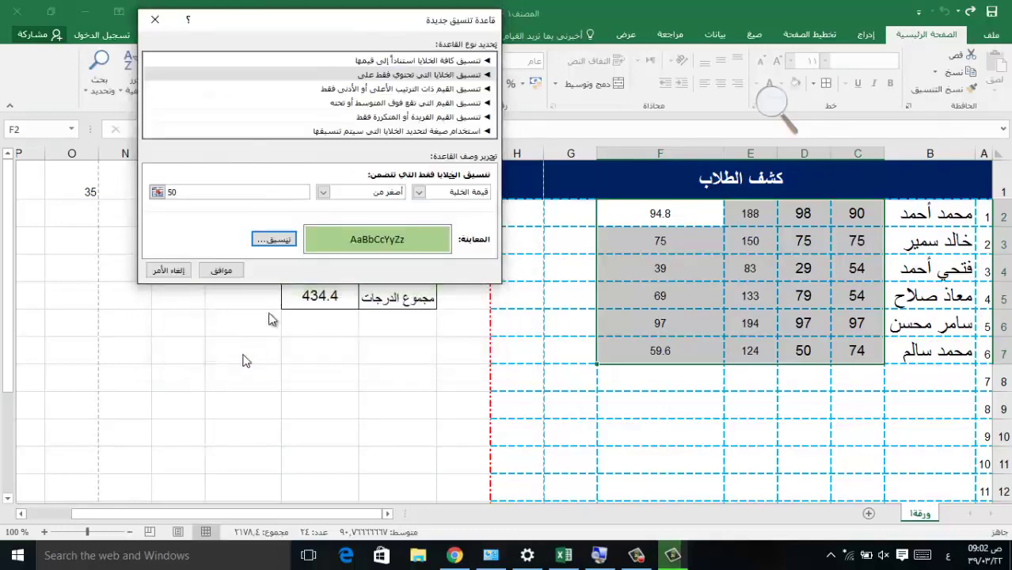
left_click(274, 240)
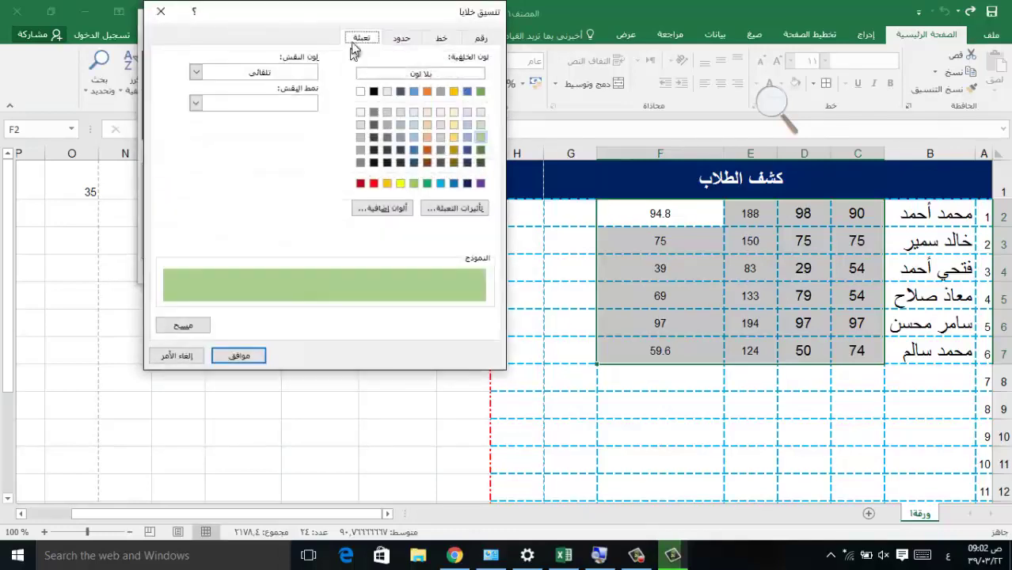
left_click(374, 184)
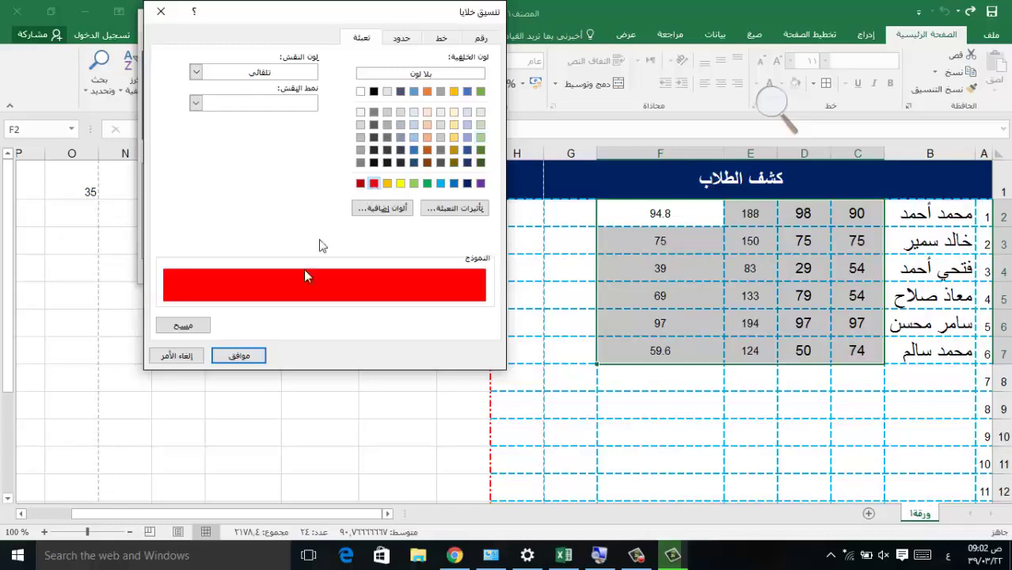
left_click(240, 356)
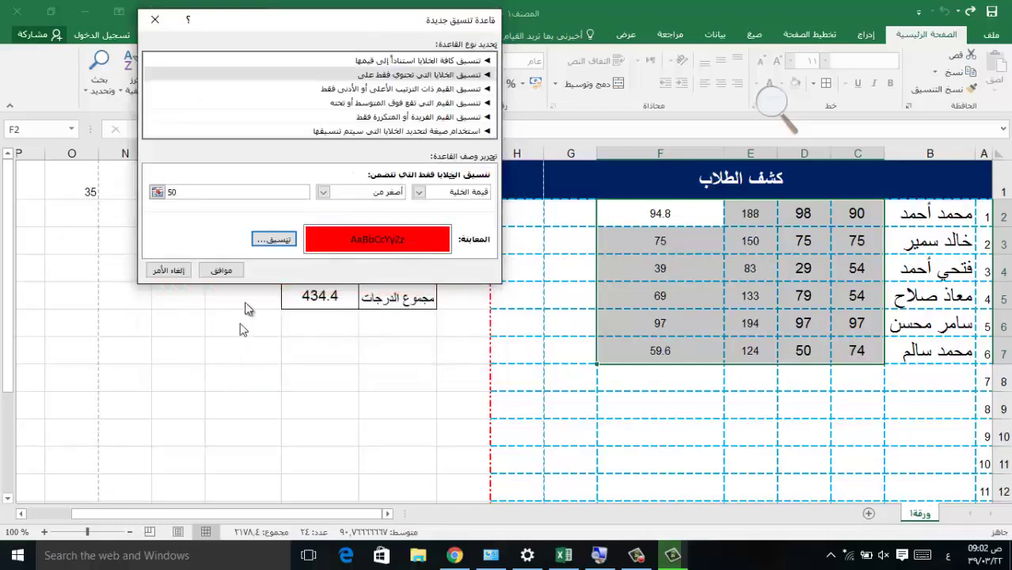
left_click(221, 271)
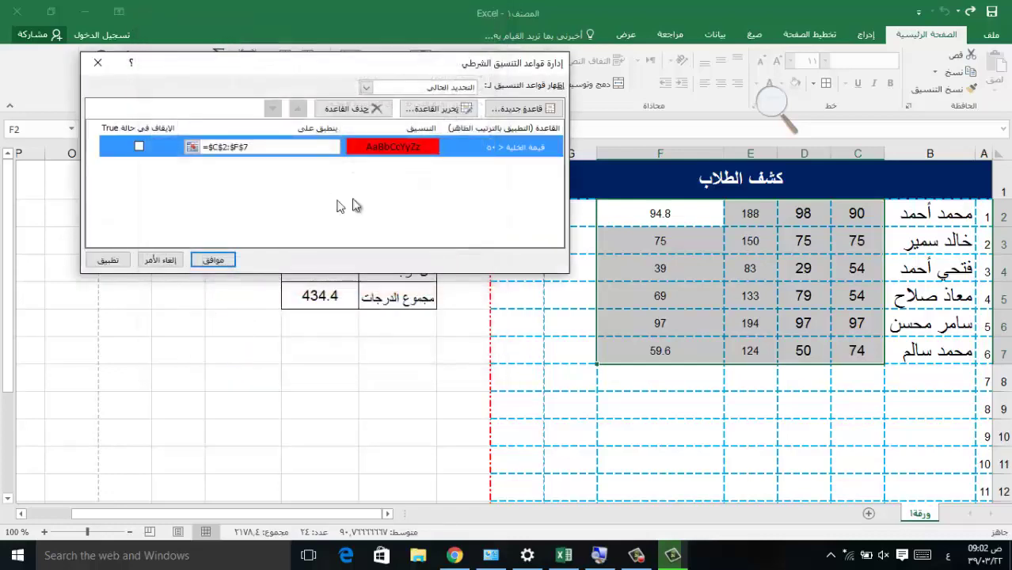
Step: Add a light-green fill rule for values greater than or equal to 50 and apply both rules
left_click(511, 110)
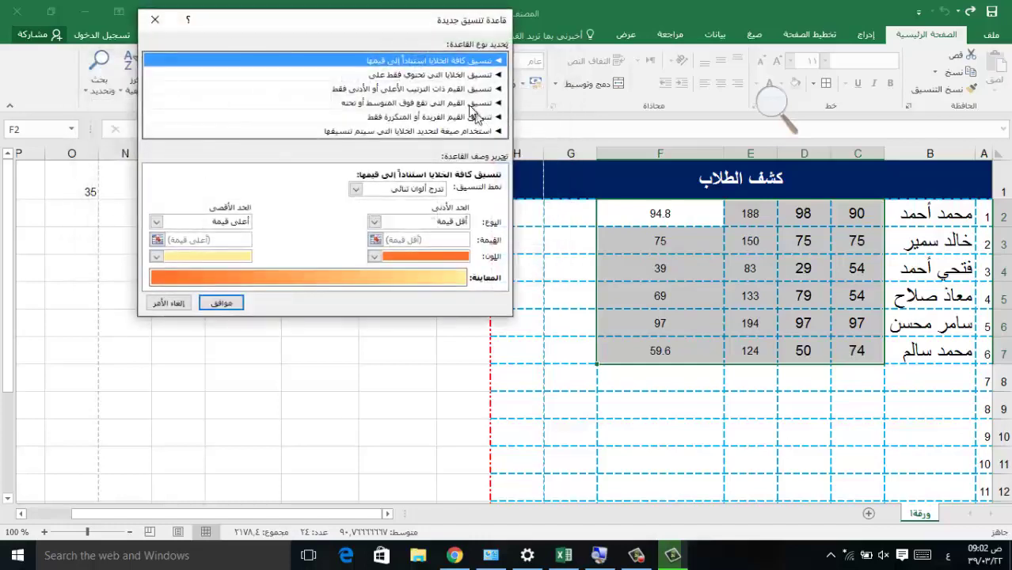
left_click(458, 75)
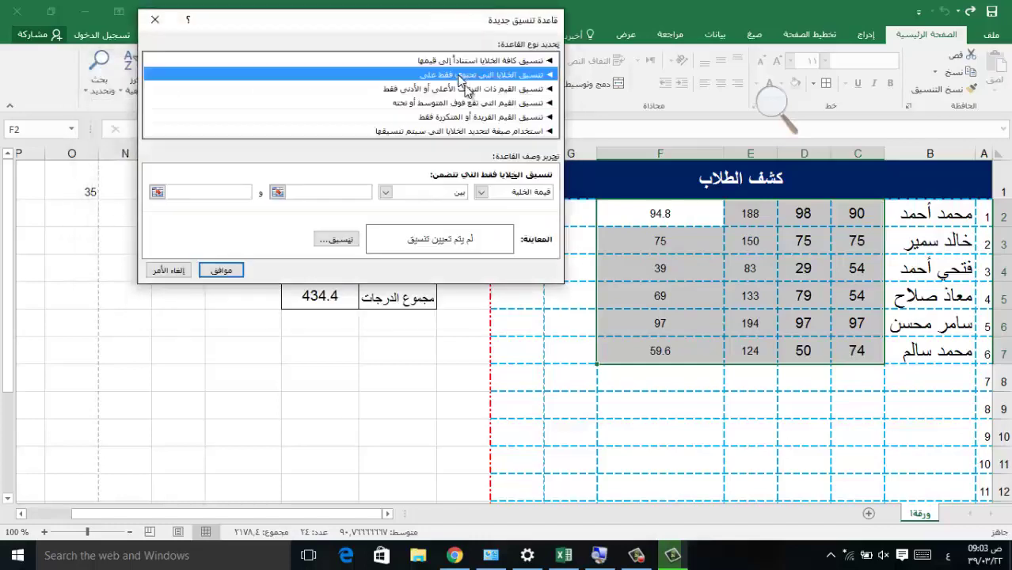
left_click(442, 195)
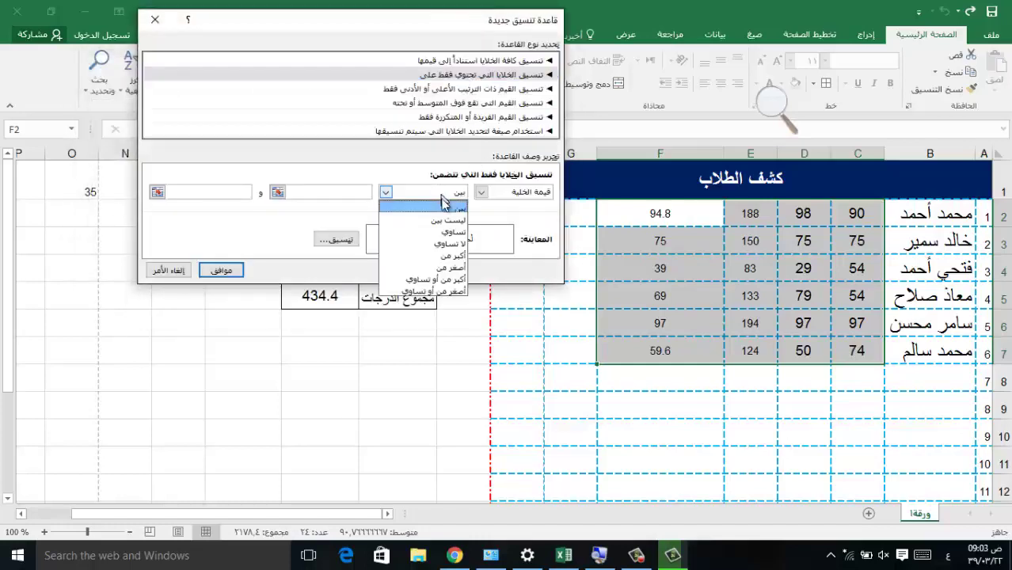
left_click(417, 280)
type("50")
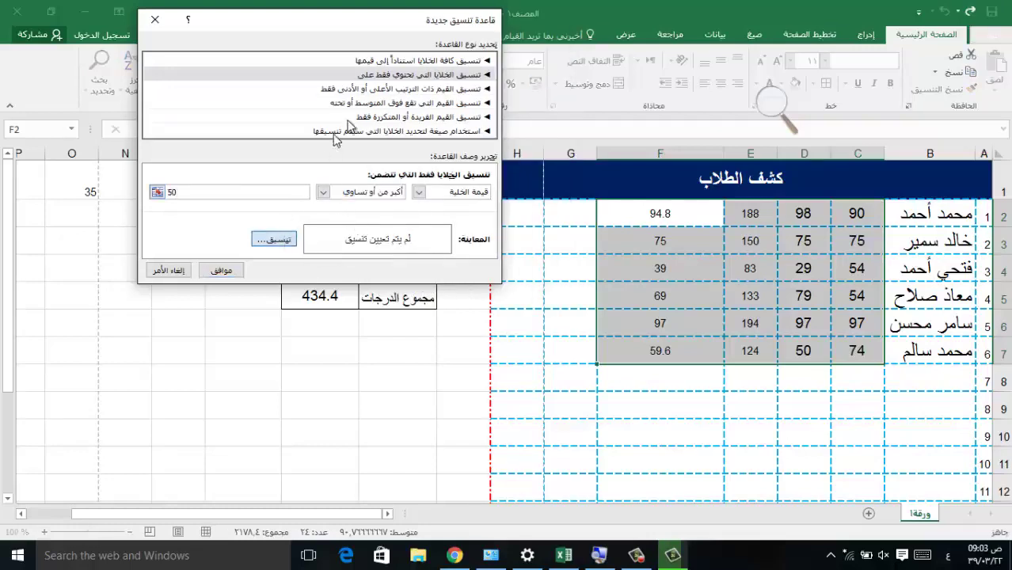
left_click(279, 239)
left_click(480, 137)
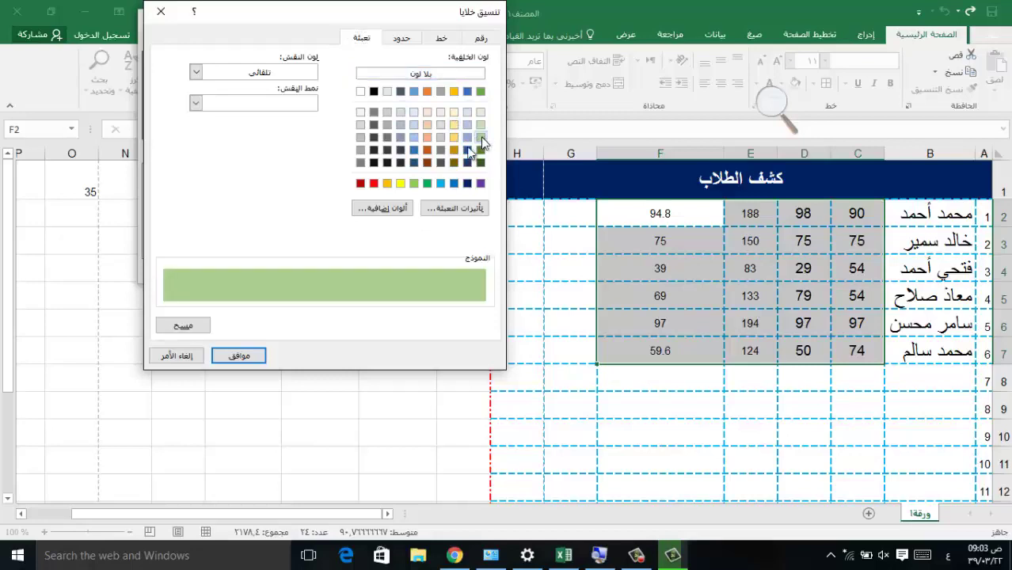
left_click(253, 356)
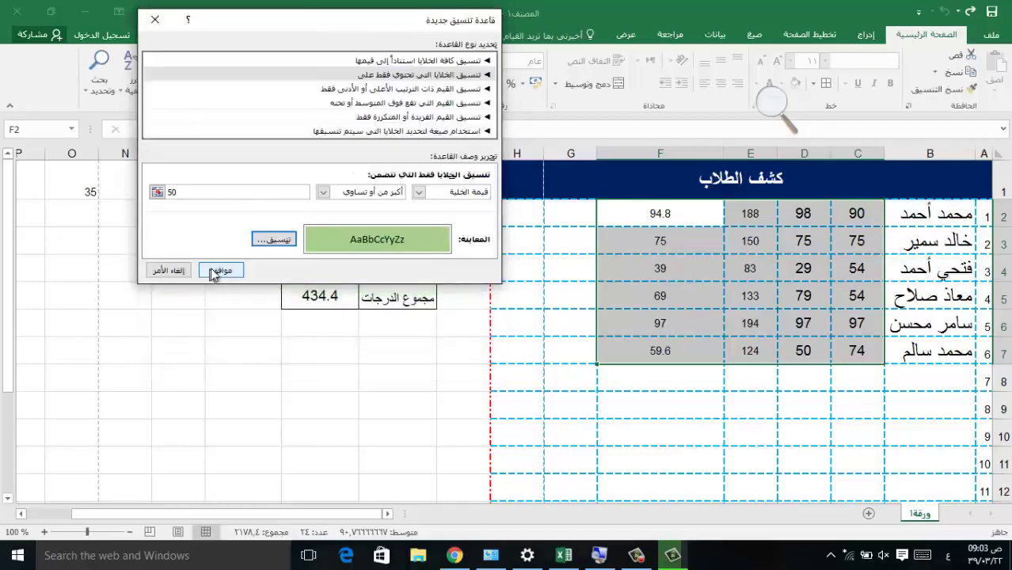
left_click(215, 270)
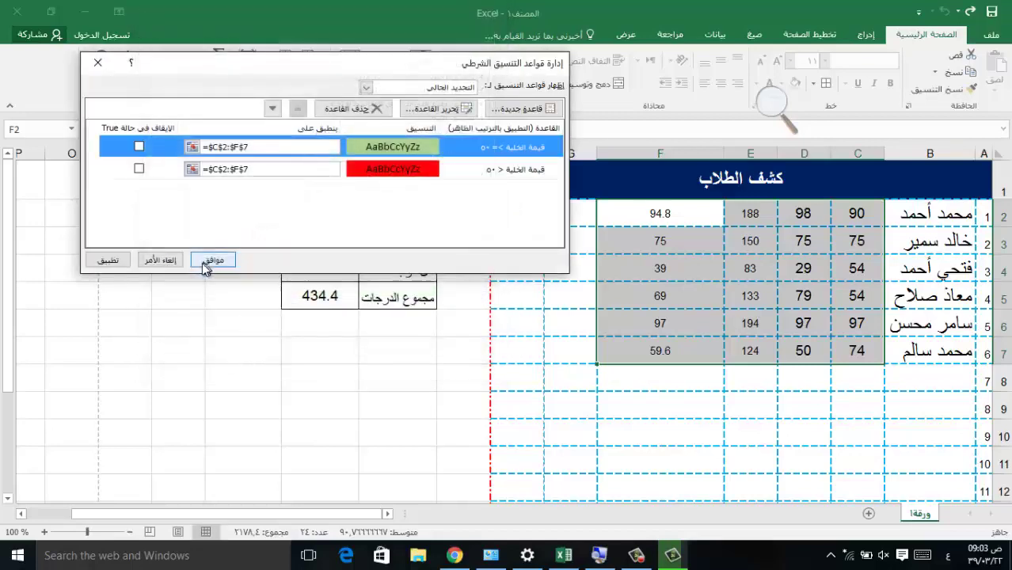
left_click(108, 260)
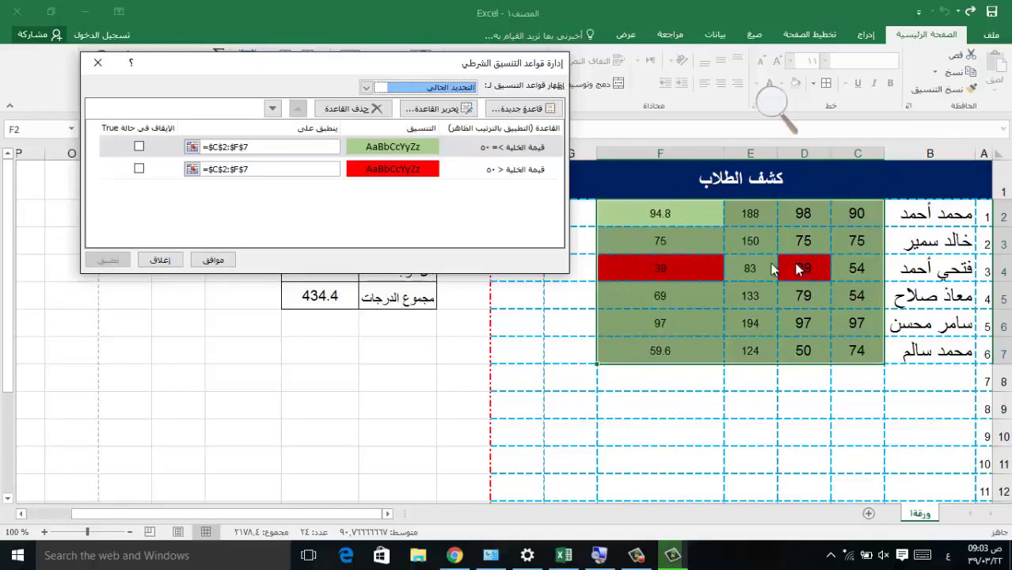
Step: Test the colour rules by entering 40 in D3 and 80 in D4, then undo the changes
left_click(213, 260)
left_click(712, 239)
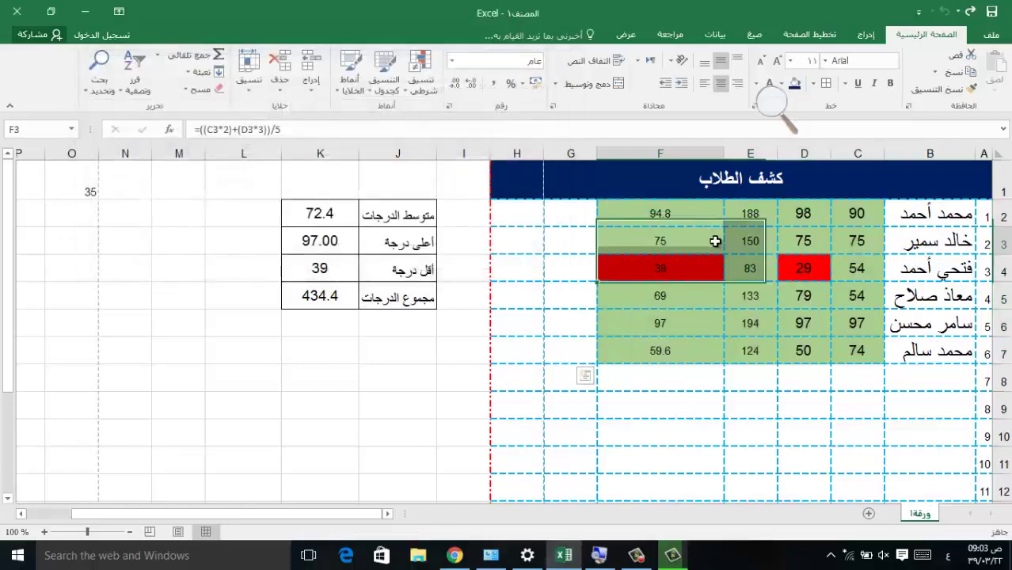
left_click(808, 241)
type("4")
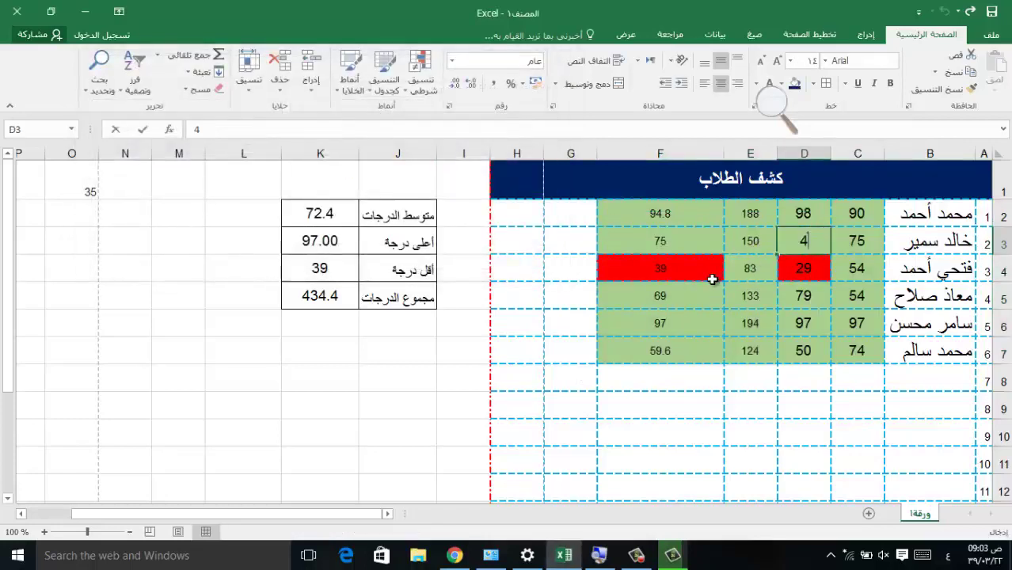
type("0")
left_click(735, 320)
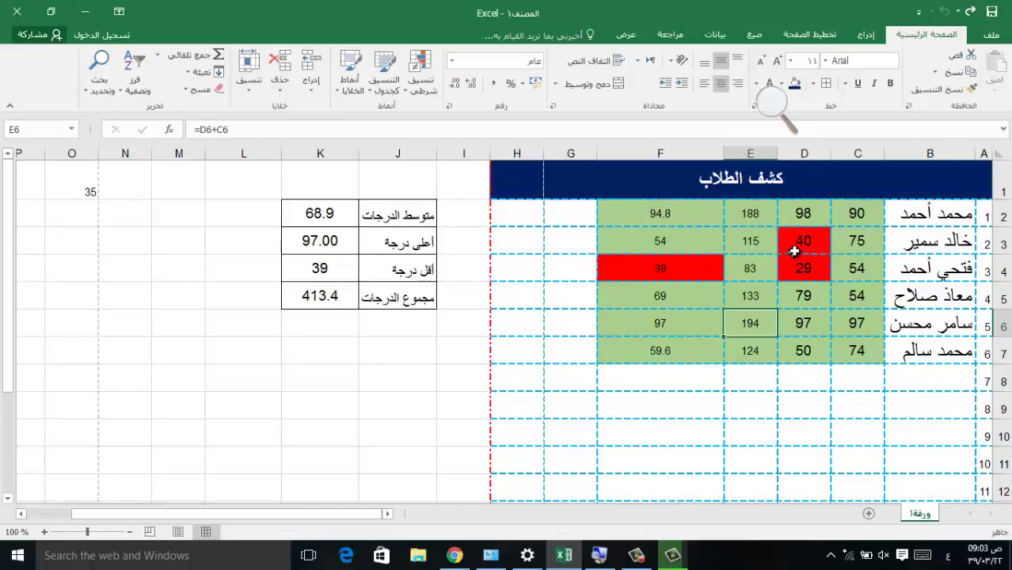
left_click(794, 269)
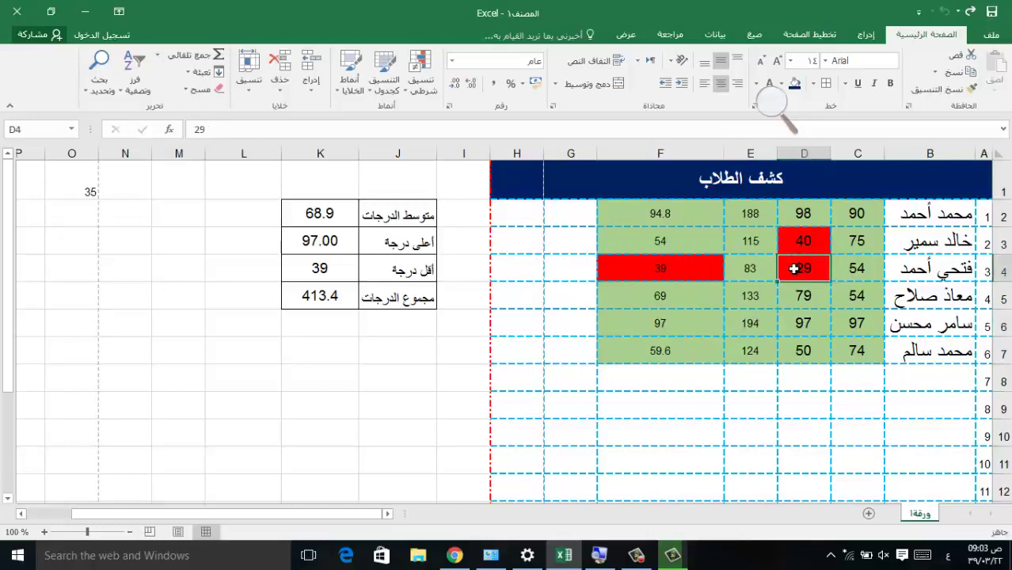
type("80")
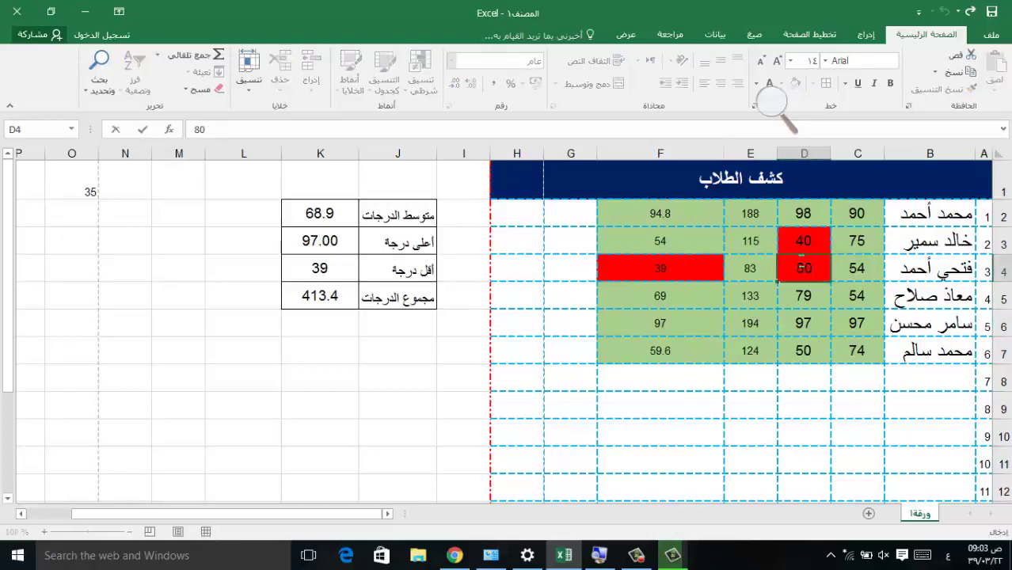
left_click(682, 298)
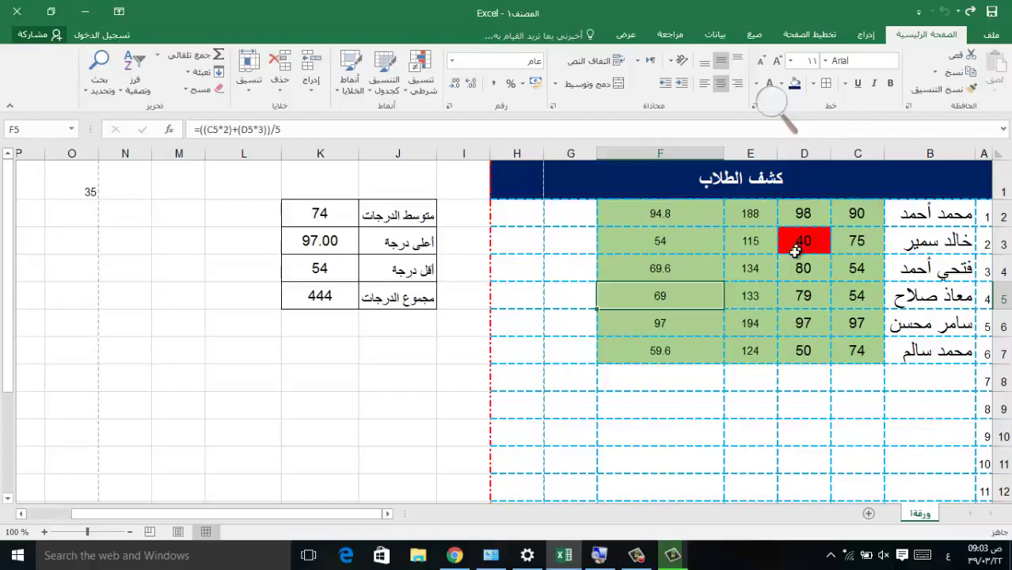
key("ctrl+z")
key("ctrl+z")
key("ctrl+z")
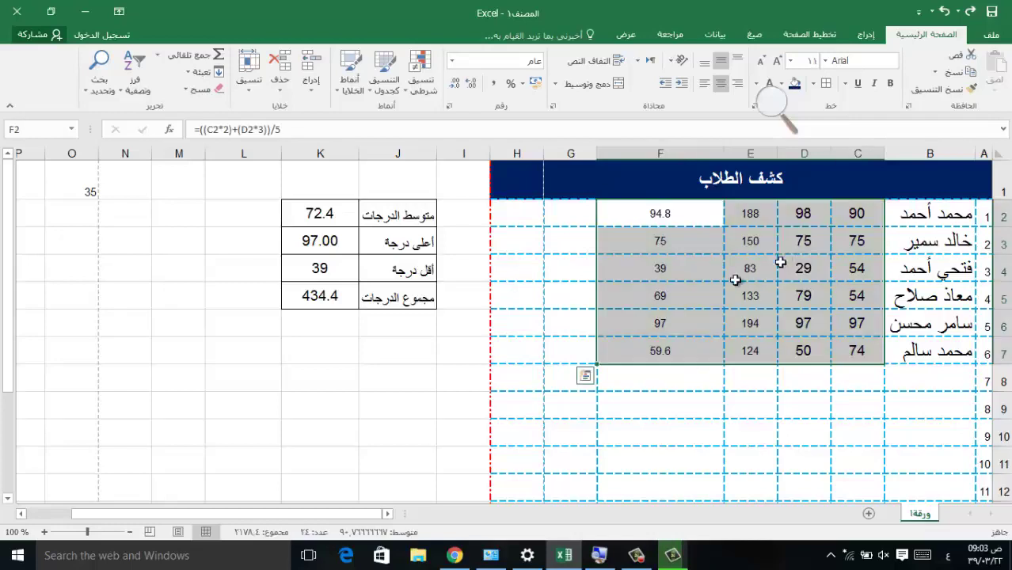
Step: Add a rule filling grades less than 50 in C2:F7 red, so 29 and 39 turn red
left_click(418, 73)
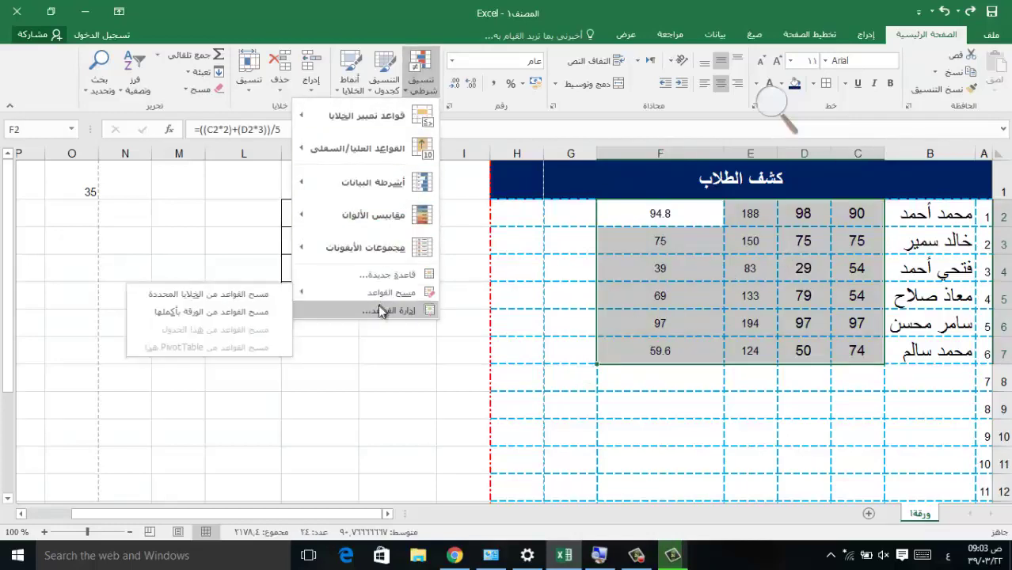
left_click(377, 310)
left_click(521, 108)
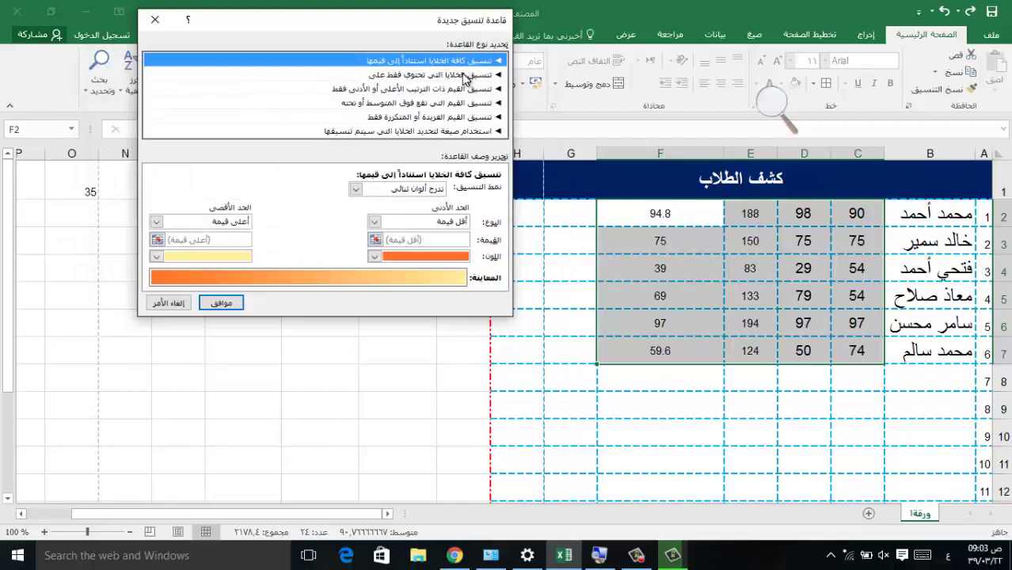
left_click(466, 76)
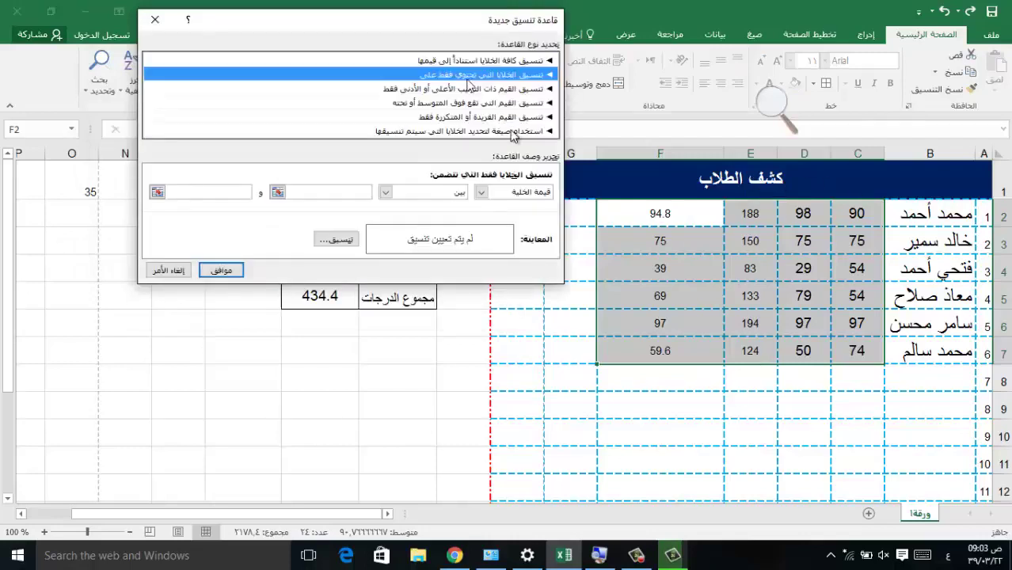
left_click(386, 194)
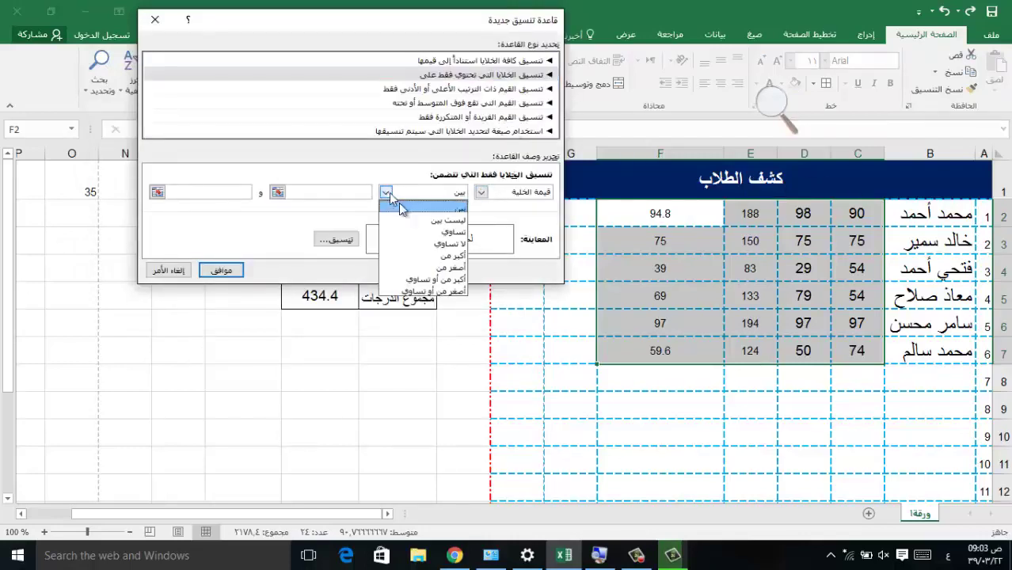
left_click(418, 270)
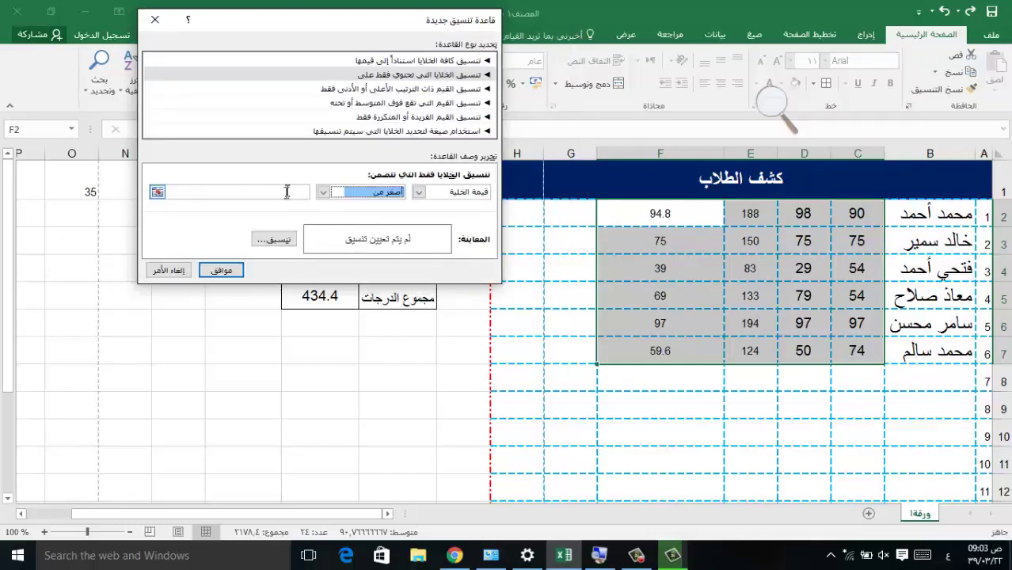
left_click(287, 192)
type("50")
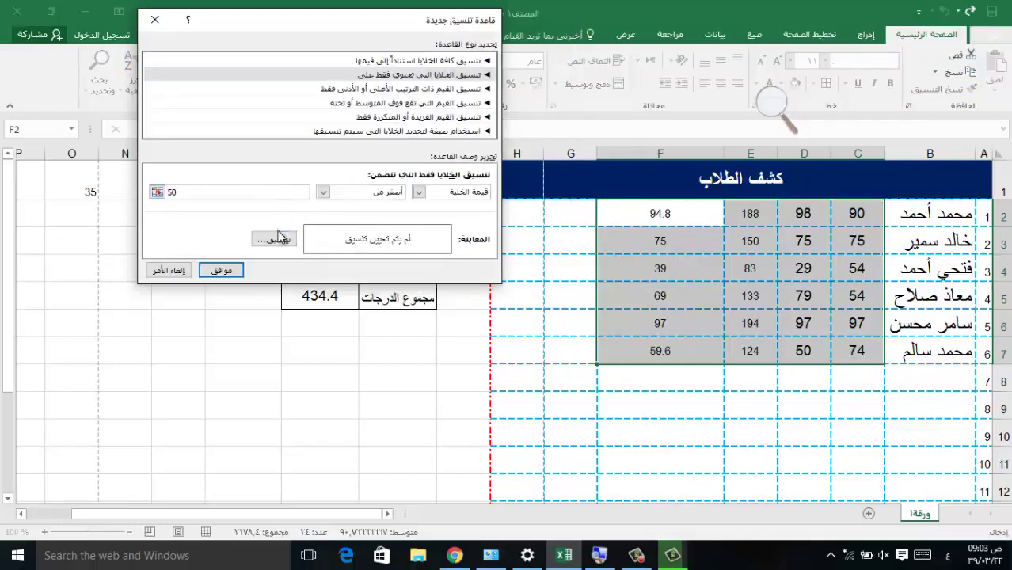
left_click(274, 239)
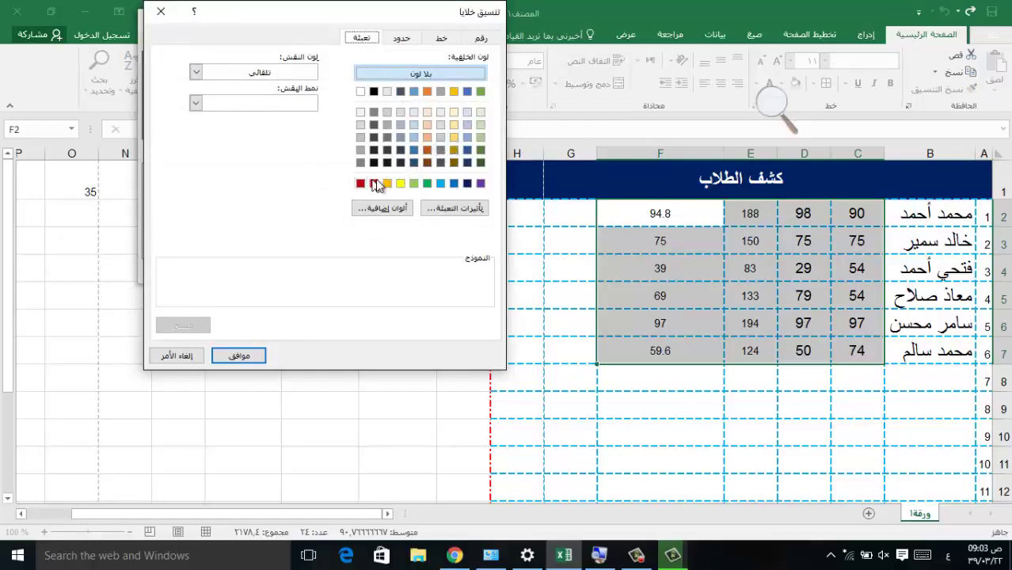
left_click(361, 183)
left_click(263, 357)
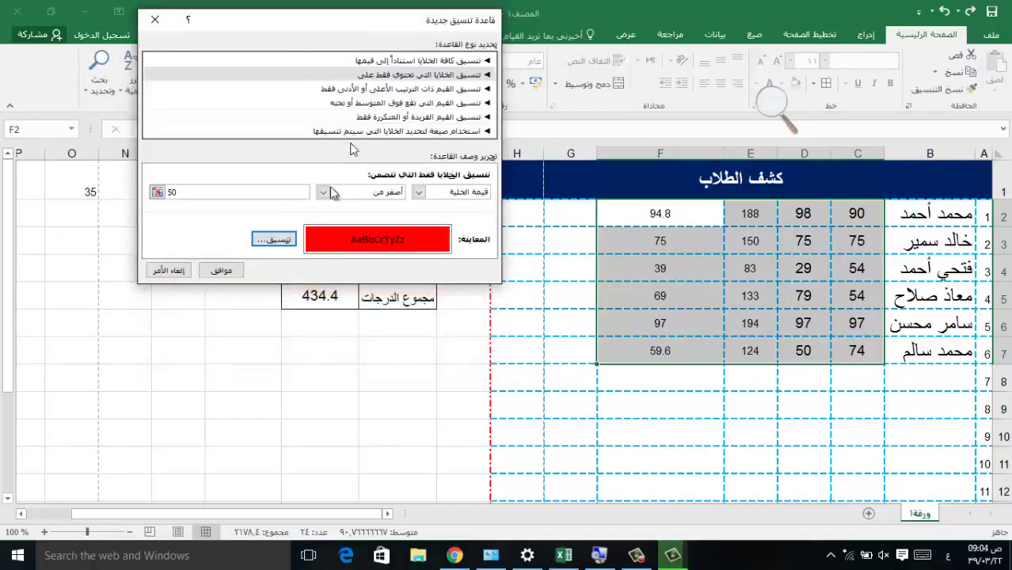
left_click(221, 271)
left_click(127, 262)
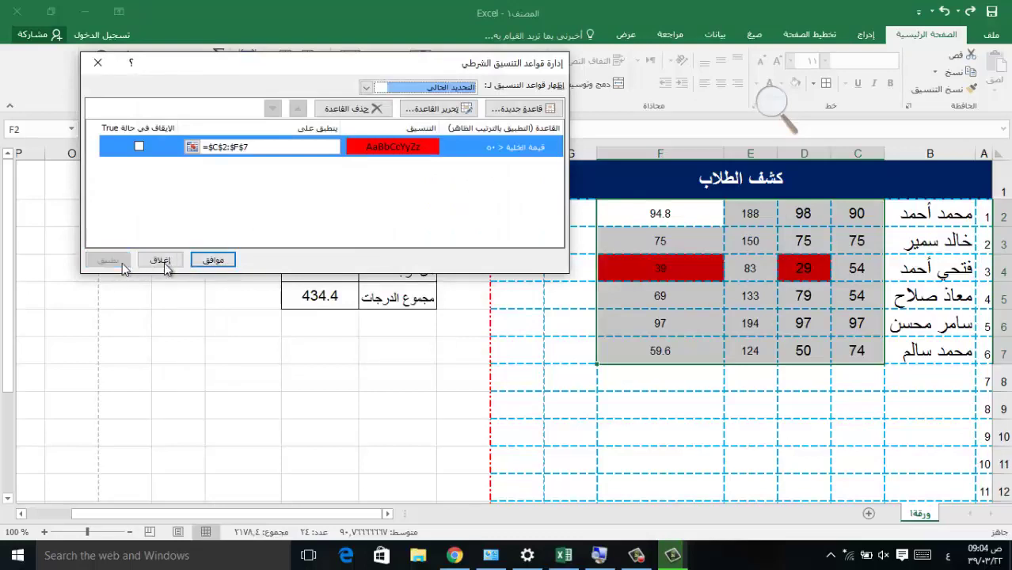
Step: Add a second rule filling grades between 50 and 70 dark blue, coloring 54, 69, 59.6 and 50
left_click(510, 116)
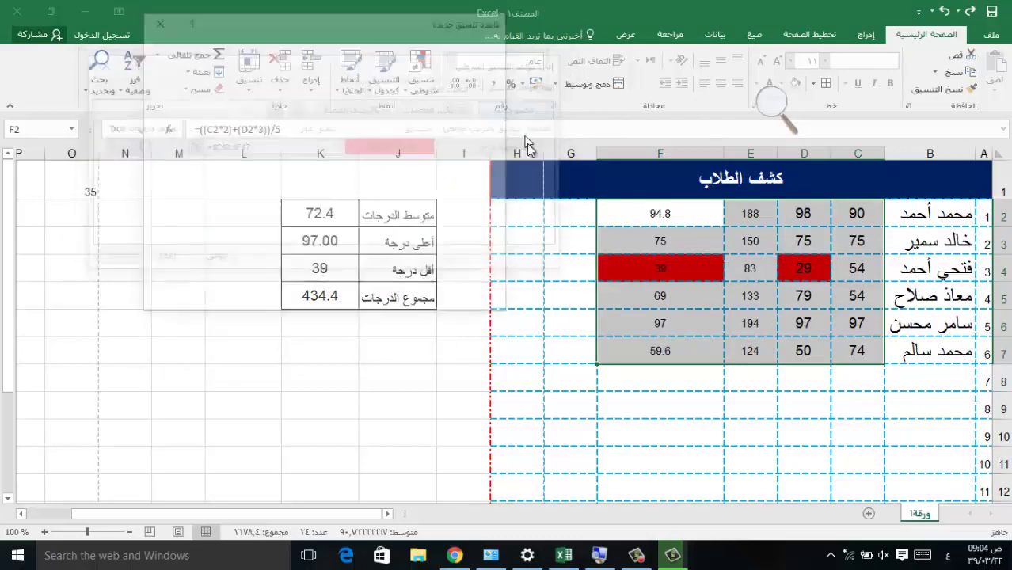
left_click(466, 76)
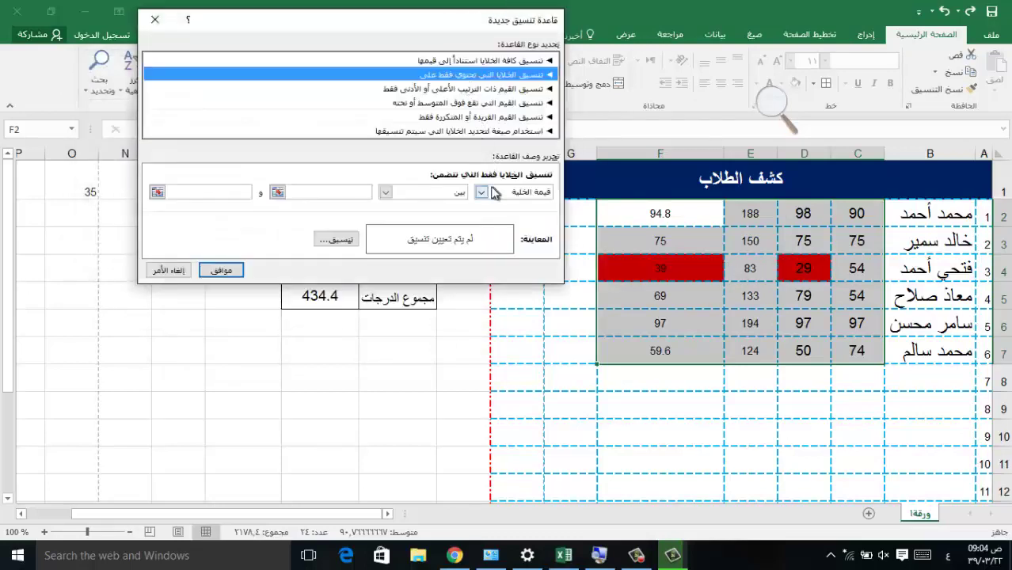
left_click(410, 195)
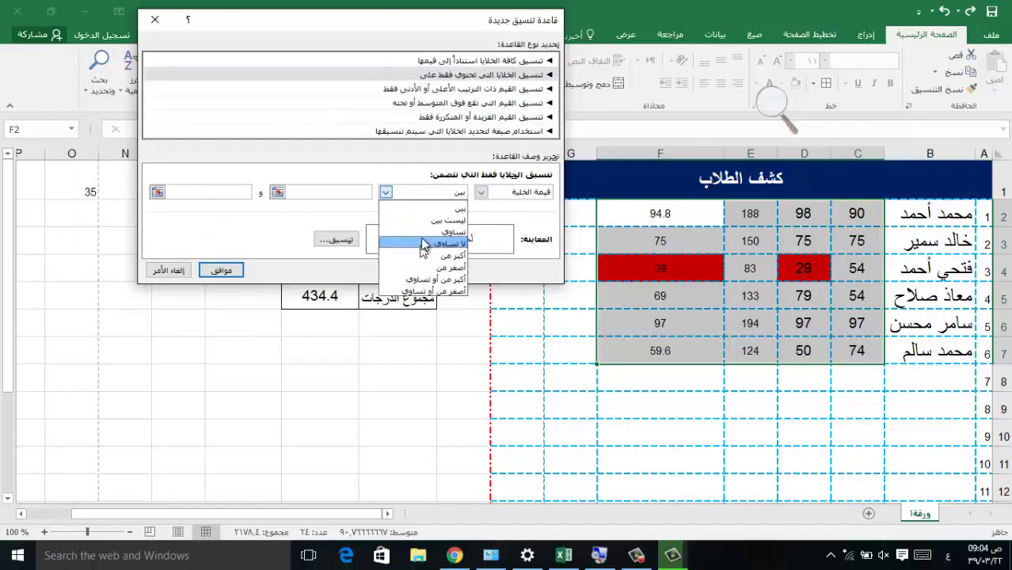
left_click(418, 209)
key("Tab")
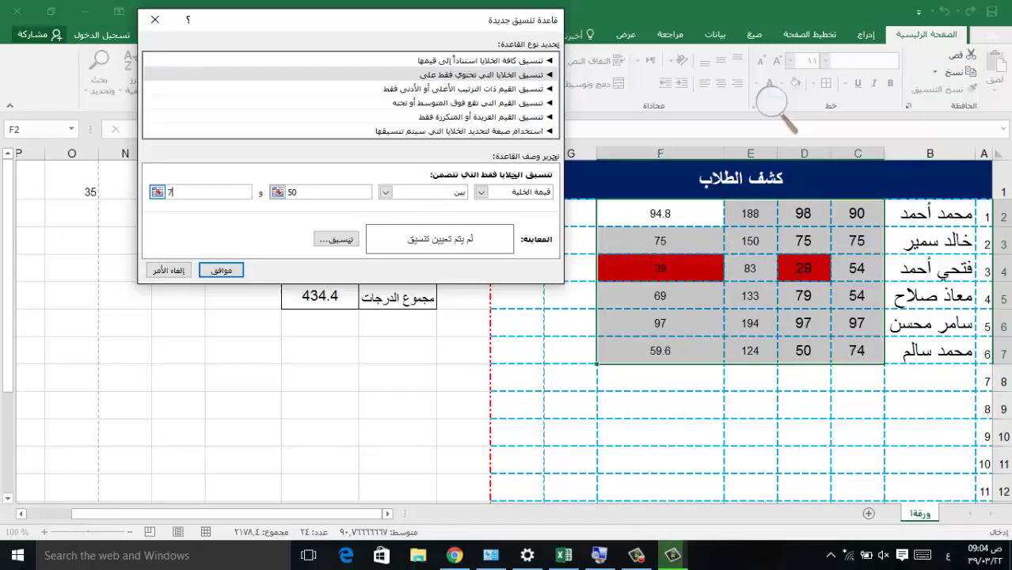
left_click(332, 239)
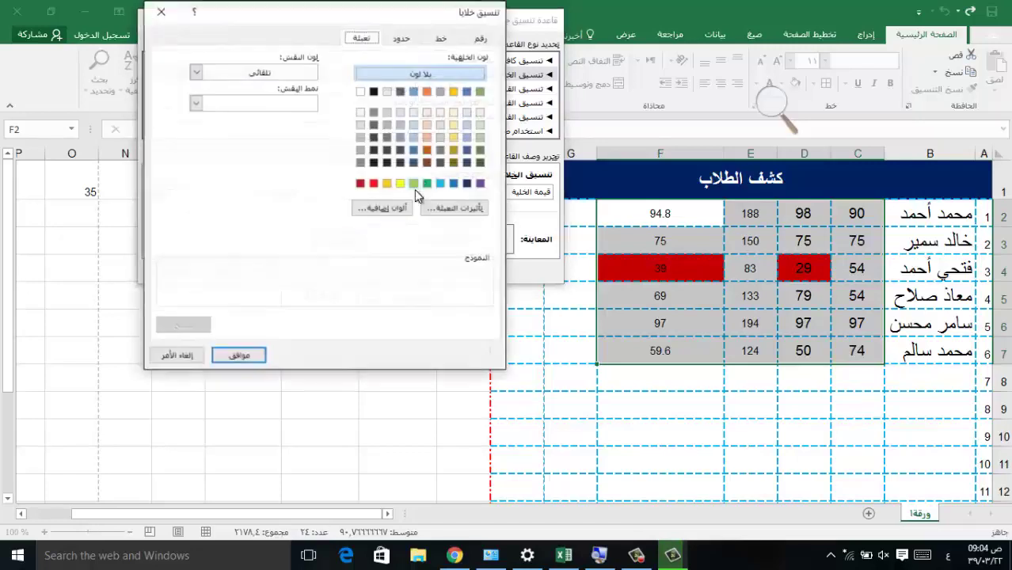
left_click(468, 150)
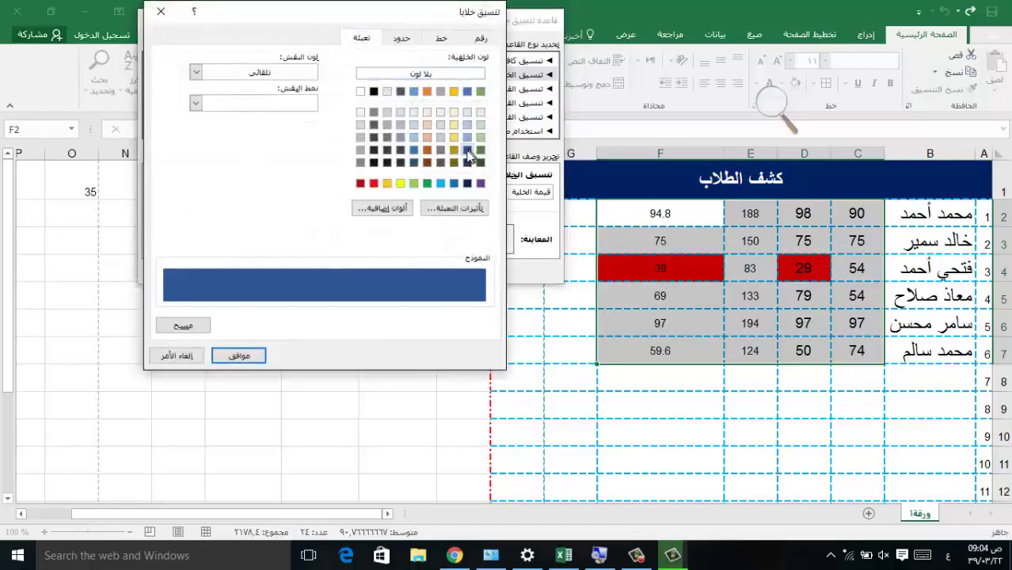
left_click(241, 357)
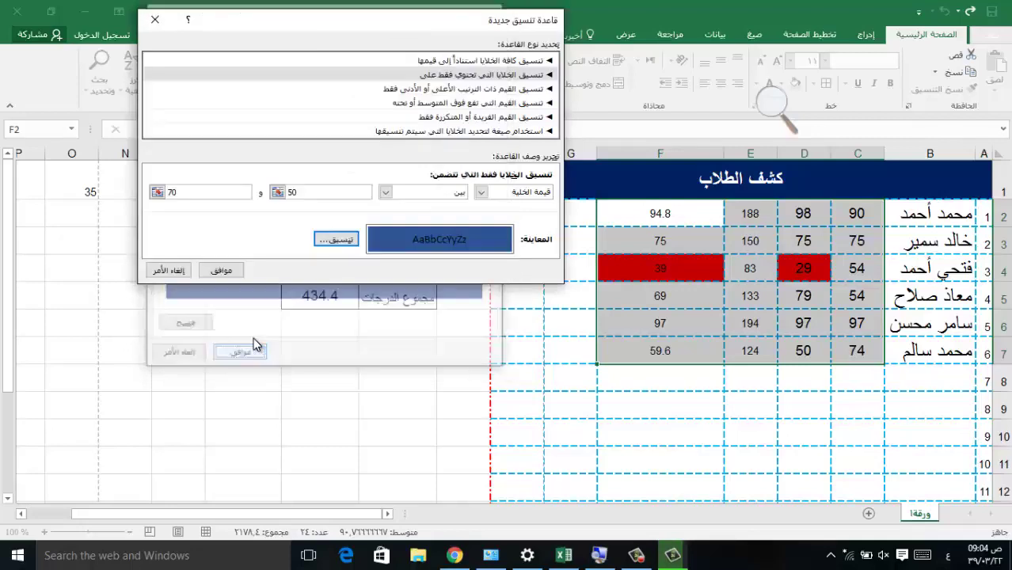
left_click(229, 272)
left_click(109, 260)
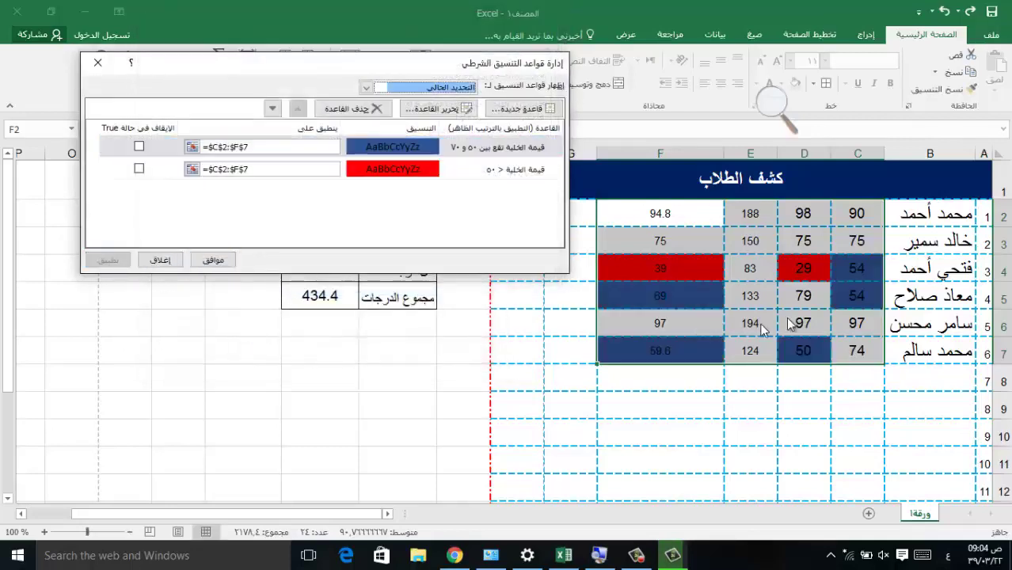
left_click(489, 109)
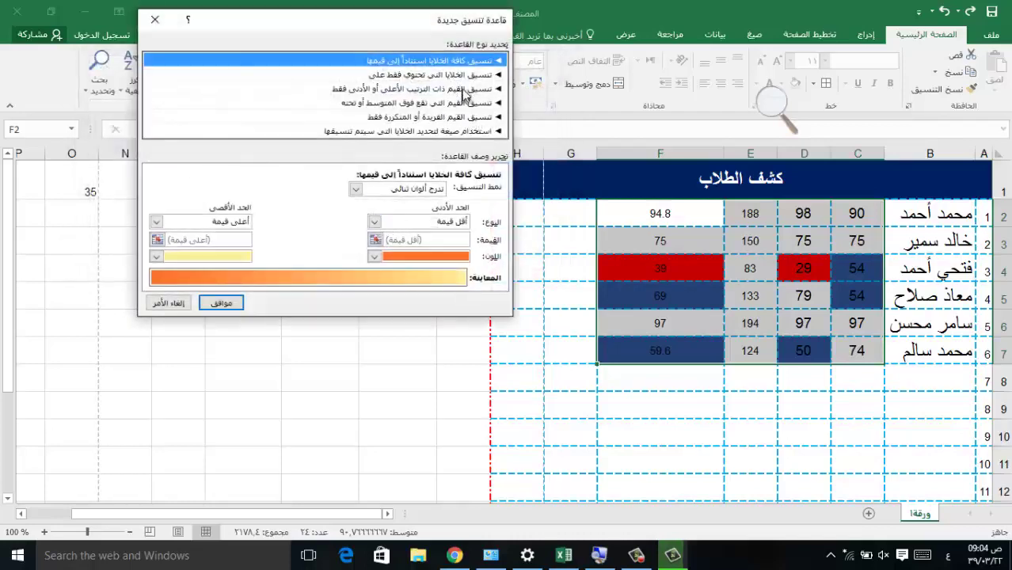
Step: Set a new rule's condition to cell values between 71 and 90
left_click(469, 75)
left_click(387, 192)
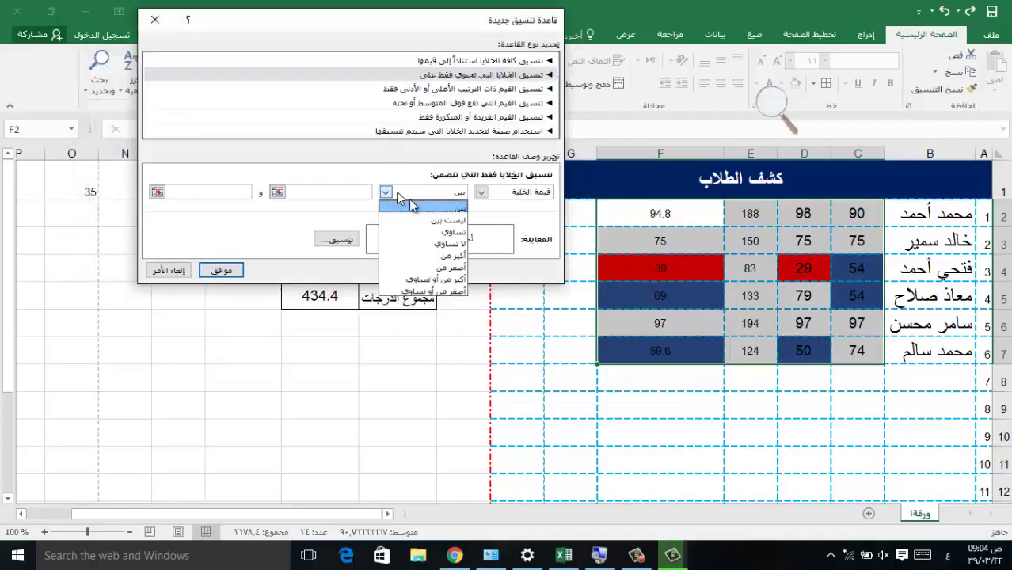
left_click(429, 209)
key("Tab")
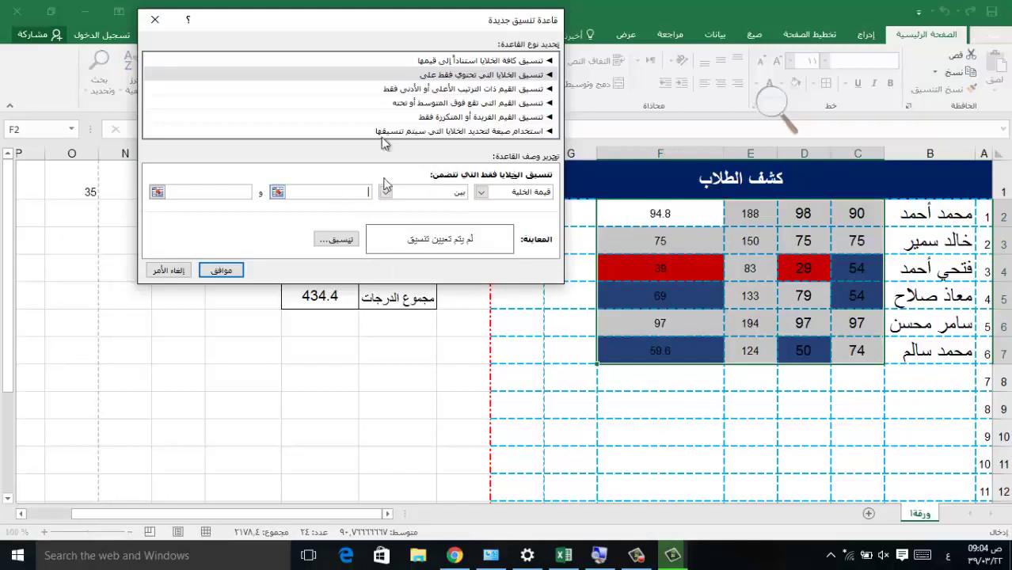
mouse_move(349, 27)
left_mouse_down()
mouse_move(425, 119)
mouse_move(354, 117)
mouse_move(355, 102)
left_mouse_up()
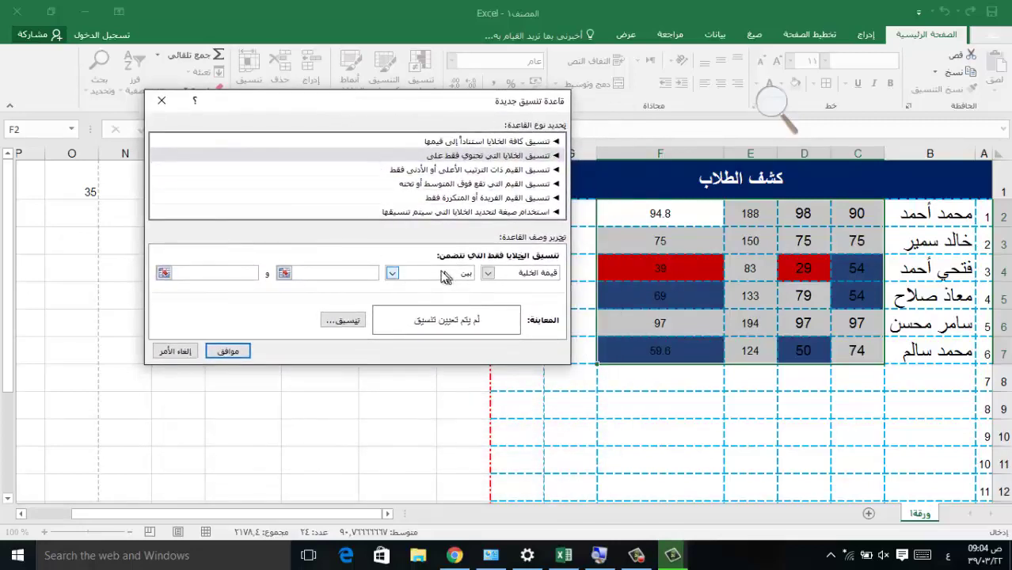
left_click(375, 272)
left_click(228, 272)
Step: Give the 71–90 rule a light green fill and apply it, turning 90, 75, 79 and 74 green
left_click(346, 322)
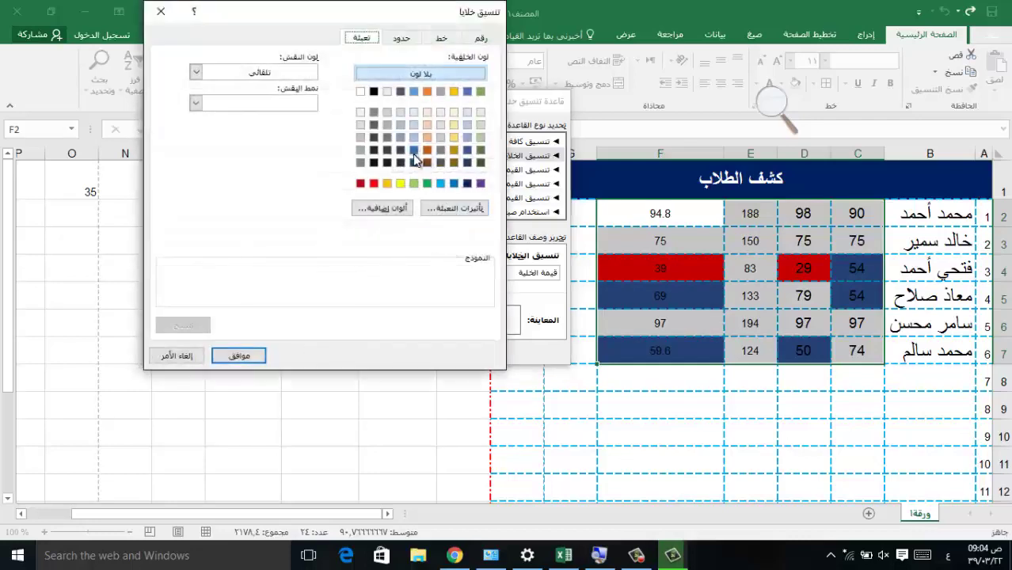
left_click(481, 127)
left_click(239, 356)
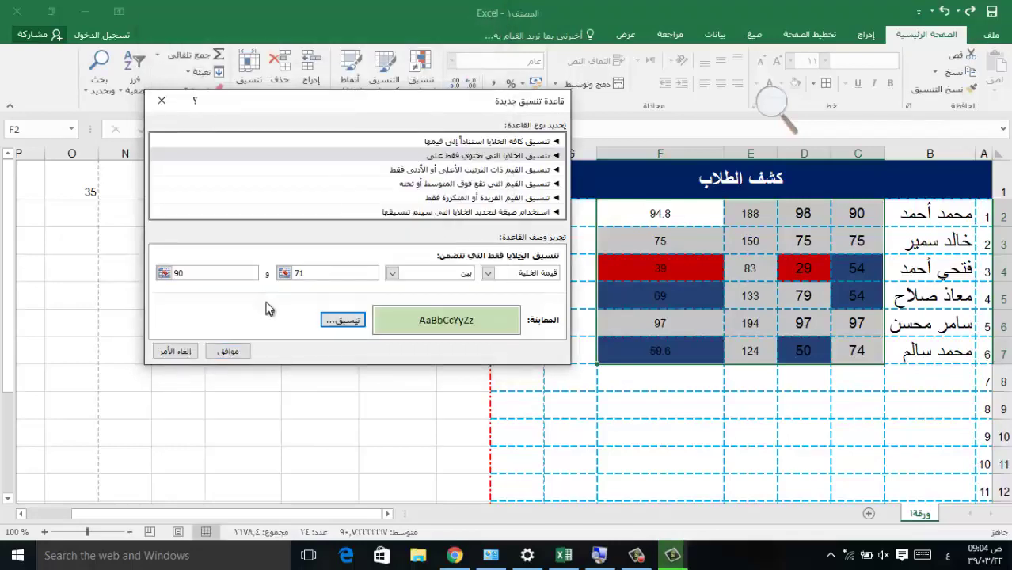
left_click(228, 351)
left_click(121, 261)
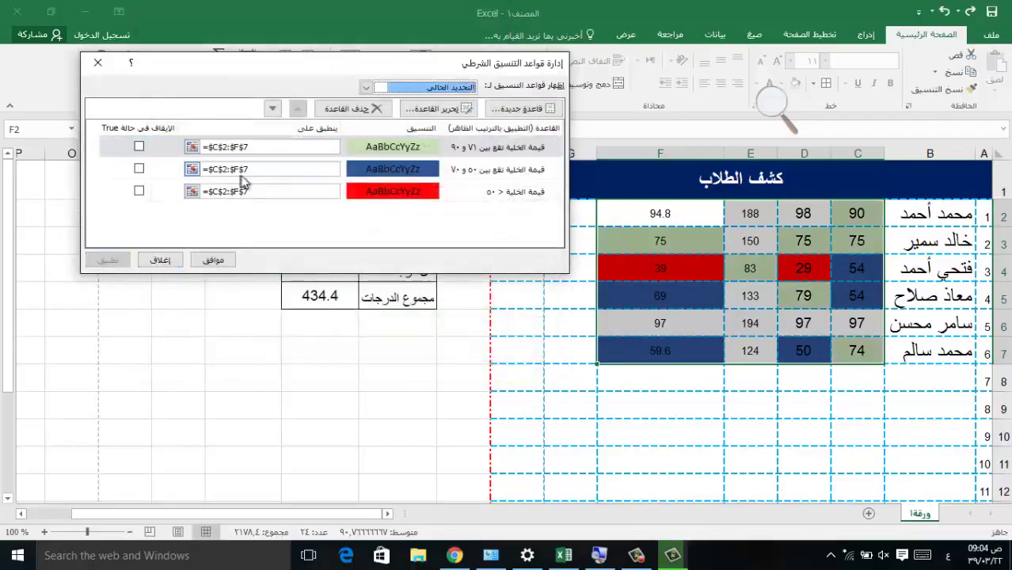
left_click(515, 109)
Step: Add a fourth rule filling grades greater than 90 dark green, so 94.8, 98 and 97 turn dark green
left_click(444, 76)
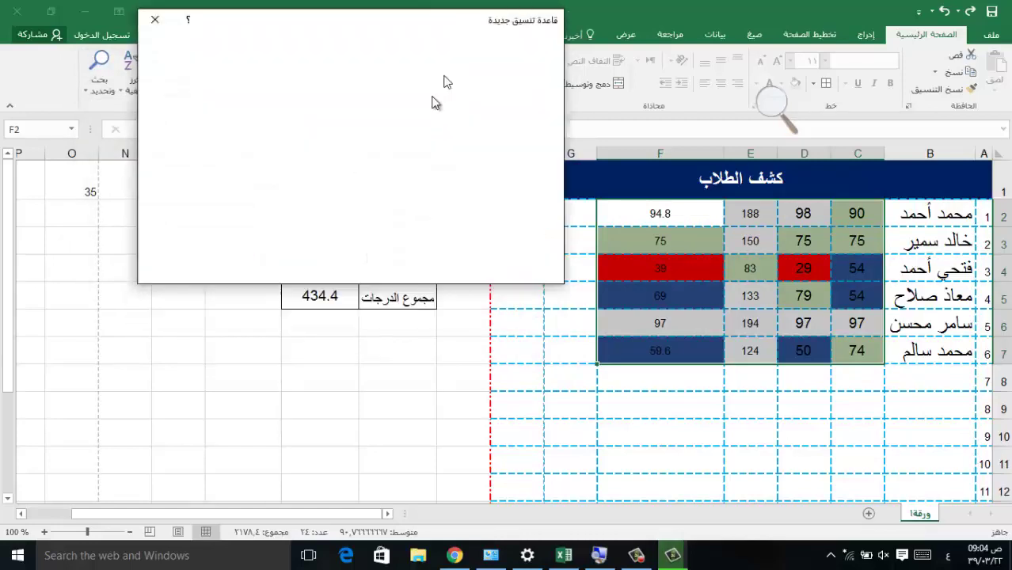
left_click(481, 192)
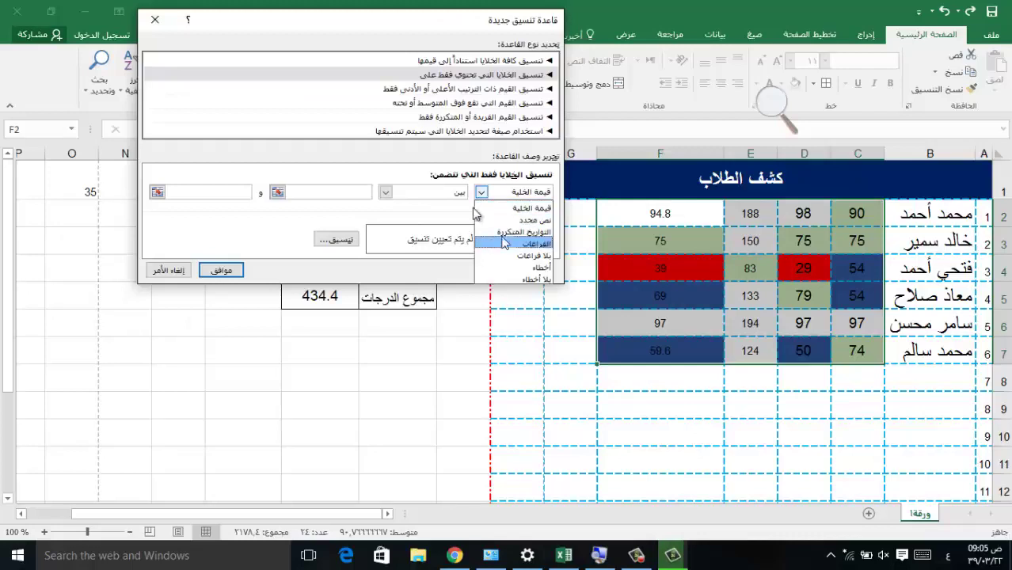
left_click(385, 192)
left_click(434, 256)
type("90")
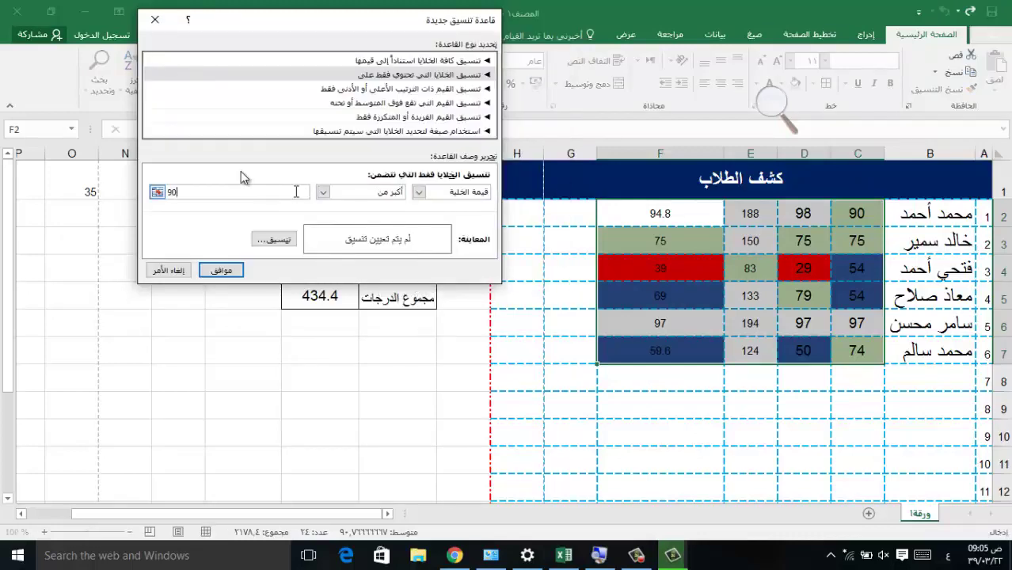
left_click(271, 240)
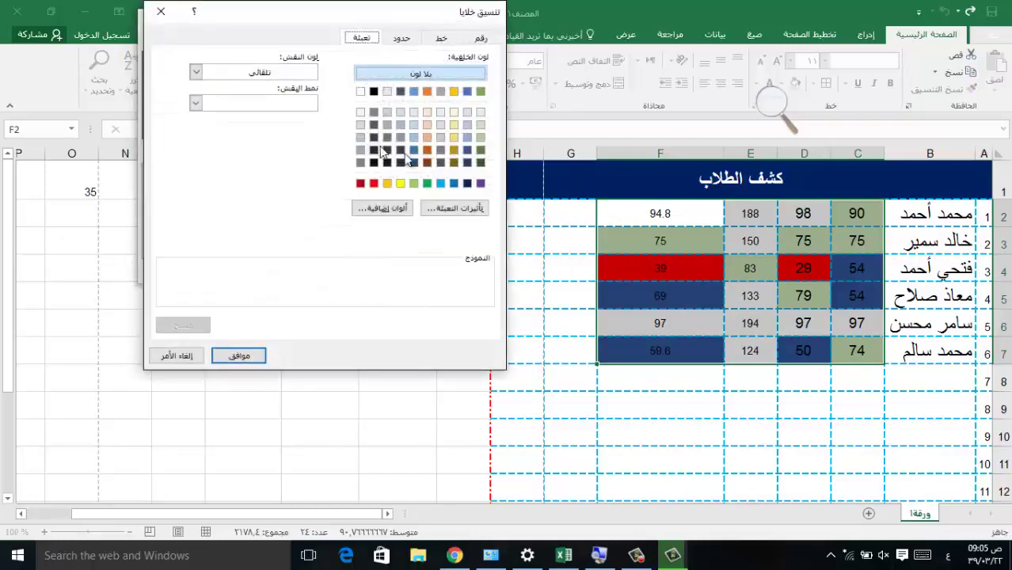
left_click(481, 150)
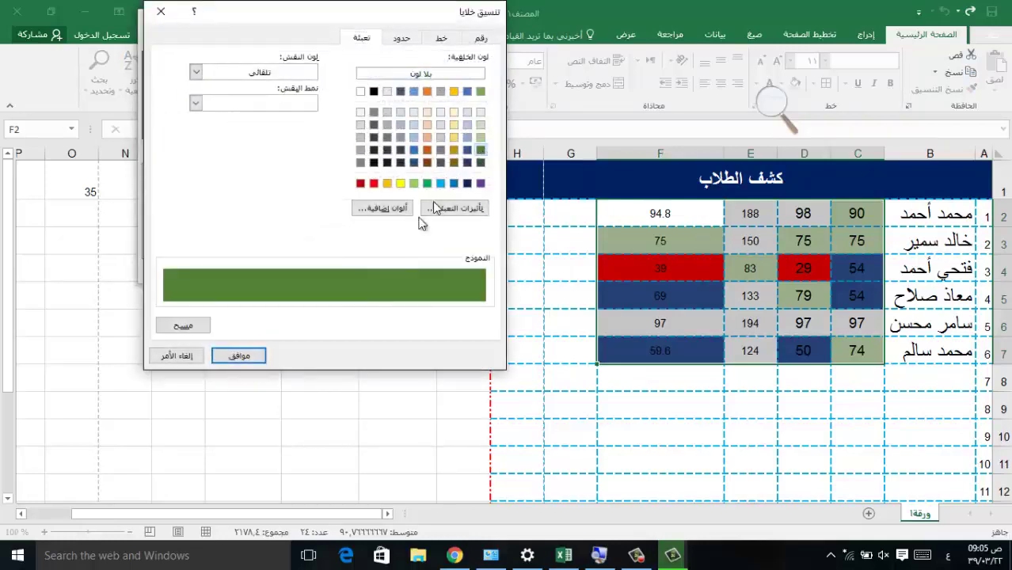
left_click(241, 354)
left_click(219, 268)
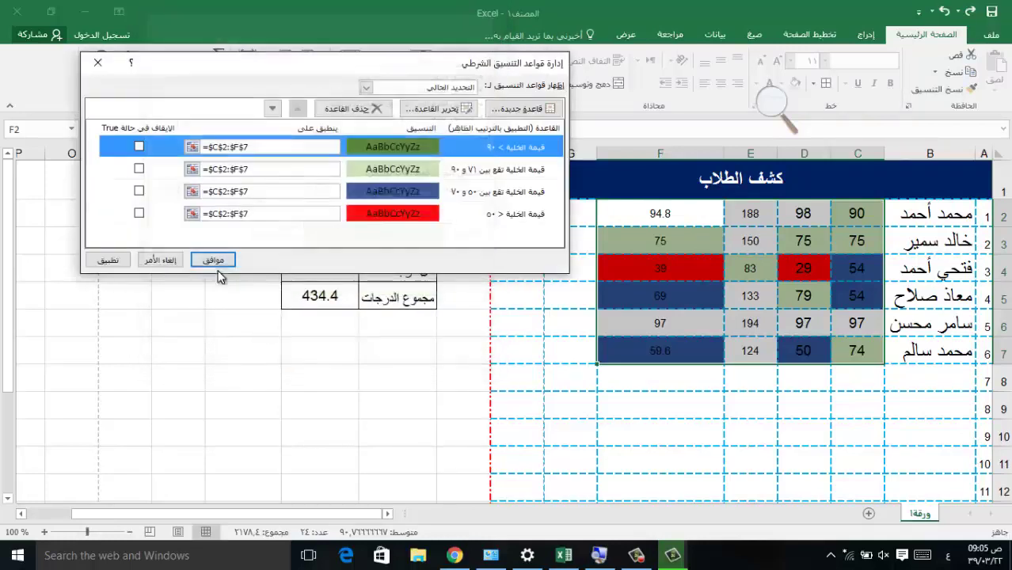
left_click(107, 260)
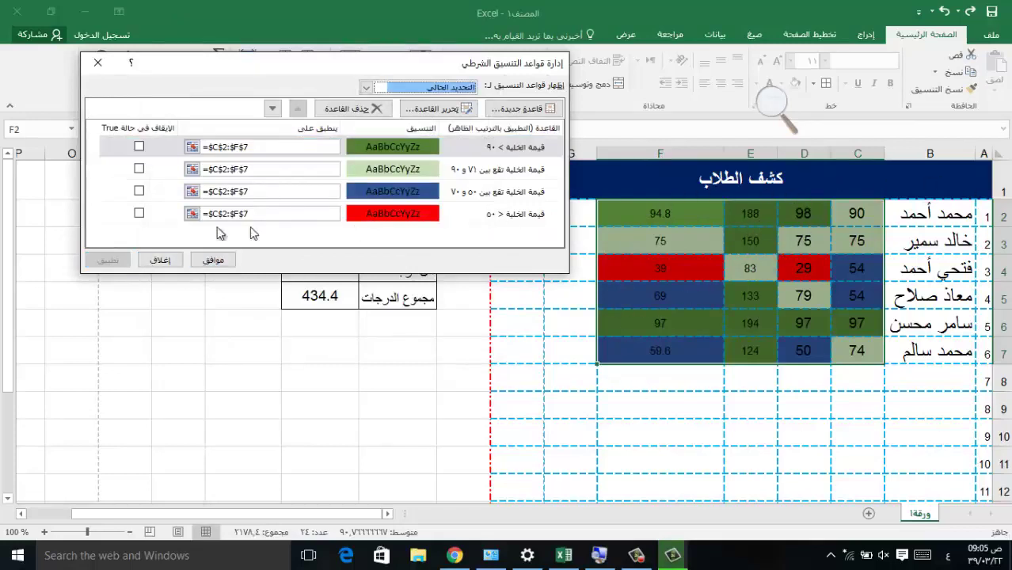
left_click(213, 260)
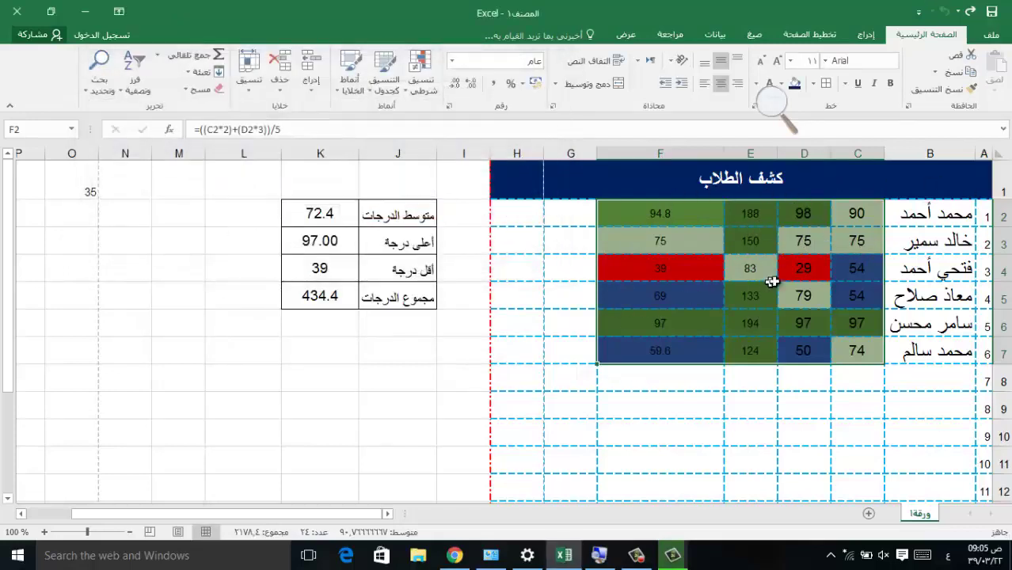
Step: Change grade 29 in D4 to 55 and grade 90 in C2 to 40, then select C2:F7
left_click(804, 268)
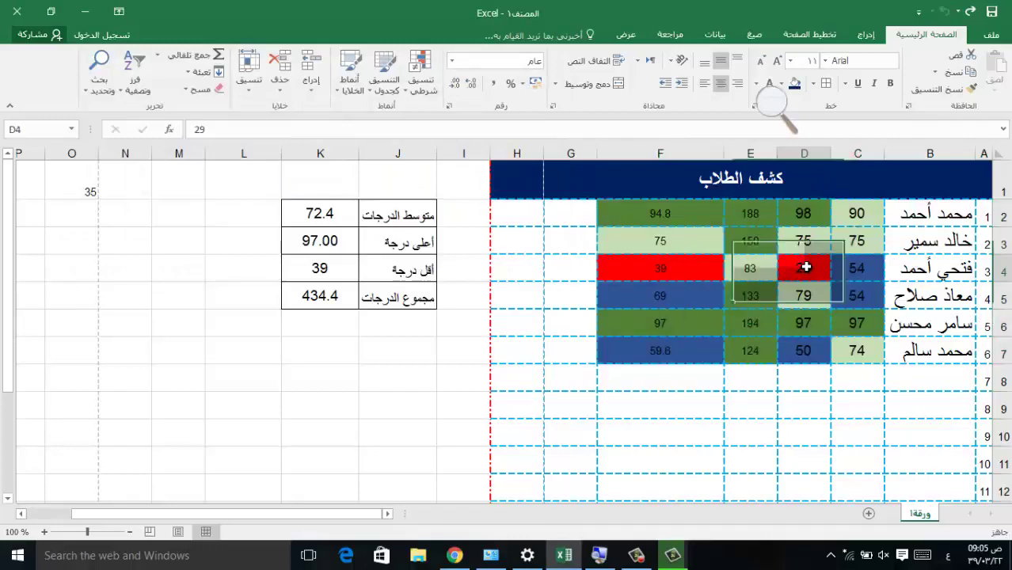
type("55")
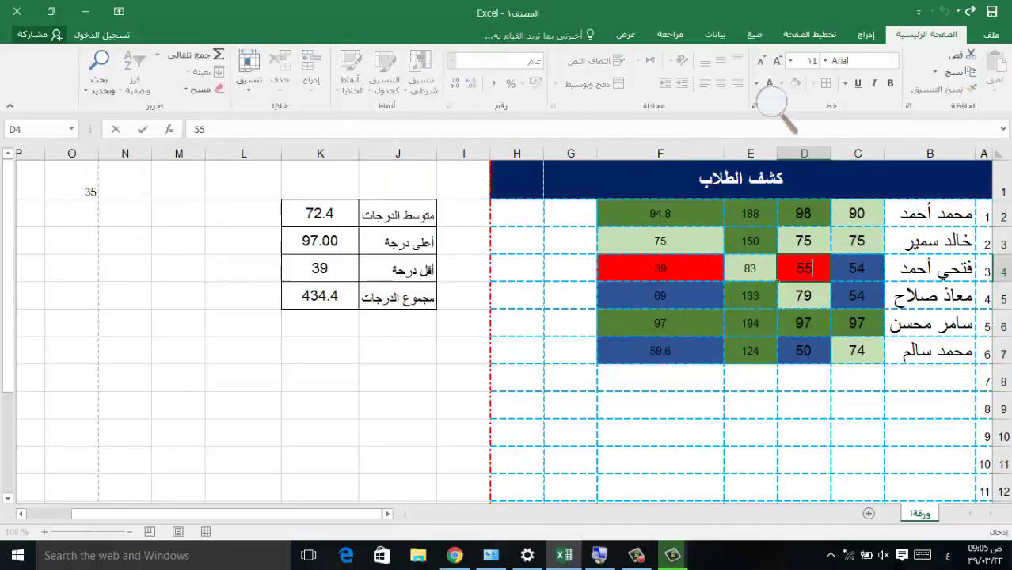
left_click(800, 315)
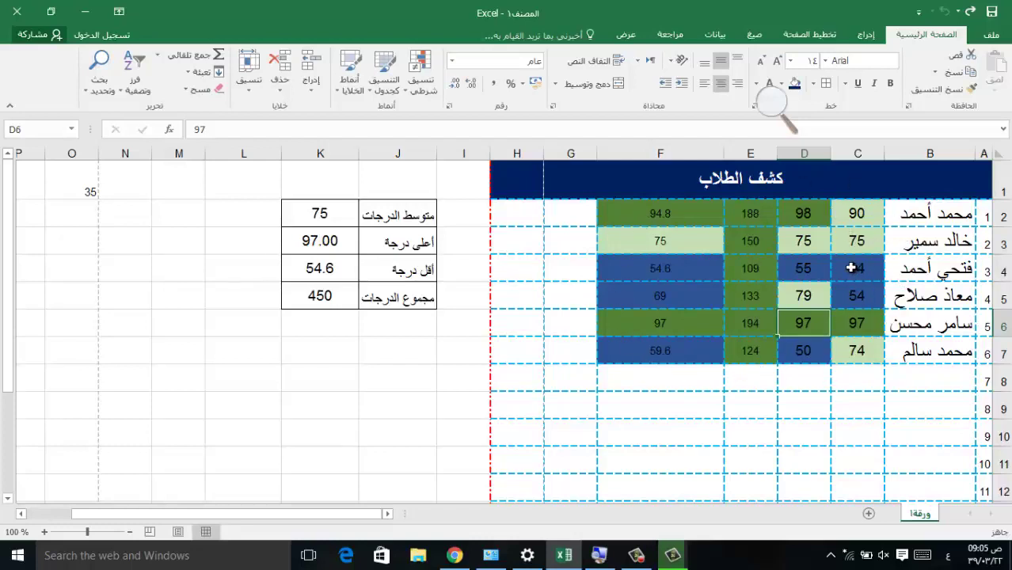
left_click(862, 215)
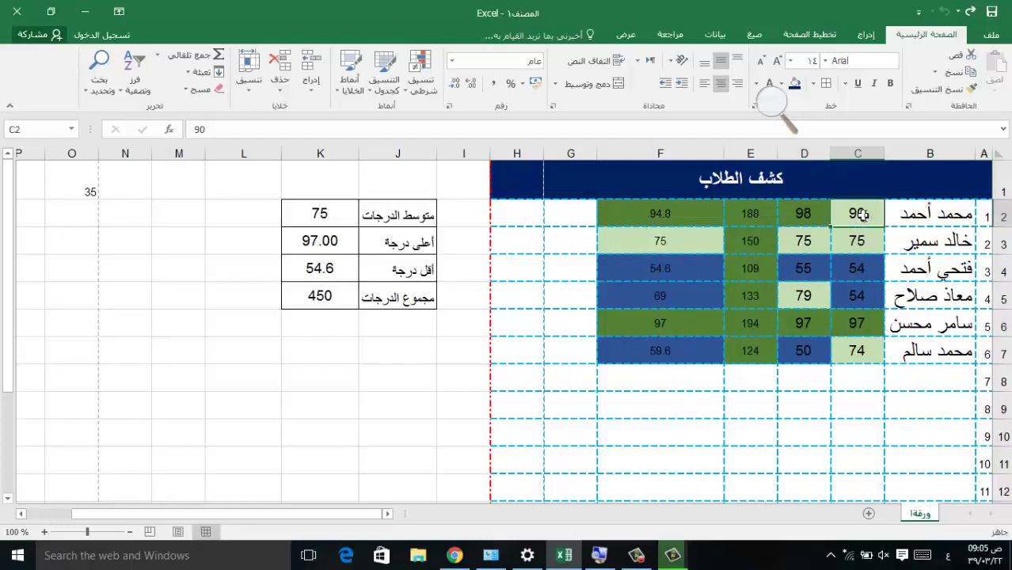
type("40")
key("ctrl+Return")
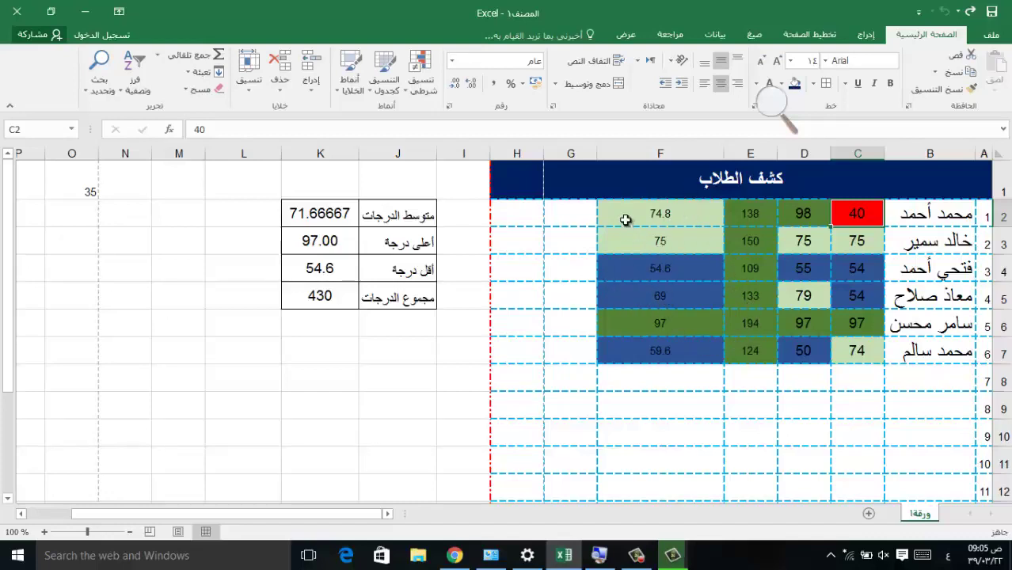
left_click_drag(628, 217, 863, 353)
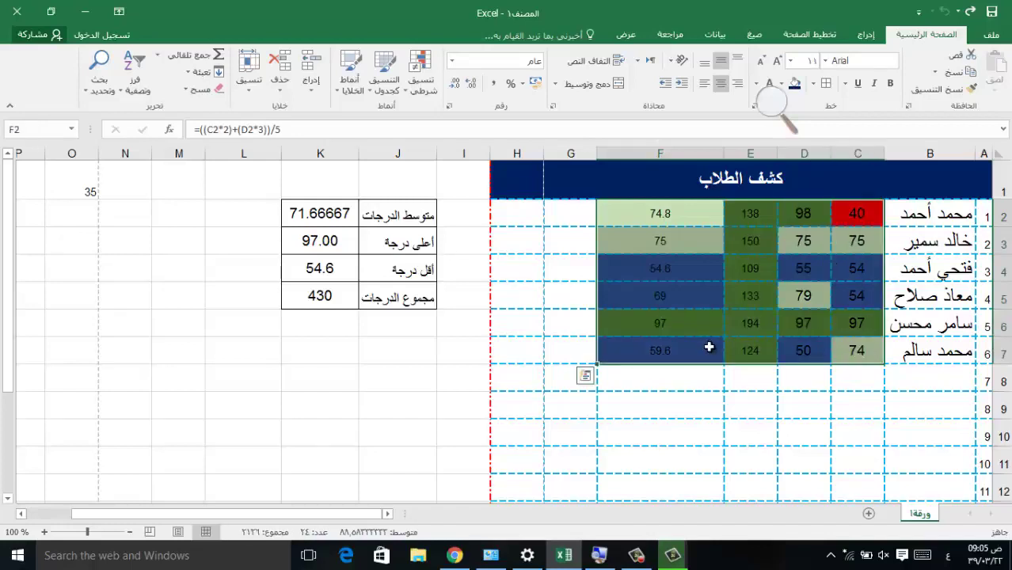
left_click(420, 79)
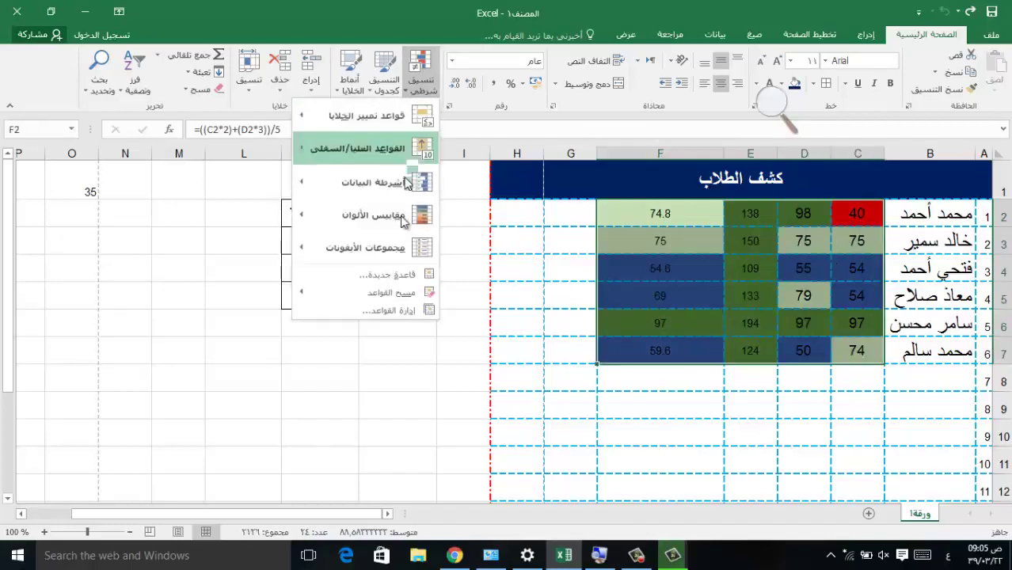
left_click(394, 311)
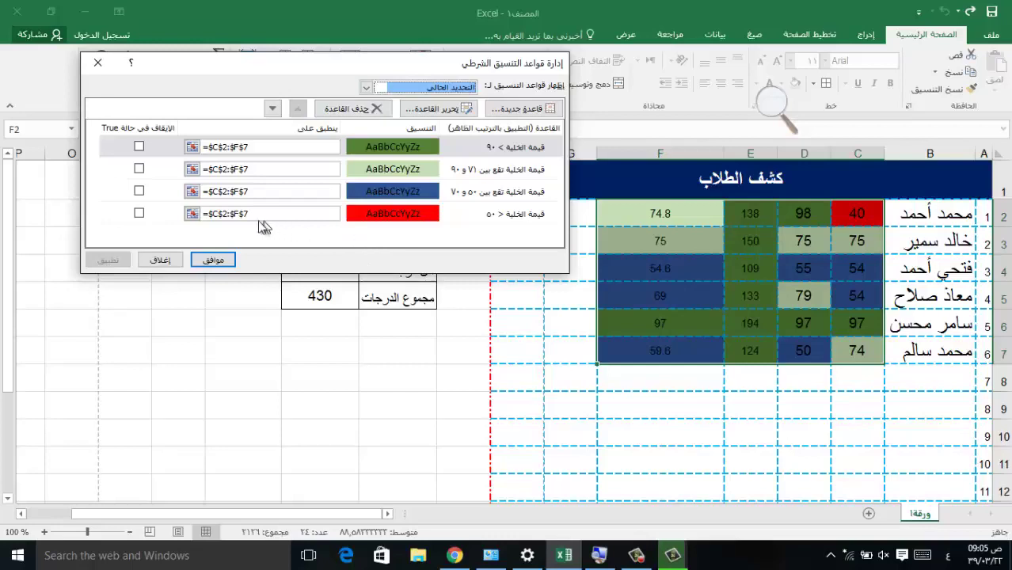
left_click(198, 264)
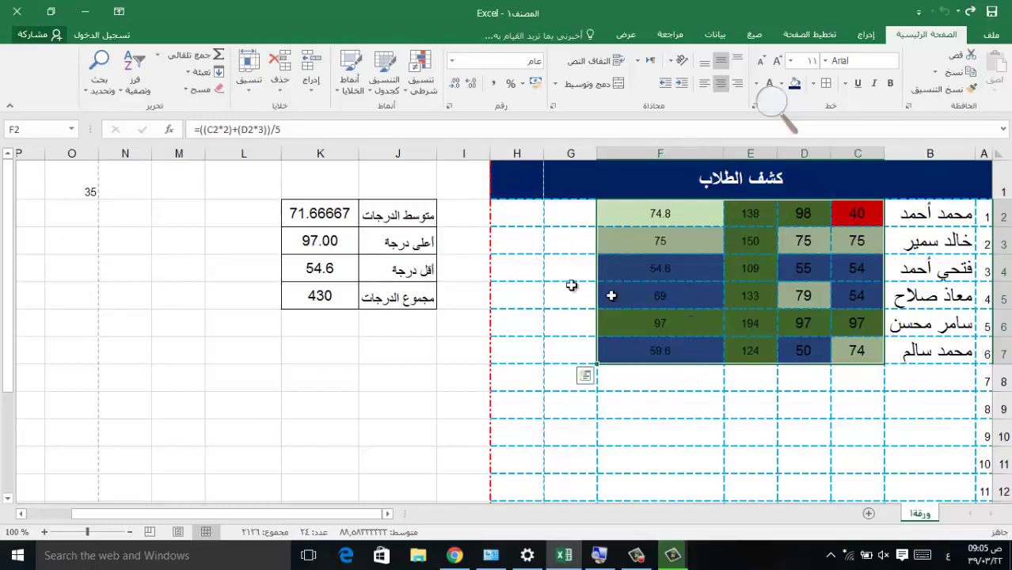
left_click(421, 89)
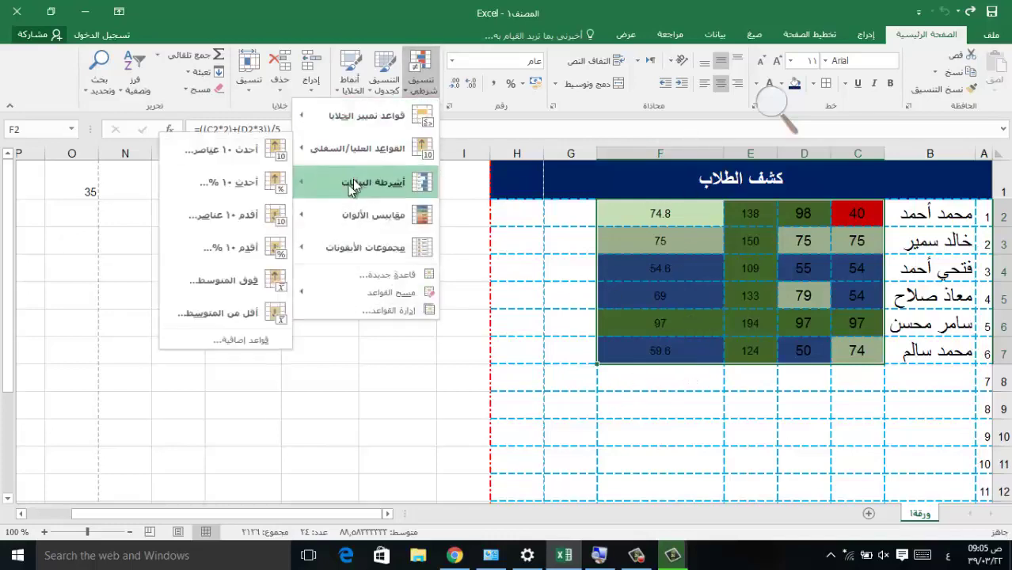
mouse_move(336, 192)
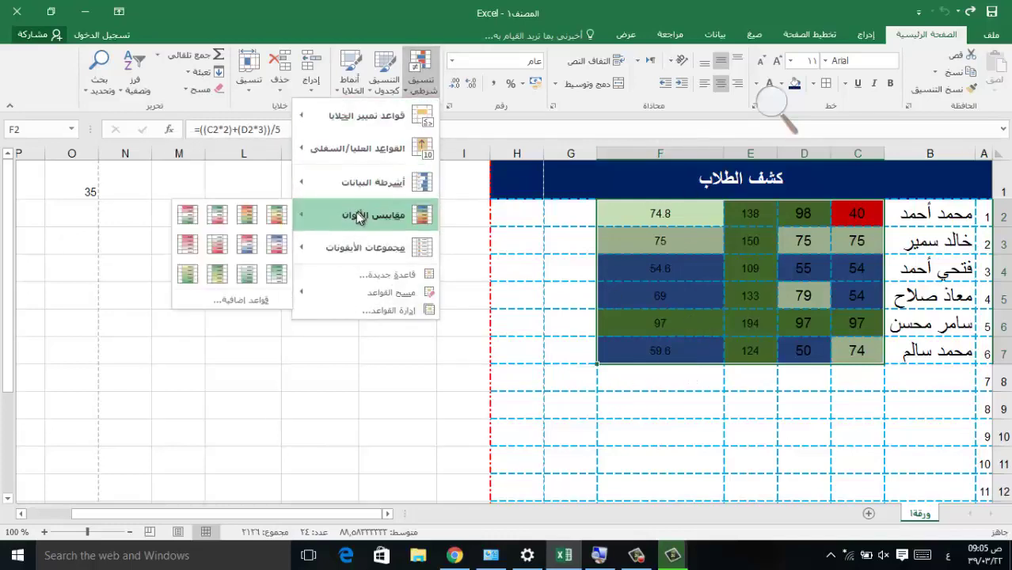
mouse_move(350, 245)
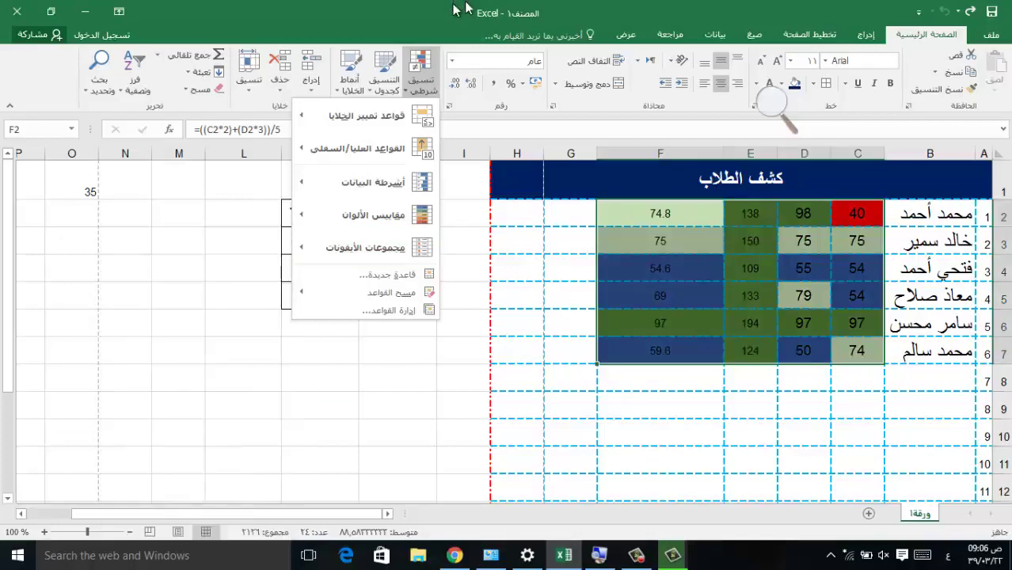
key("Escape")
Step: Enter the grade labels ممتاز, جيد, جيد جدا, مقبول, متوسط and راسب in G2:G7
left_click(560, 216)
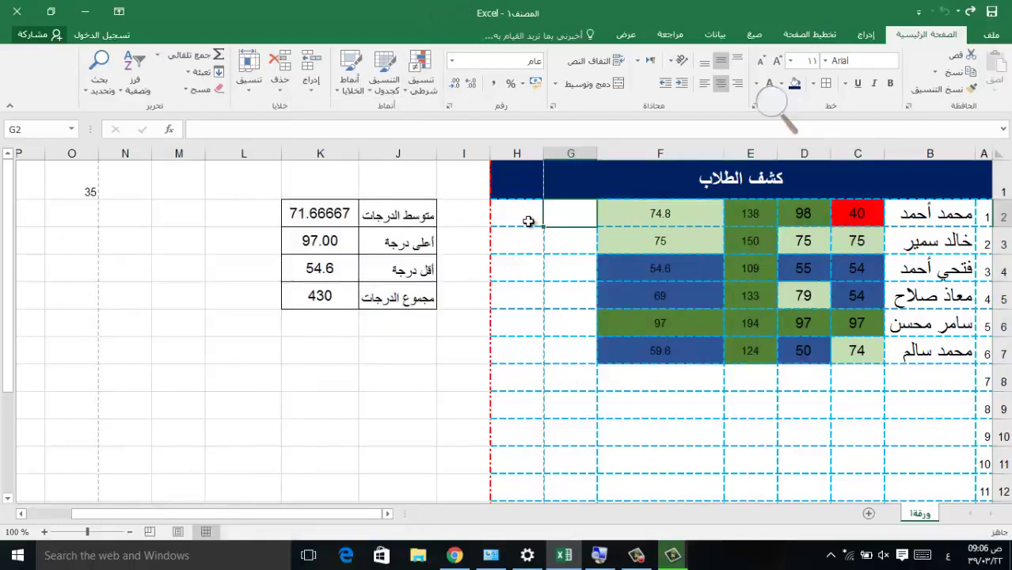
type("ممتاز")
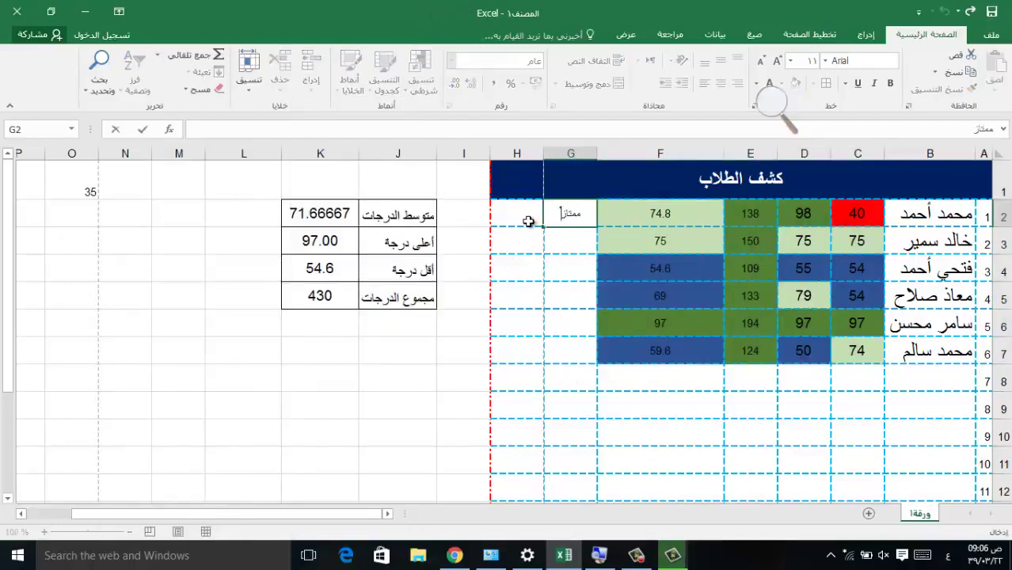
key("Return")
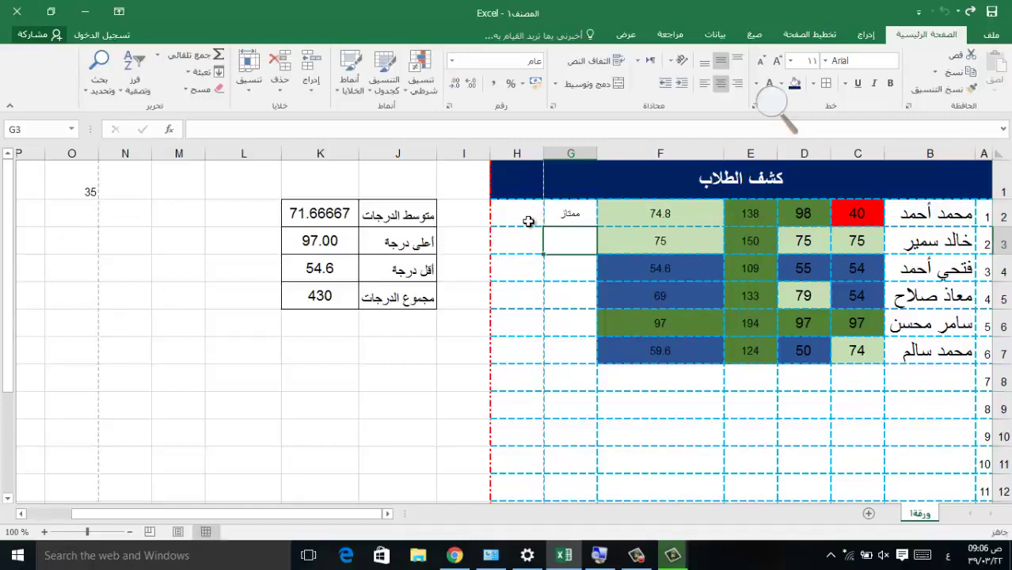
type("جيد")
key("Return")
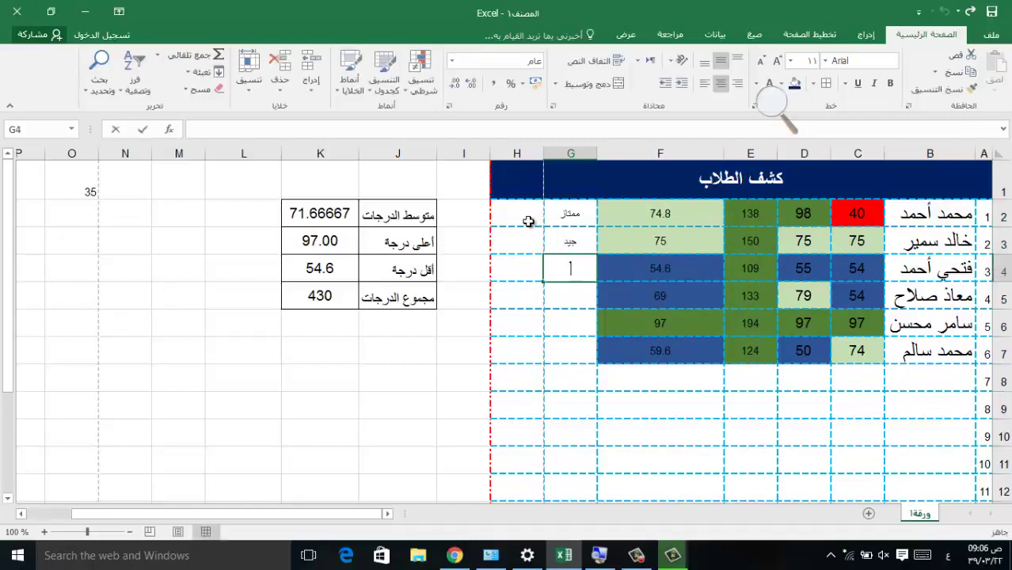
type("جيد جدا")
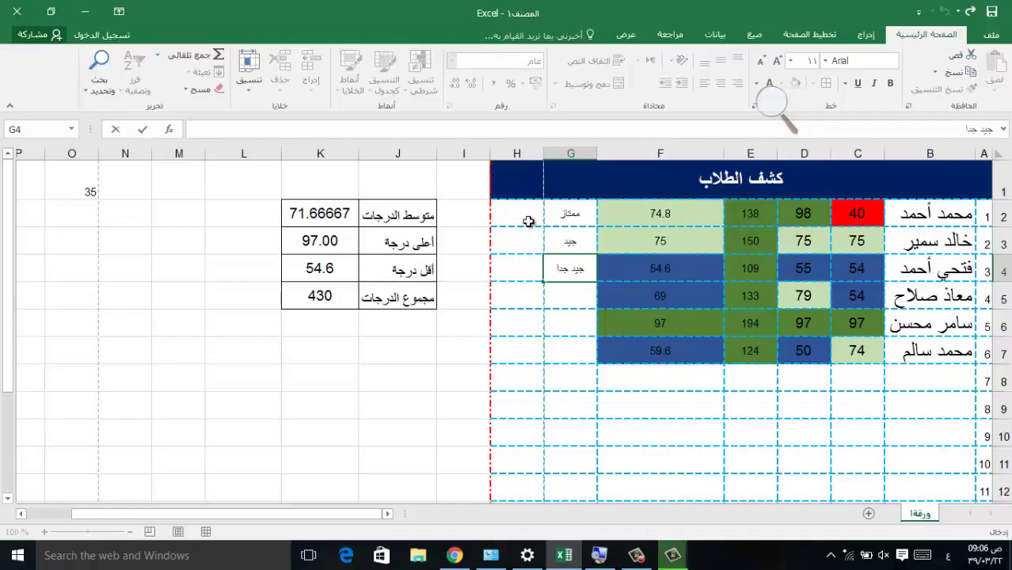
key("Return")
type("مقبول")
key("Return")
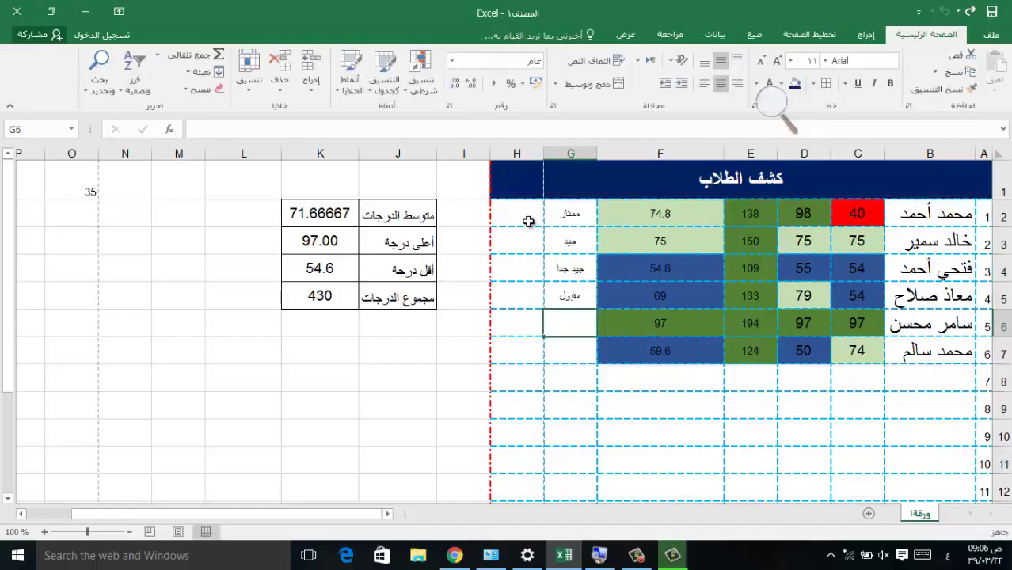
type("متوسط")
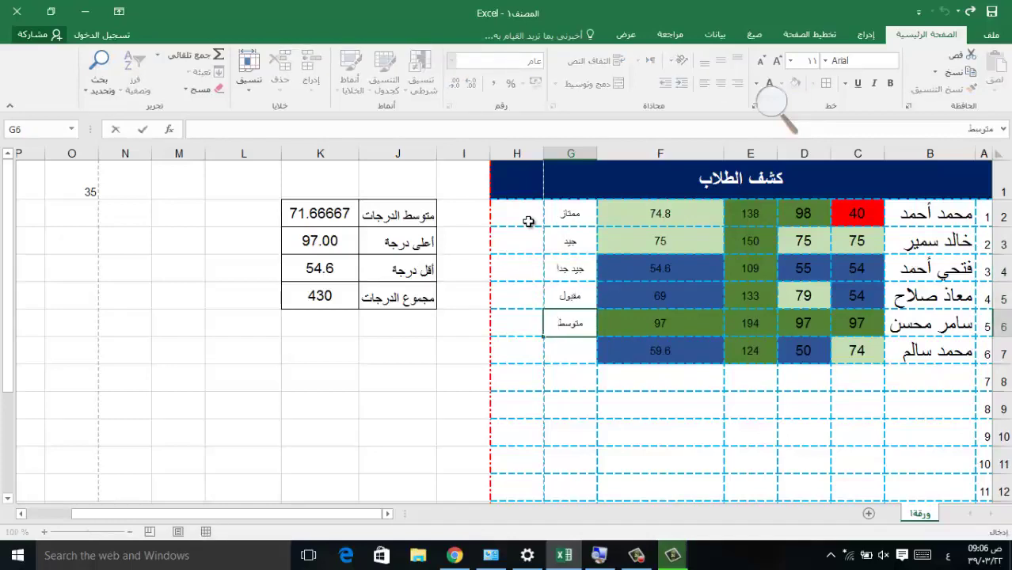
key("Return")
type("راسب")
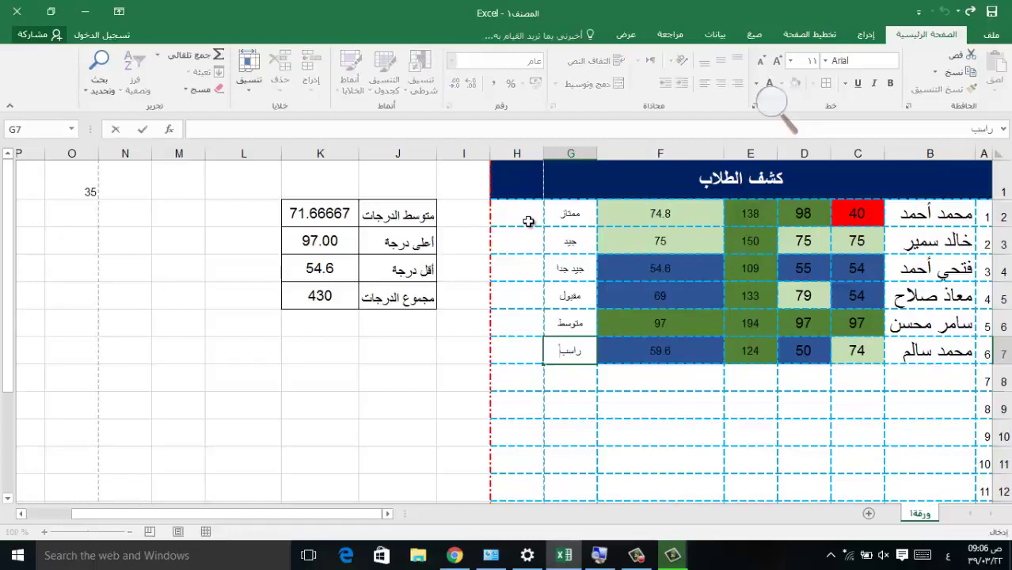
left_click(444, 346)
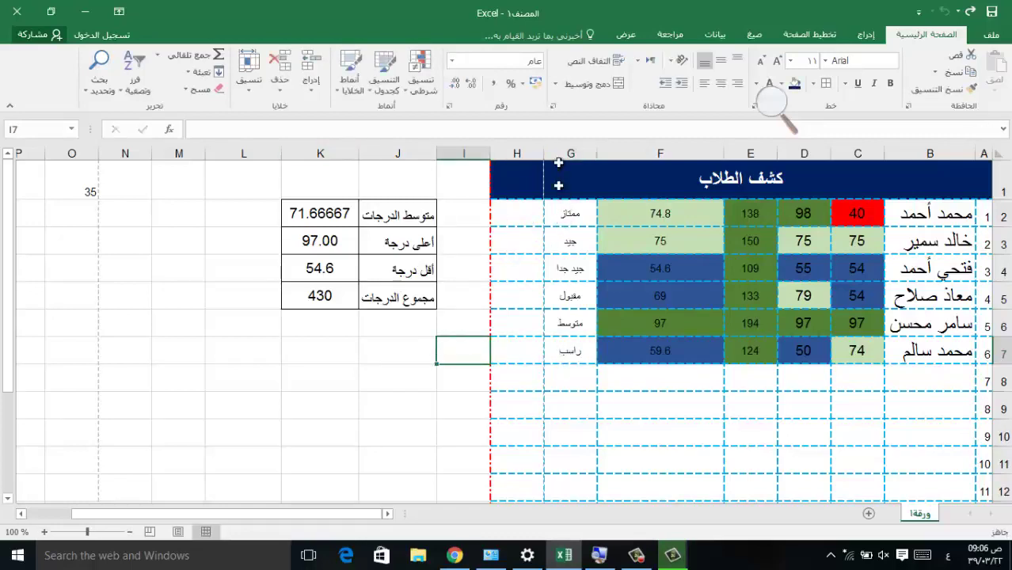
Step: Set the grade labels in G2:G7 to font size 14
left_click_drag(564, 208, 567, 353)
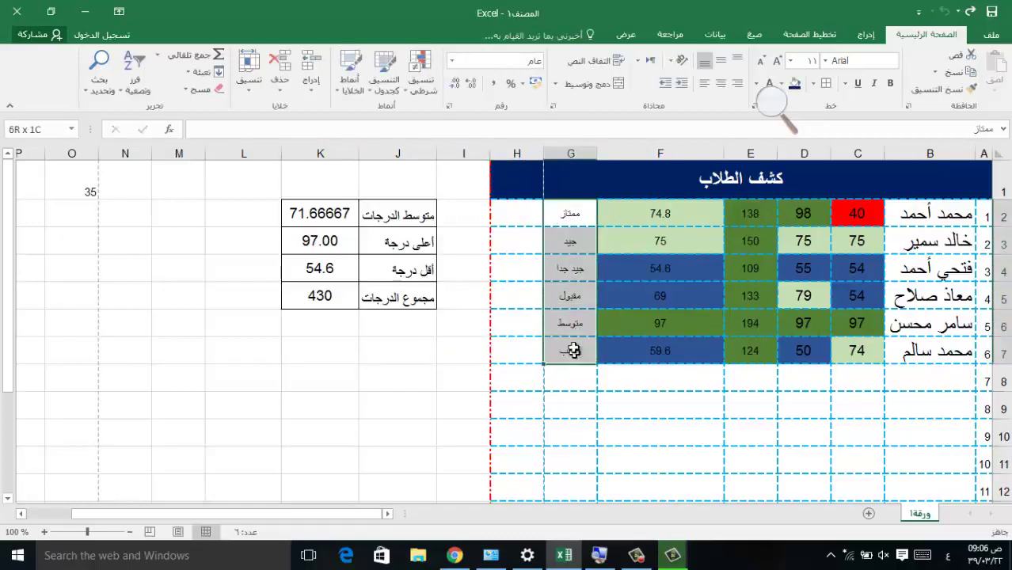
left_click(781, 63)
left_click(781, 63)
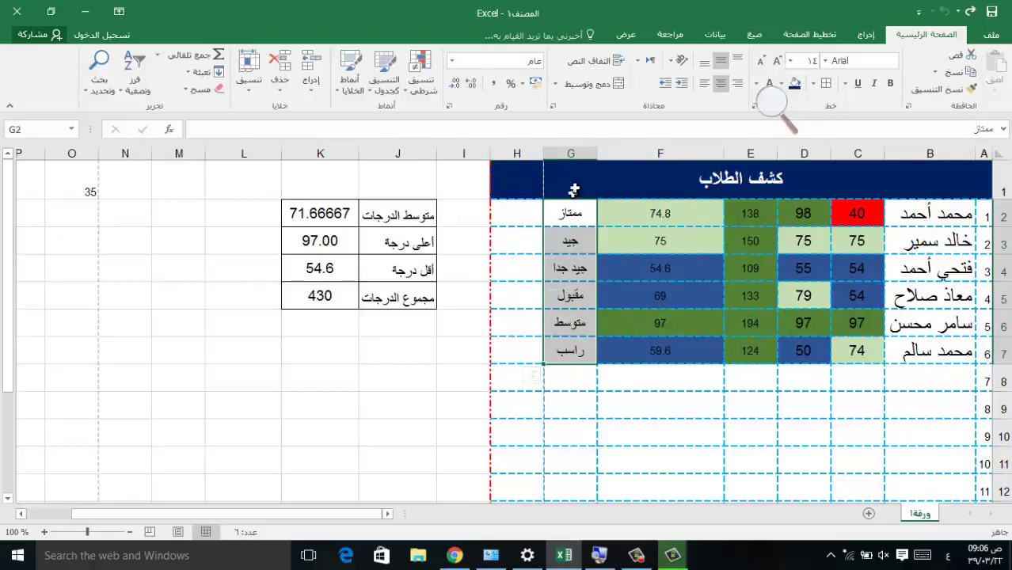
left_click(590, 269)
left_click_drag(565, 214, 568, 351)
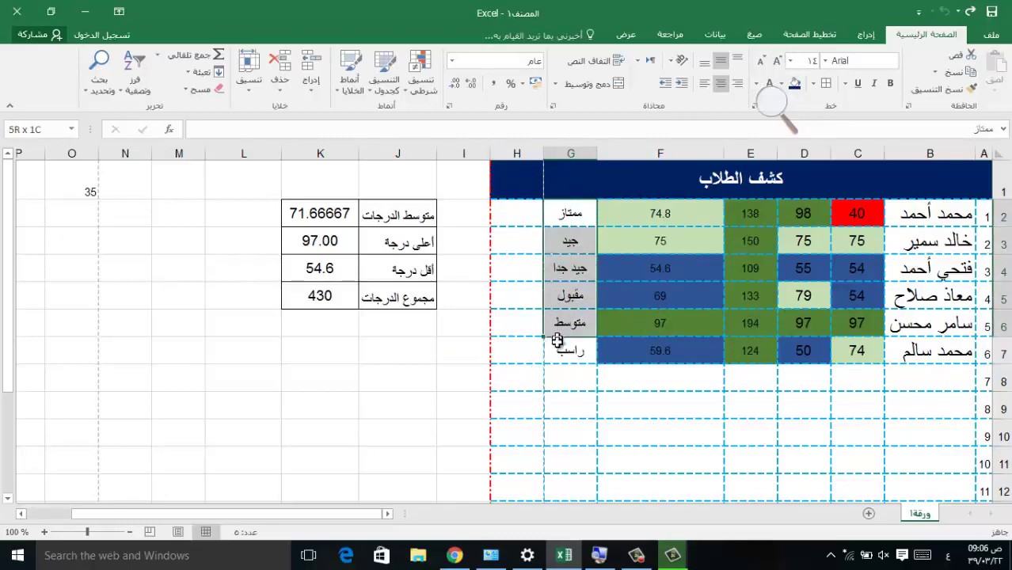
left_click(432, 99)
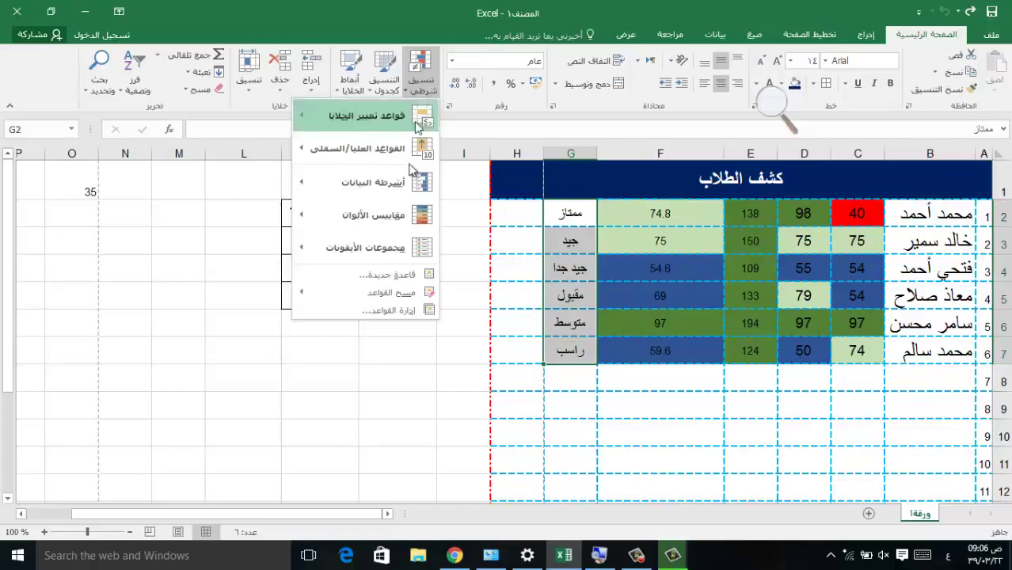
Step: Start a new G2:G7 rule with a Specific Text condition containing ممتاز
left_click(412, 310)
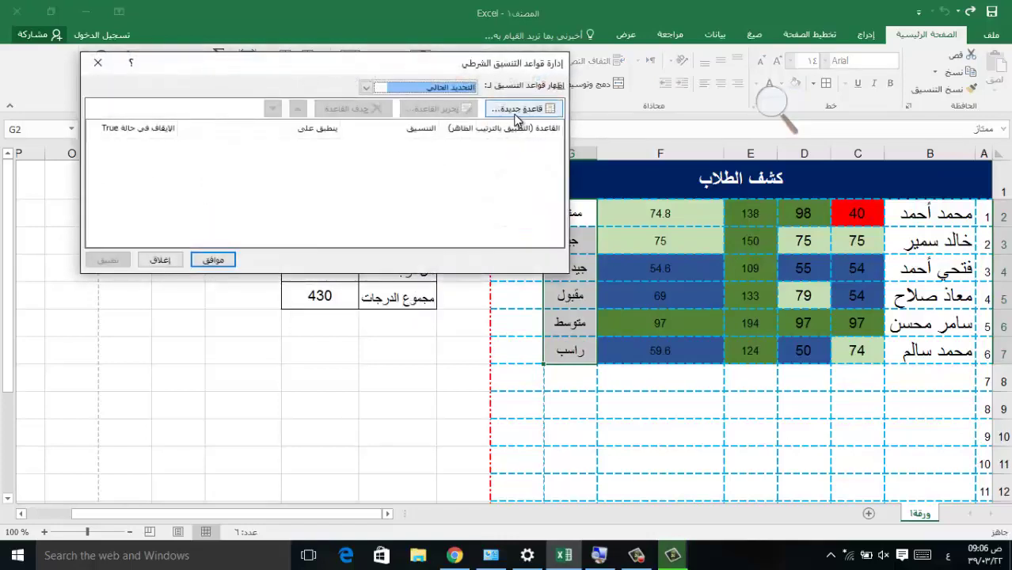
left_click(515, 113)
left_click(434, 75)
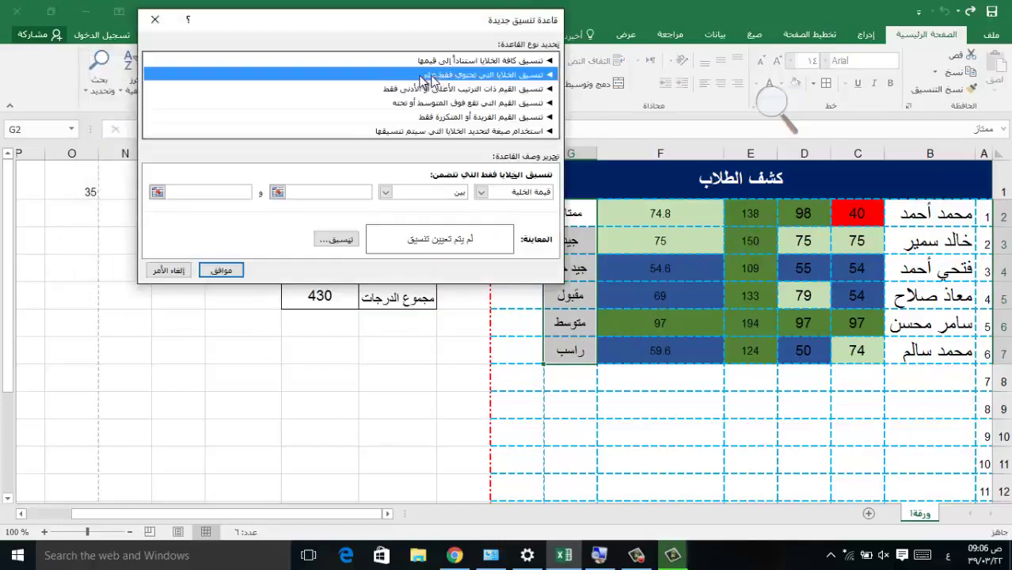
left_click(518, 193)
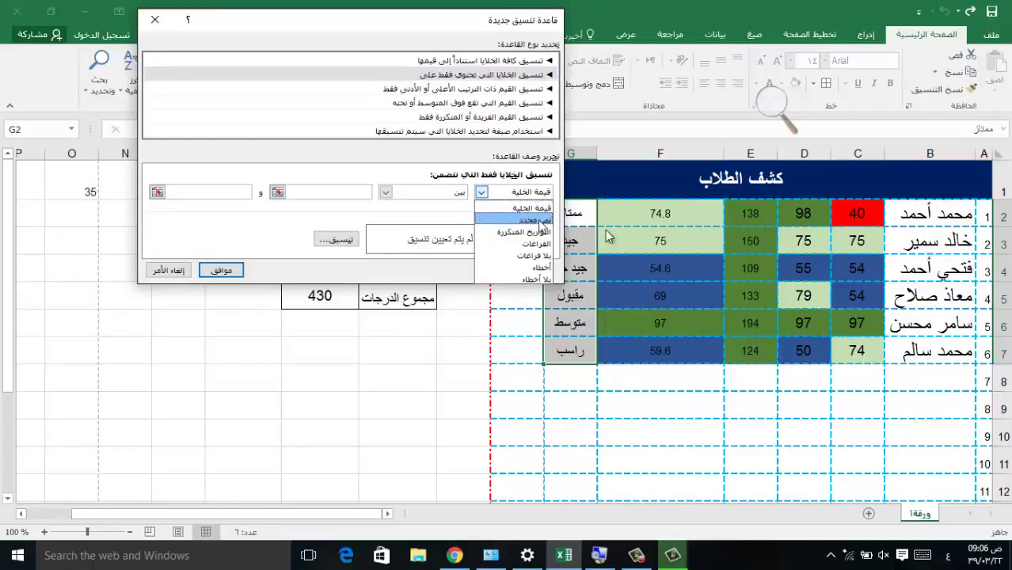
left_click(449, 21)
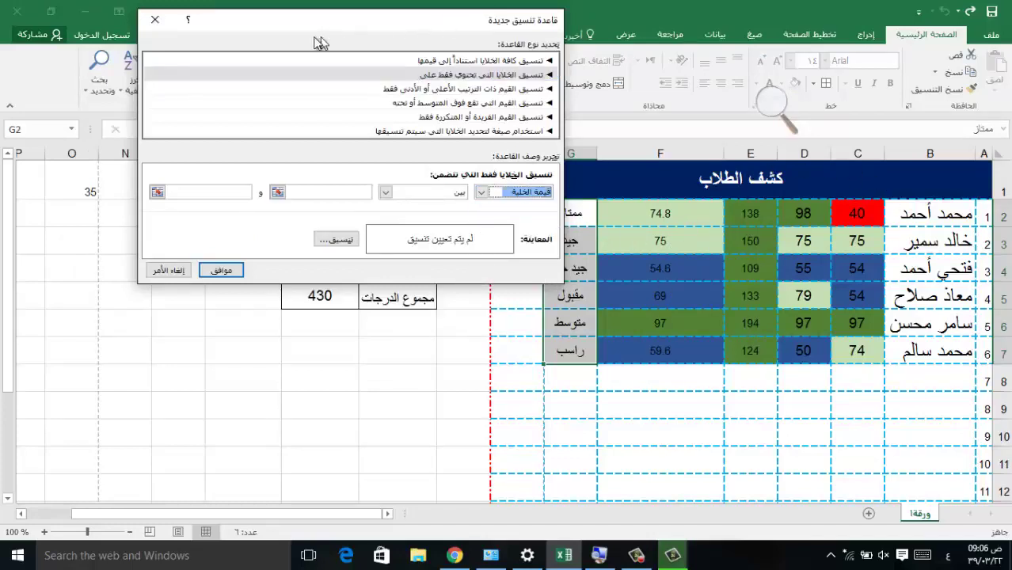
left_click_drag(347, 32, 247, 30)
left_click(408, 195)
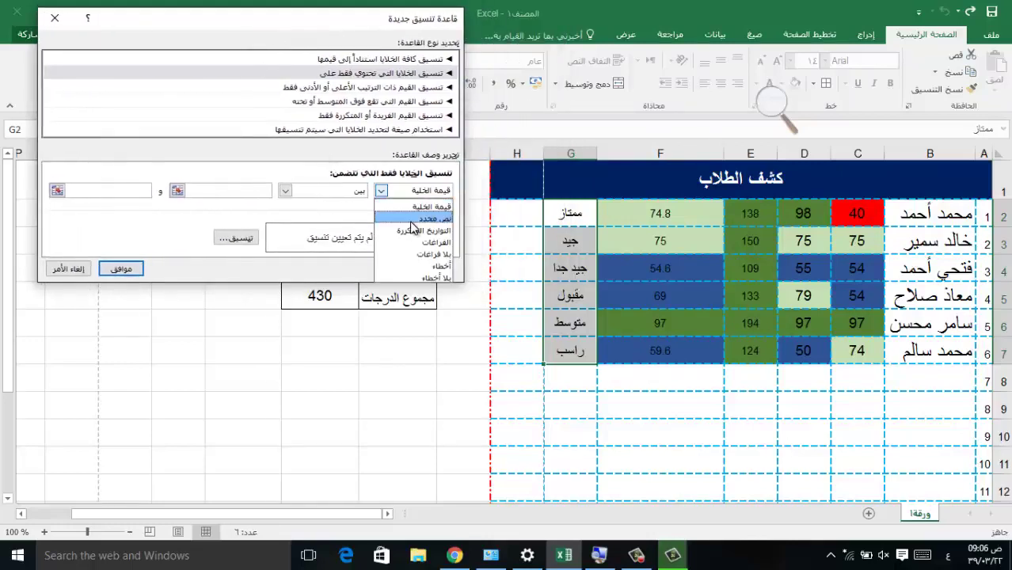
left_click(418, 207)
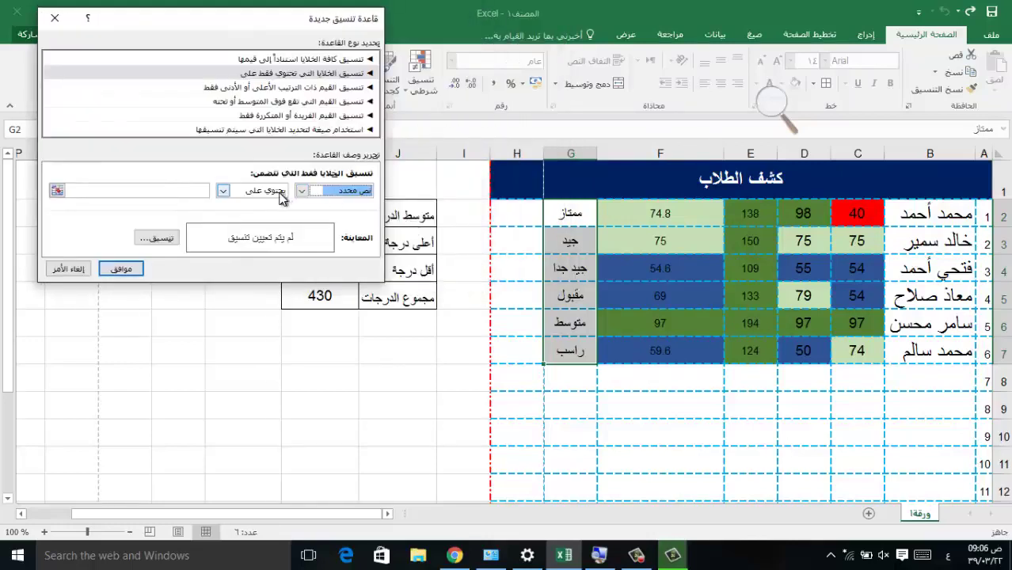
left_click(275, 196)
left_click(269, 205)
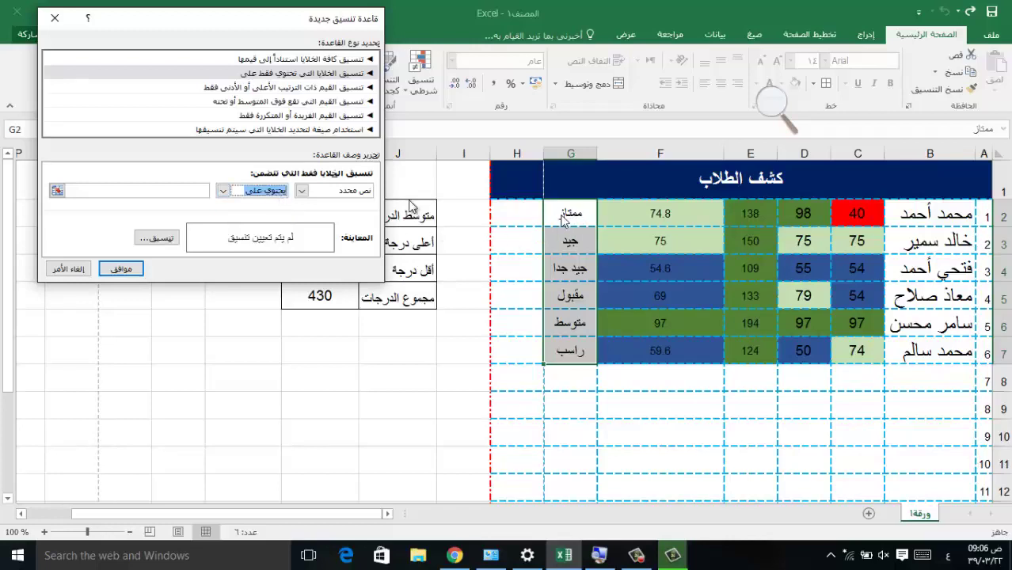
left_click(202, 192)
type("ممتاز")
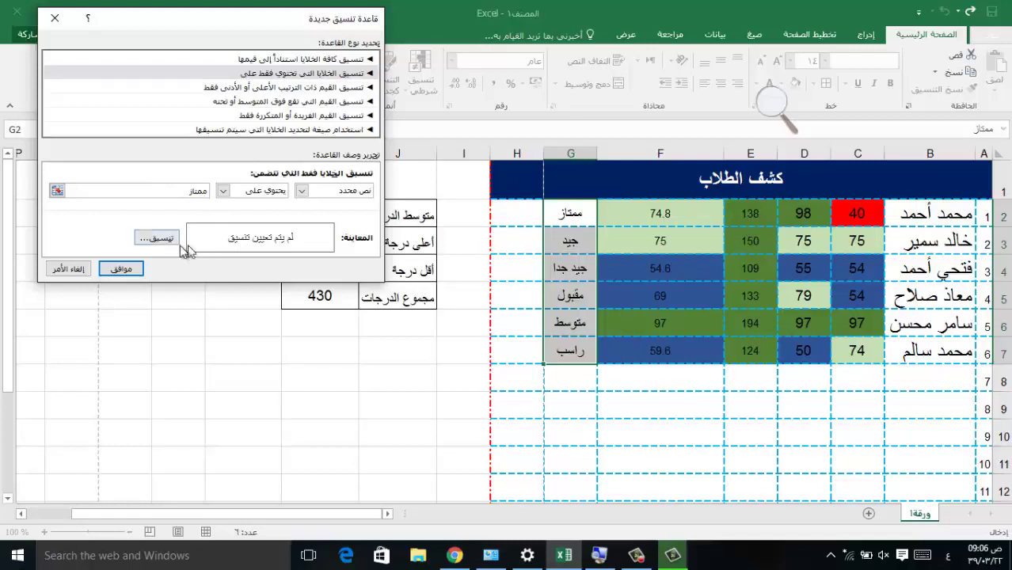
Step: Give the ممتاز rule a light blue fill and save it
left_click(161, 240)
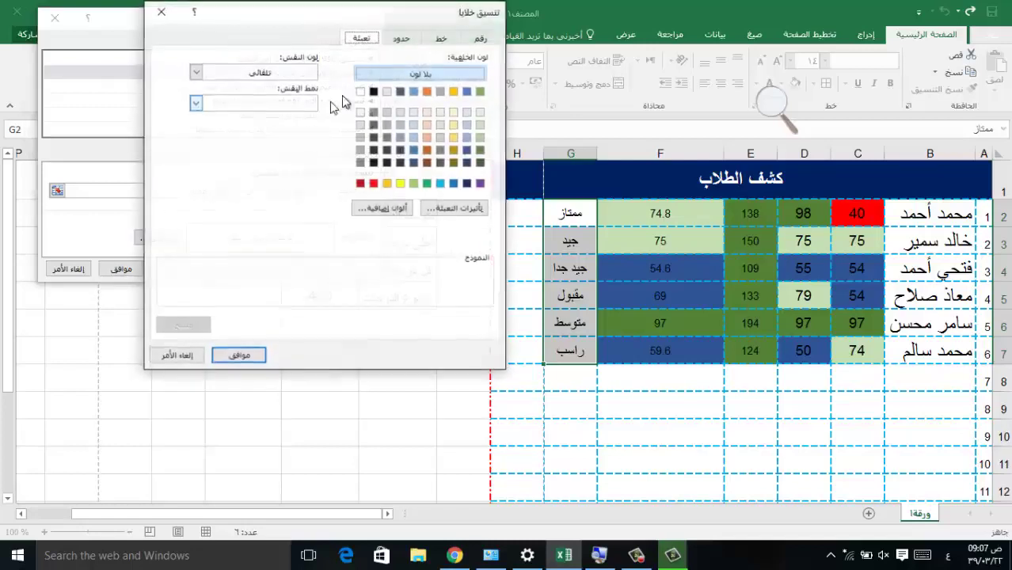
left_click(468, 113)
left_click(242, 356)
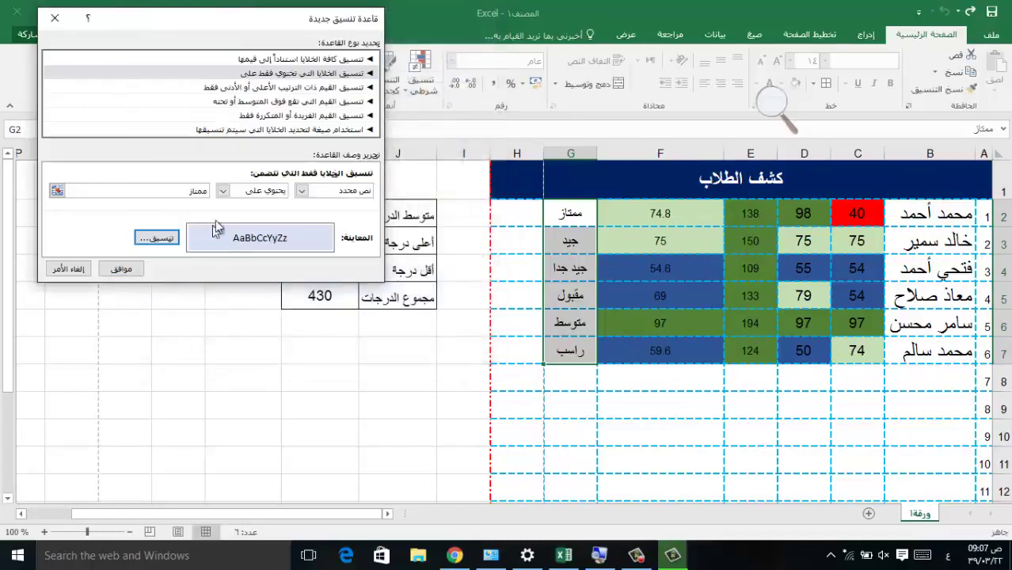
left_click(123, 269)
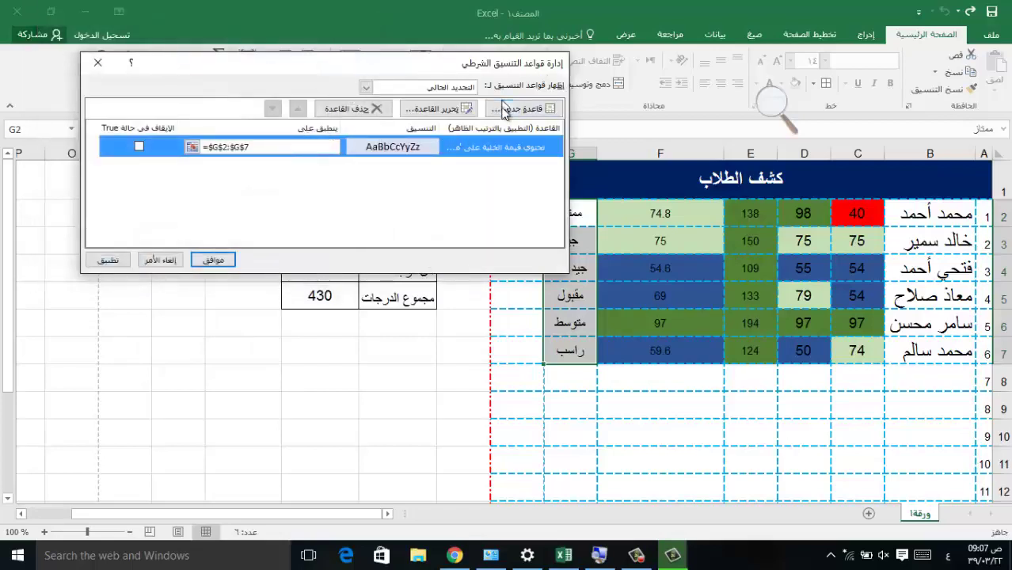
left_click(503, 109)
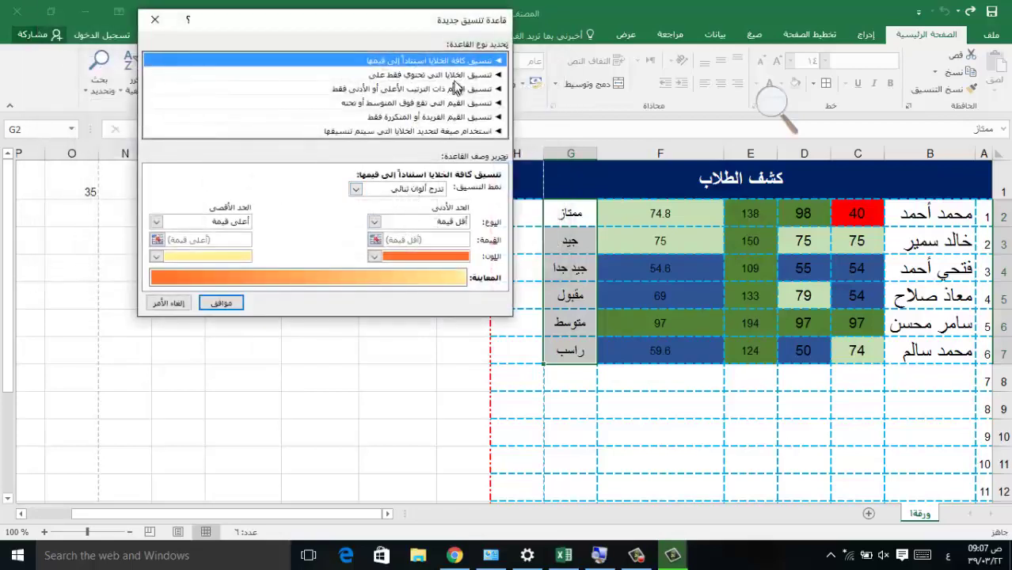
Step: Add a Specific Text rule filling cells containing جيد light green, and apply the rules
left_click(454, 74)
left_click(472, 199)
left_click(479, 222)
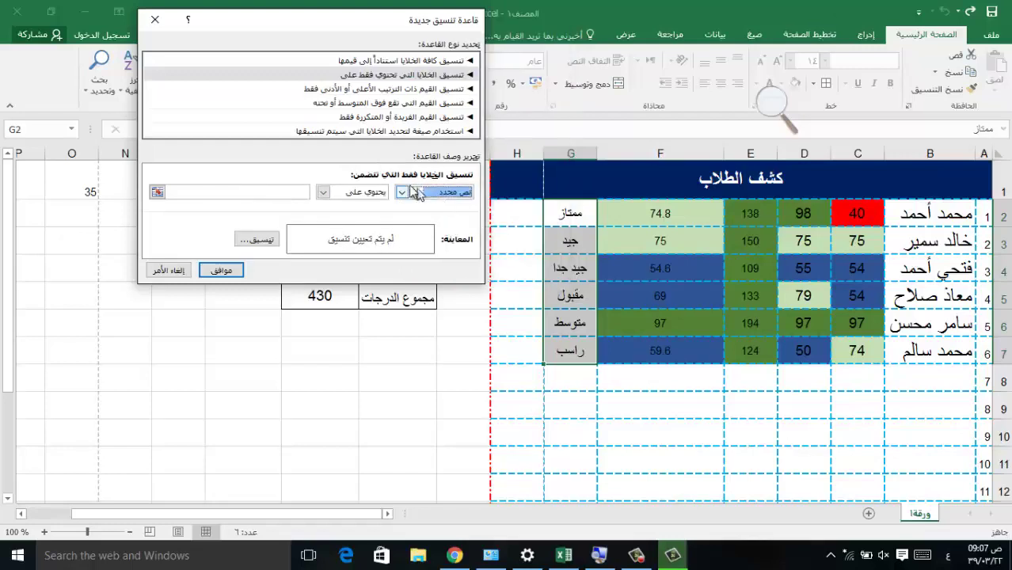
left_click(268, 192)
type("جيد")
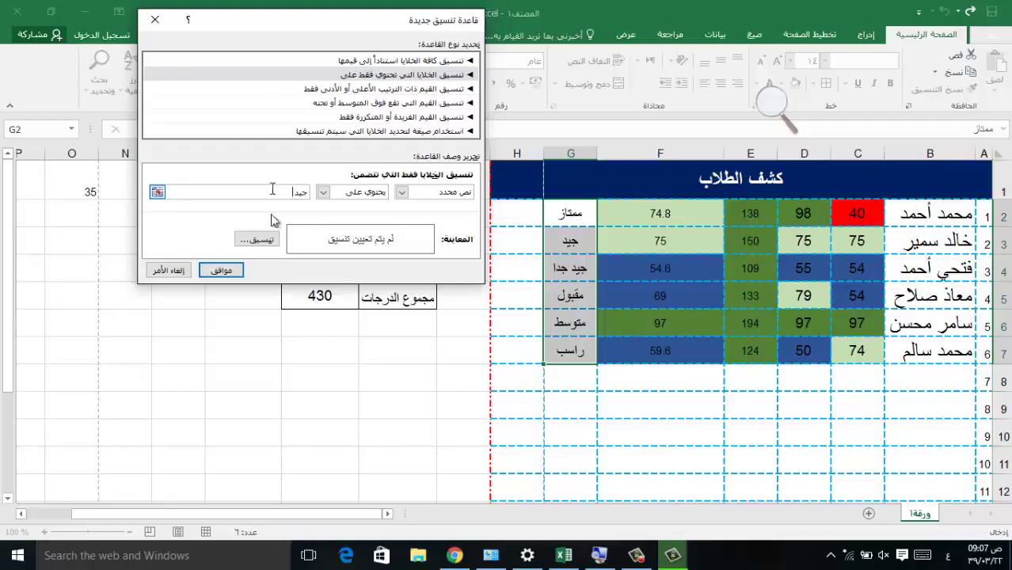
left_click(322, 193)
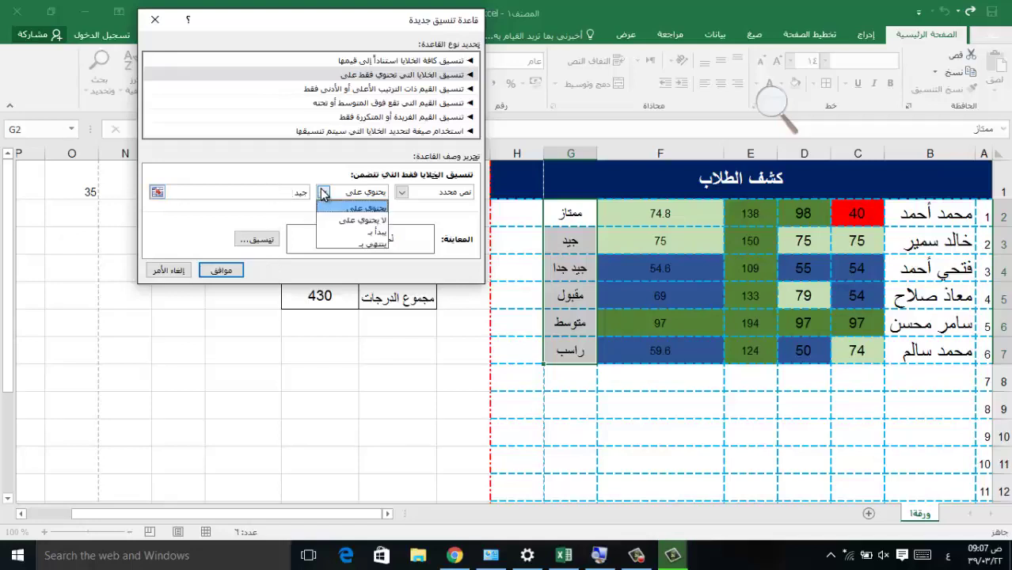
left_click(322, 194)
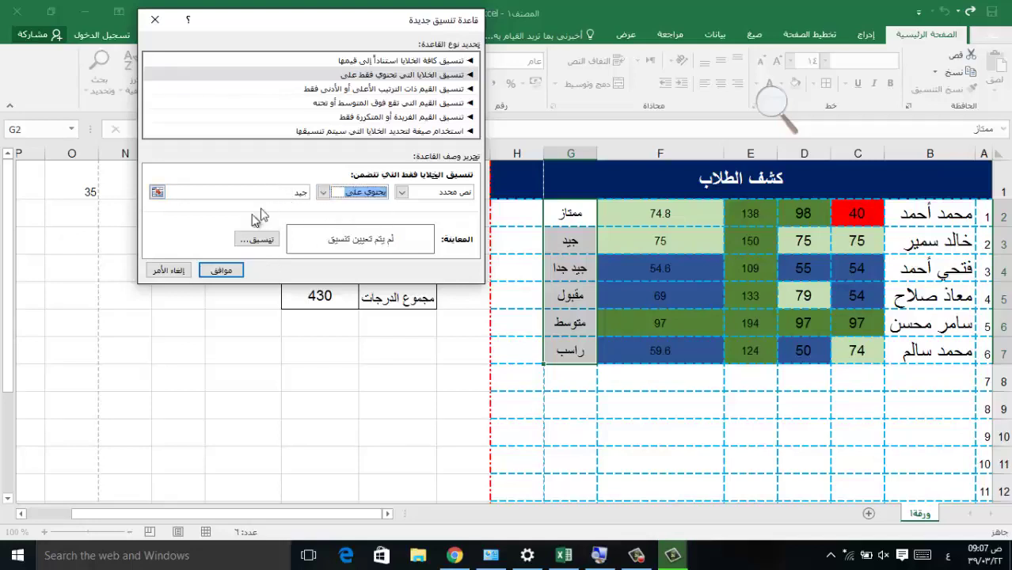
left_click(252, 239)
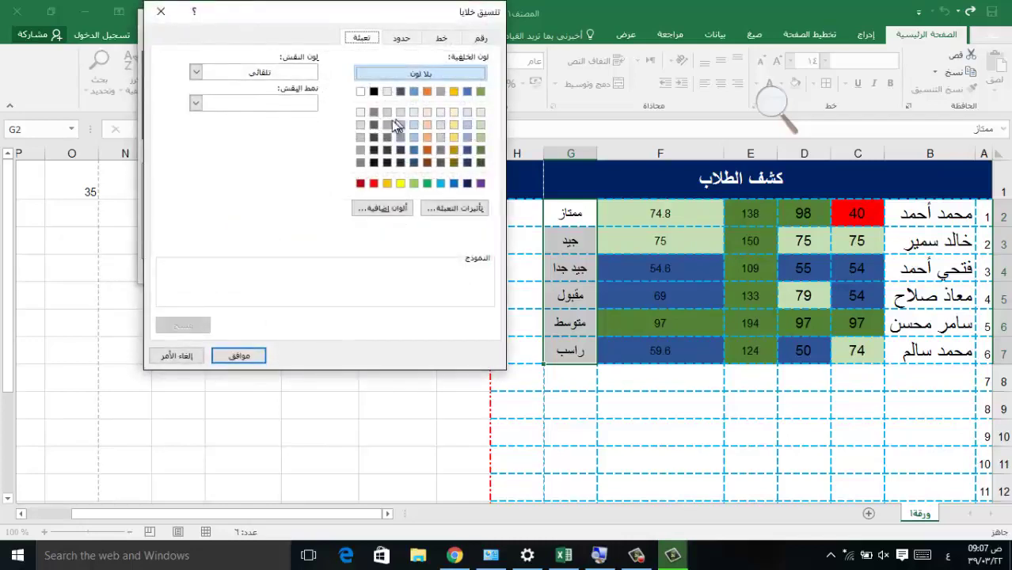
left_click(480, 125)
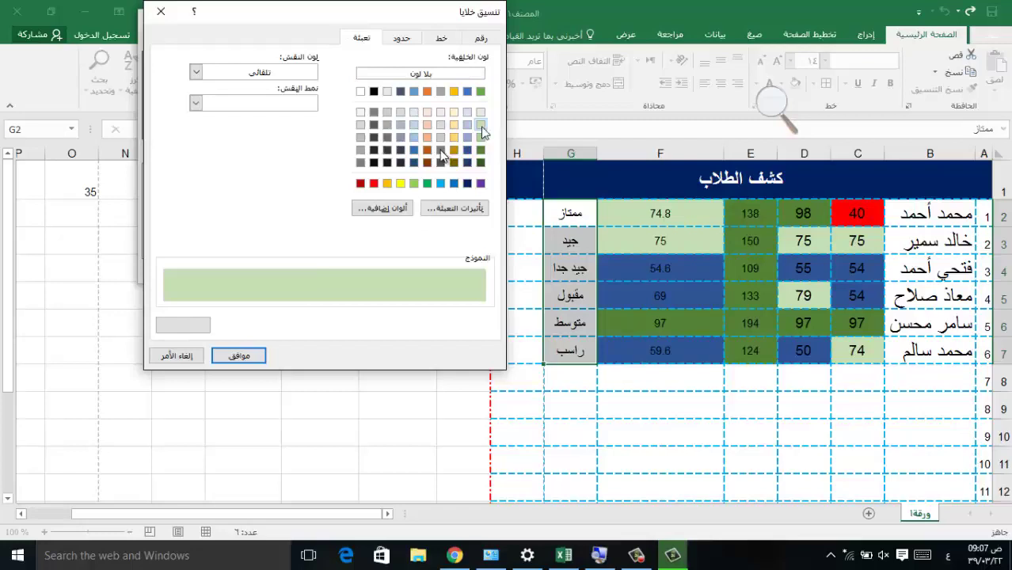
left_click(240, 357)
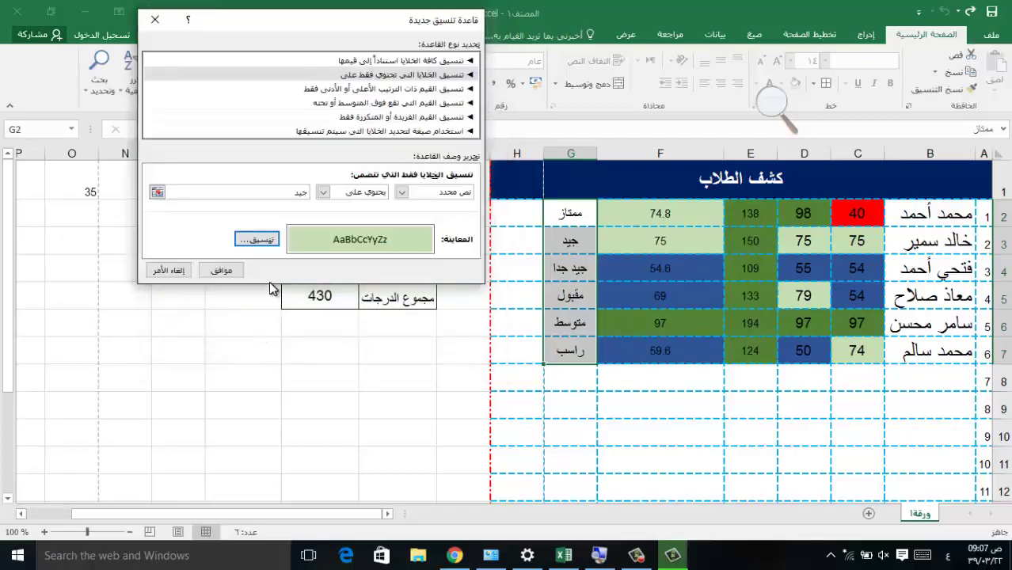
left_click(221, 271)
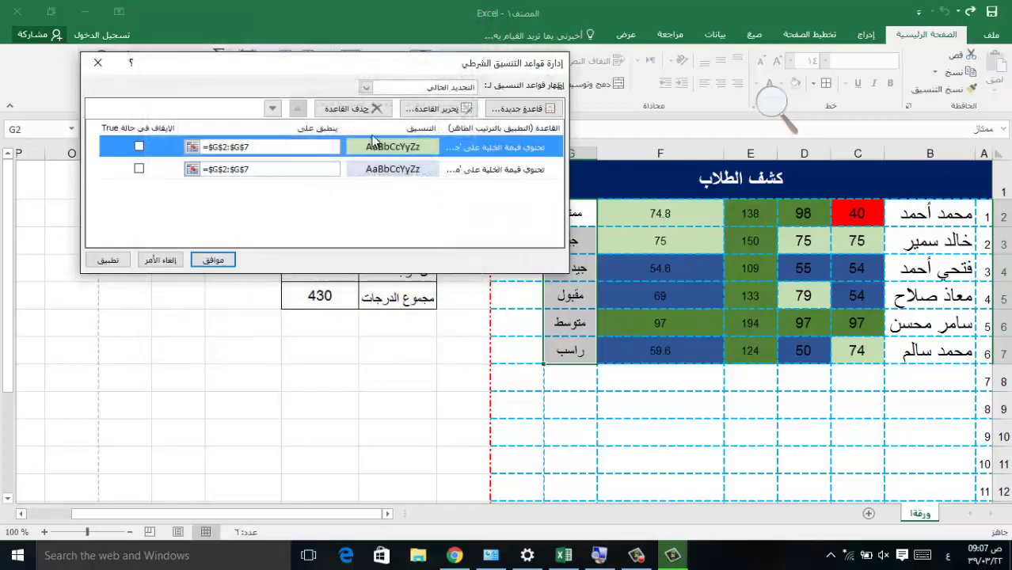
left_click(123, 262)
Step: Retype G2 as جيد جدا and G6 as ممتاز to show the green and light blue fills
left_click(213, 260)
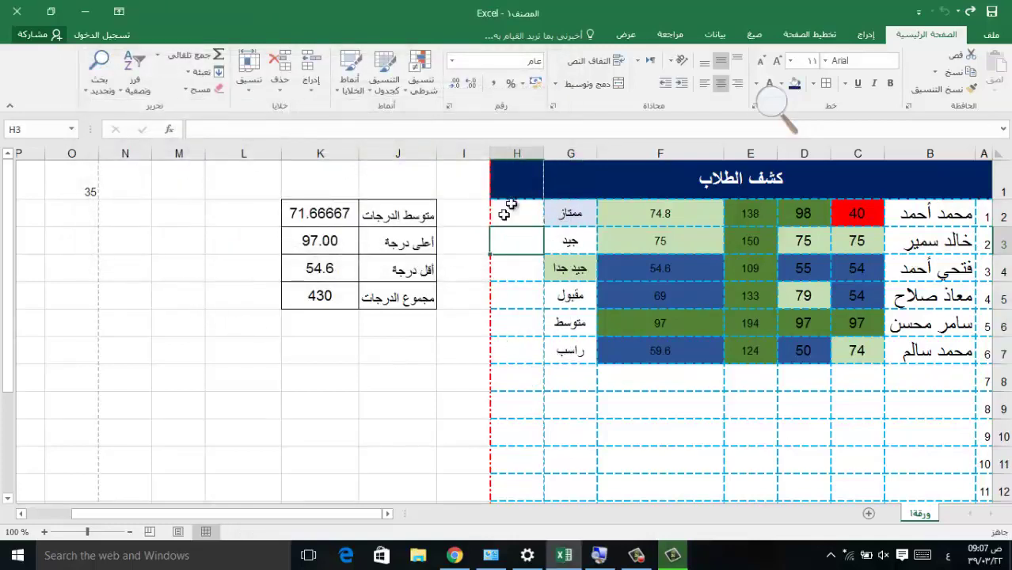
left_click(571, 220)
type("جيد جدا")
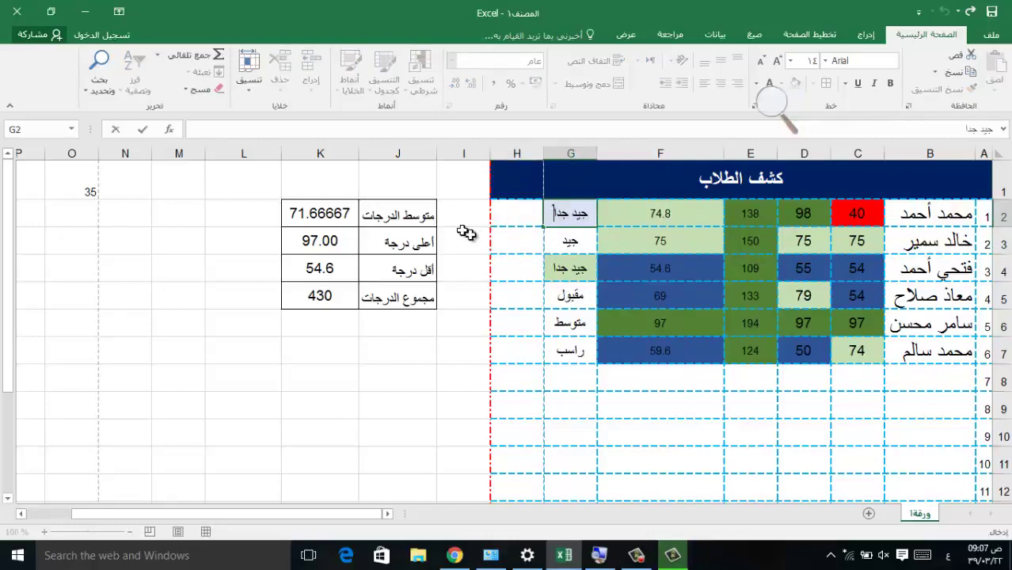
left_click(473, 345)
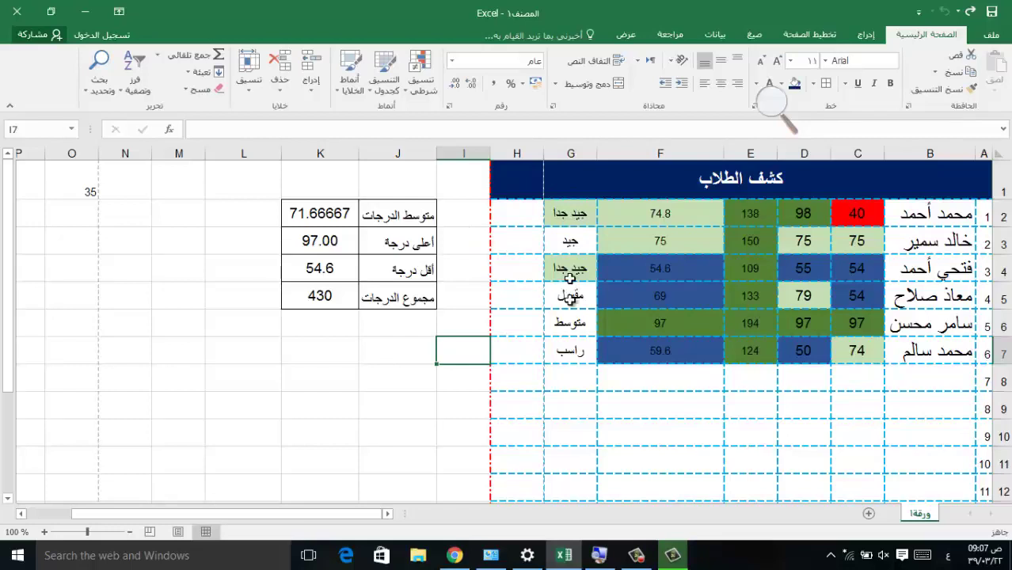
left_click(571, 323)
type("مت")
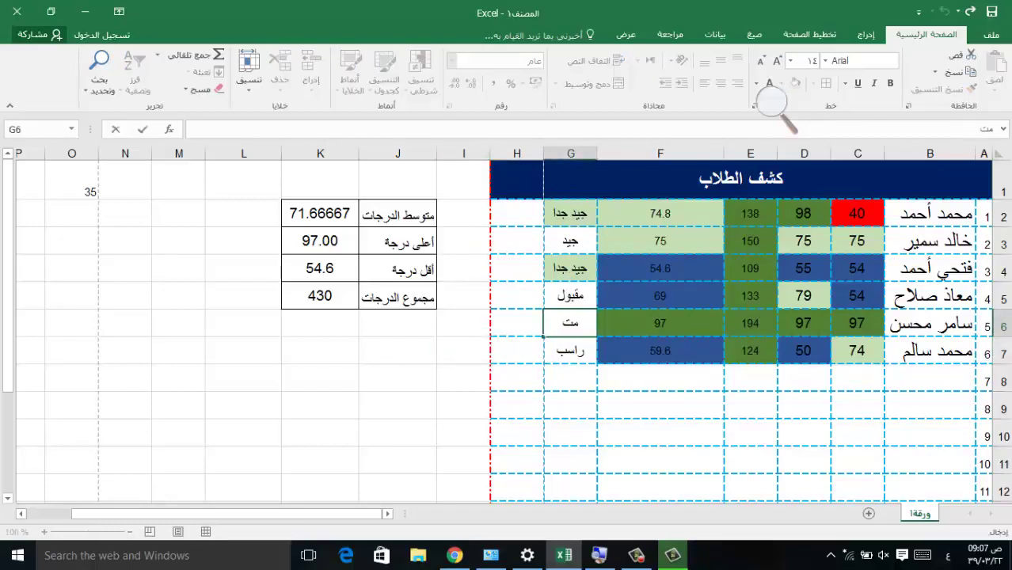
type("ممتاز")
left_click(505, 321)
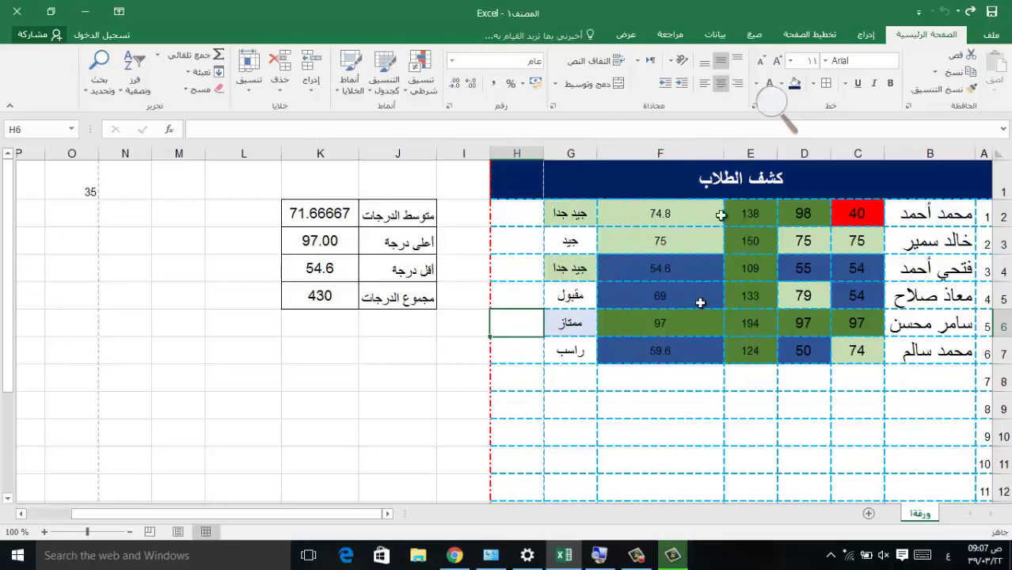